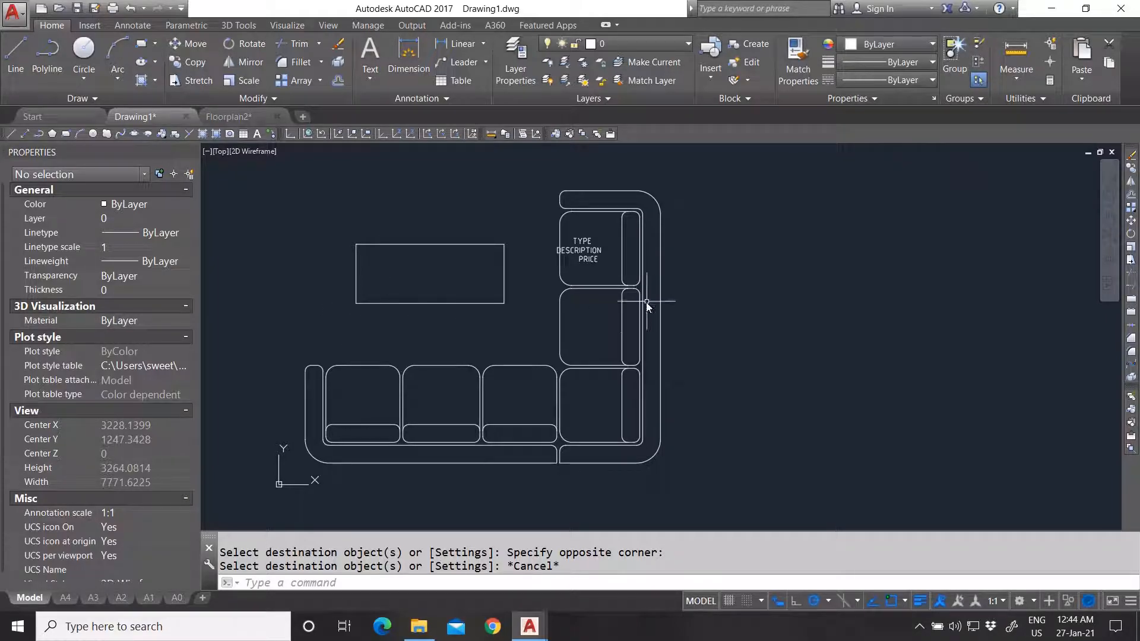
# Copy the sofa set, table and attribute text to the empty area right of the original
pyautogui.scroll(-1, 474, 370)
pyautogui.scroll(1, 563, 342)
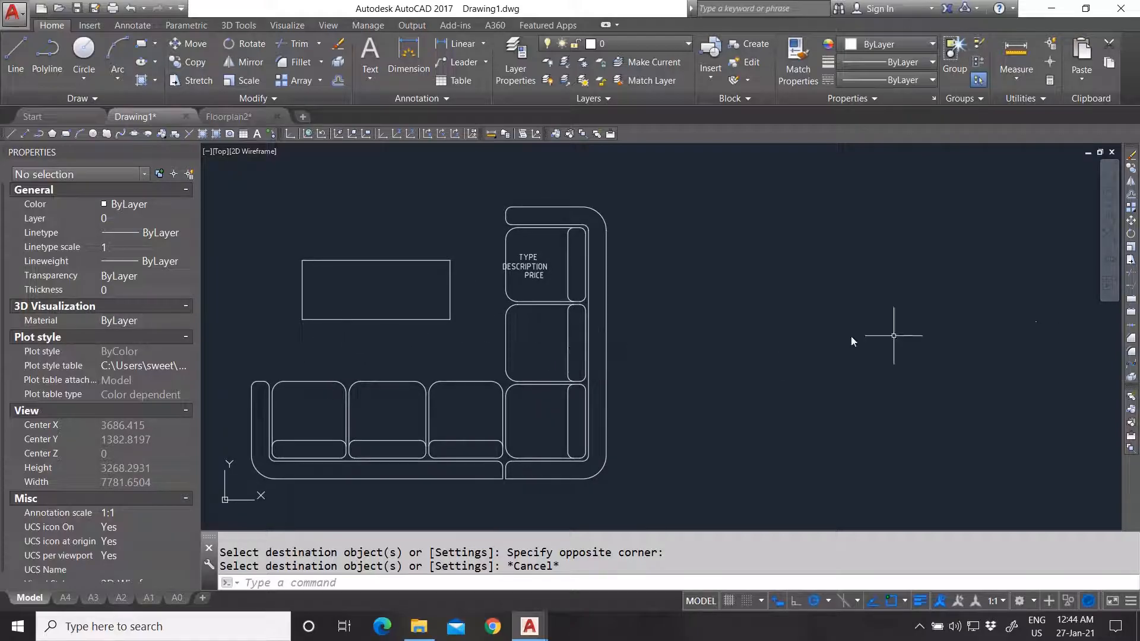
pyautogui.click(236, 180)
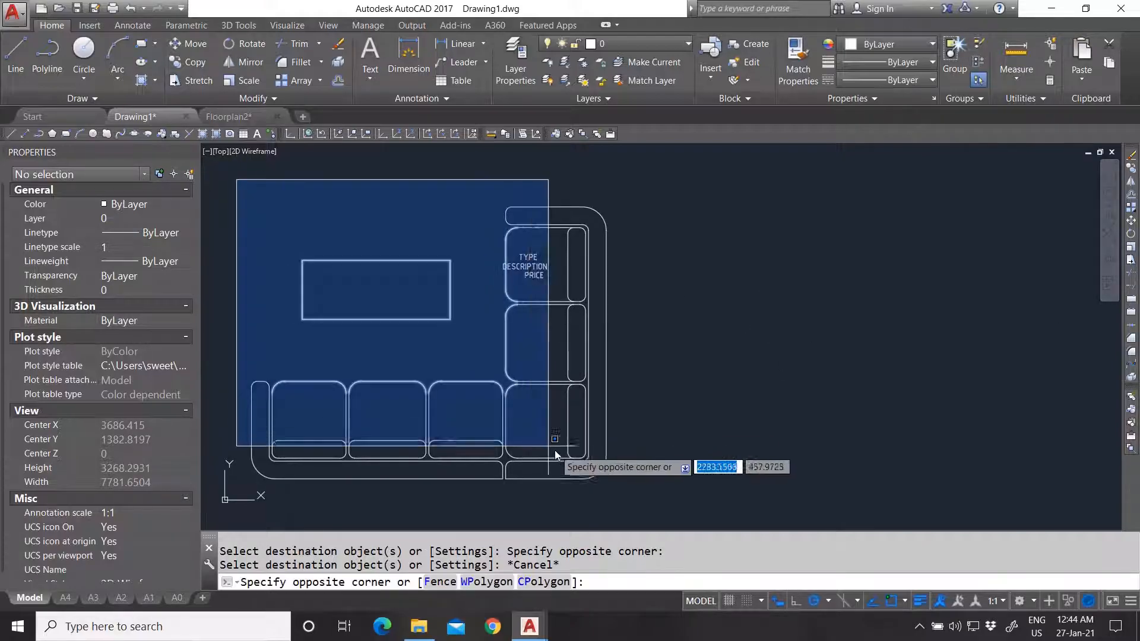
pyautogui.click(620, 485)
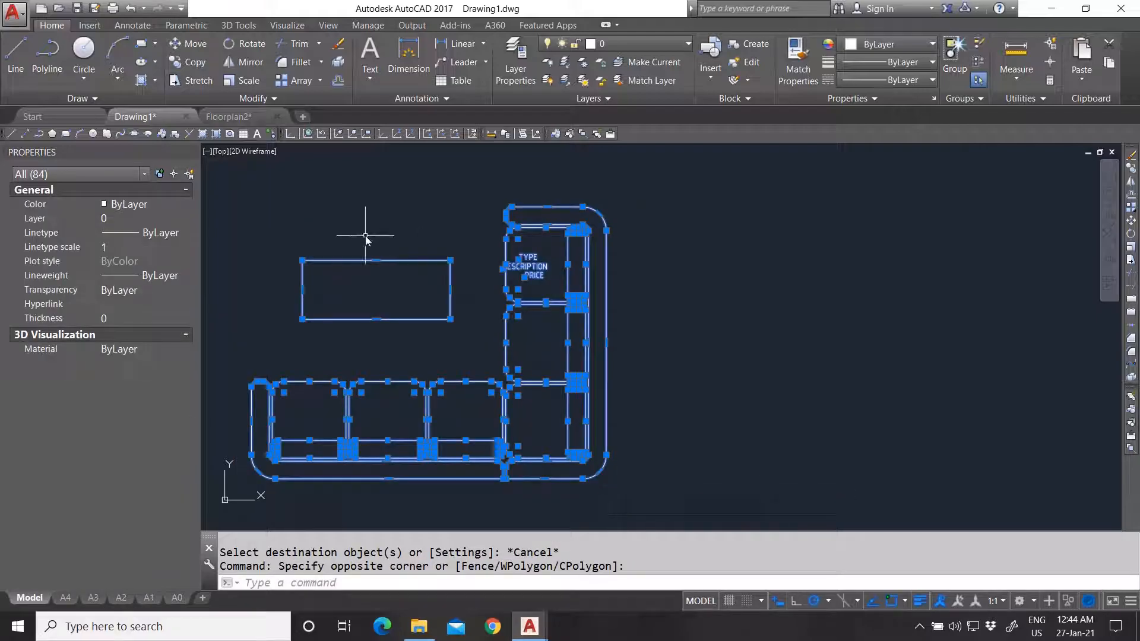
pyautogui.press('Return')
pyautogui.click(312, 232)
pyautogui.scroll(-2, 393, 271)
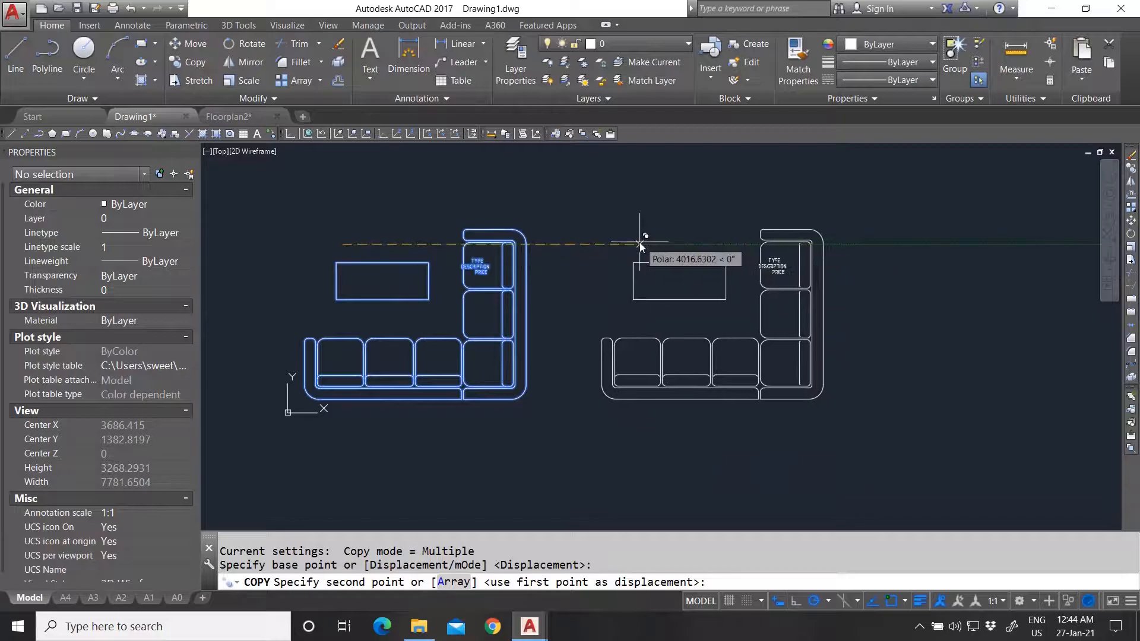
pyautogui.click(628, 203)
pyautogui.press('Escape')
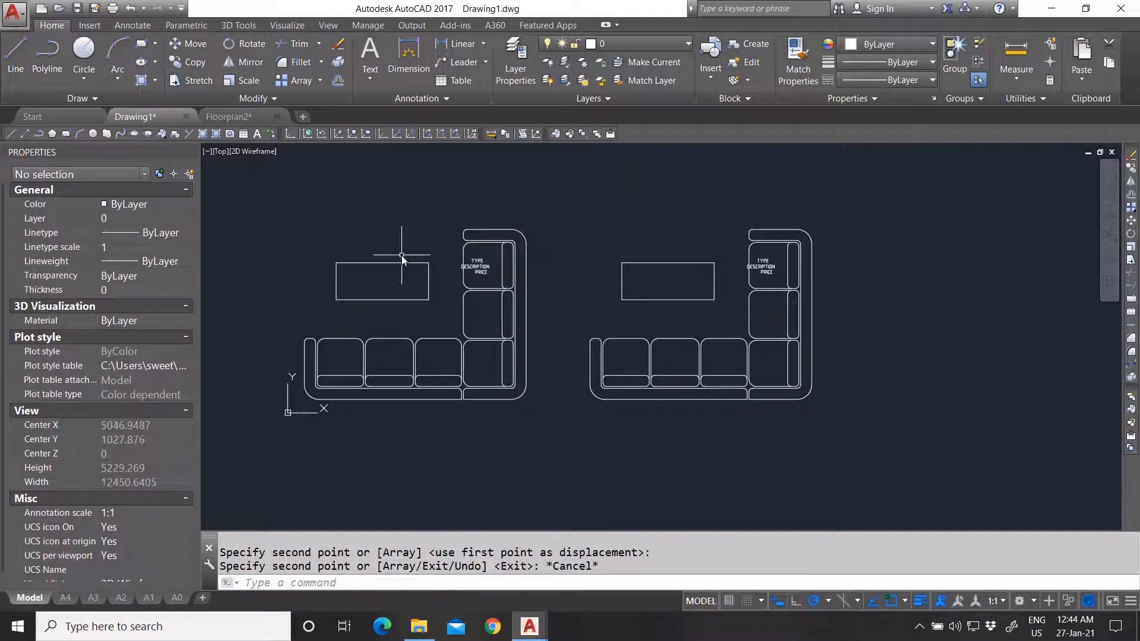
# Delete the TYPE, DESCRIPTION and PRICE attribute tags from the right-hand copy of the sofa set
pyautogui.scroll(2, 414, 247)
pyautogui.scroll(-2, 484, 298)
pyautogui.scroll(2, 483, 293)
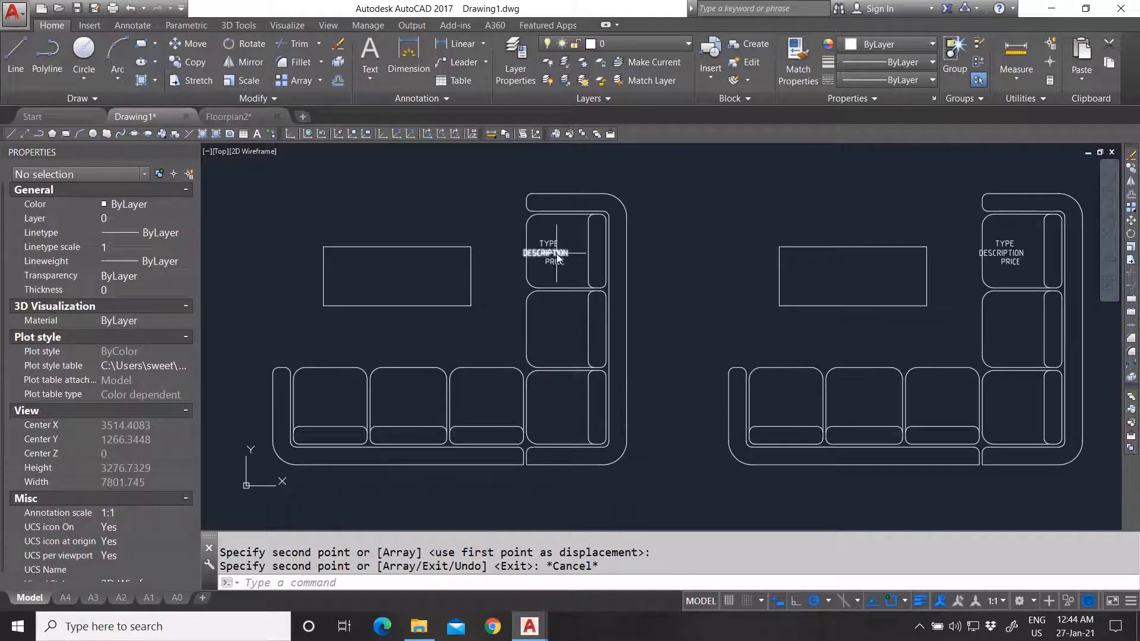
pyautogui.click(1026, 276)
pyautogui.click(1002, 232)
pyautogui.press('Delete')
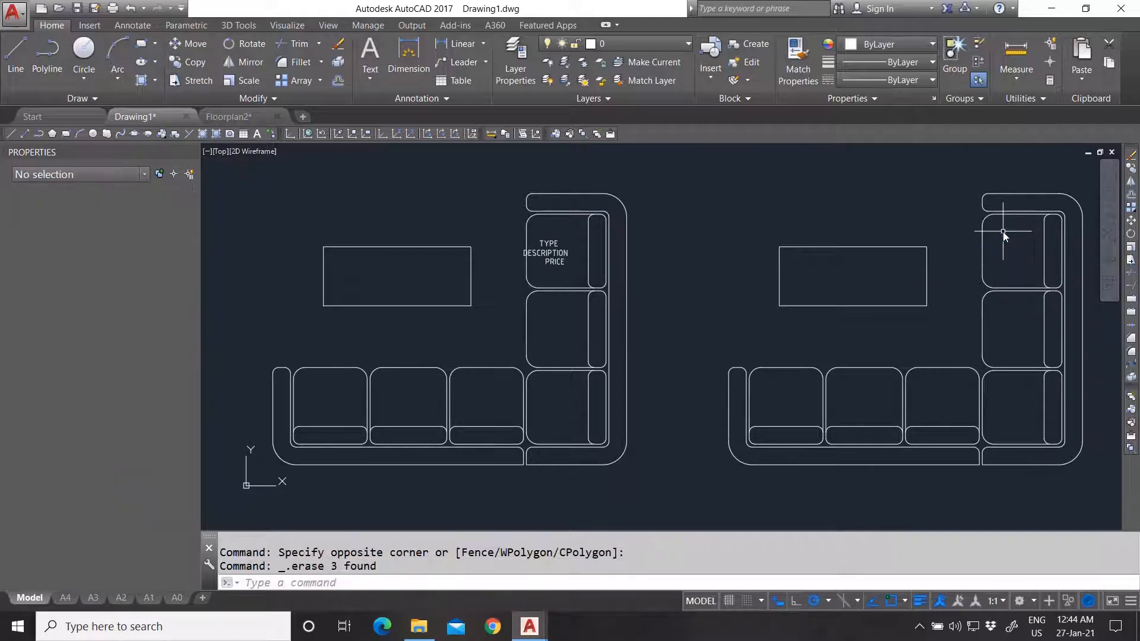
pyautogui.press('Escape')
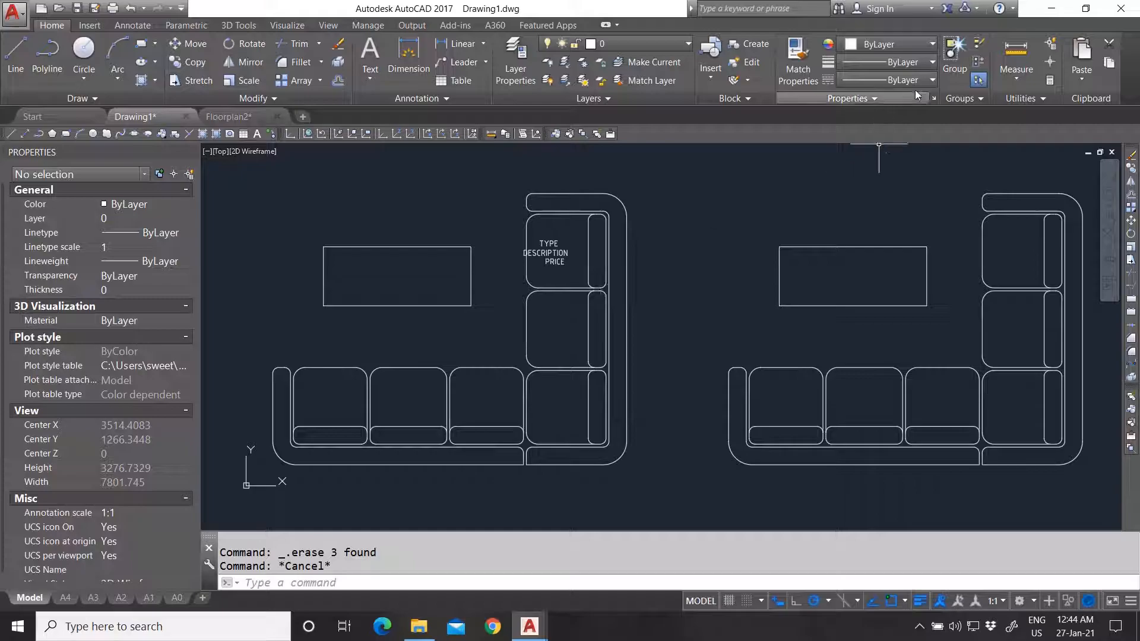
# Group the original sofa set, table and attribute tags into a single unnamed group
pyautogui.click(254, 171)
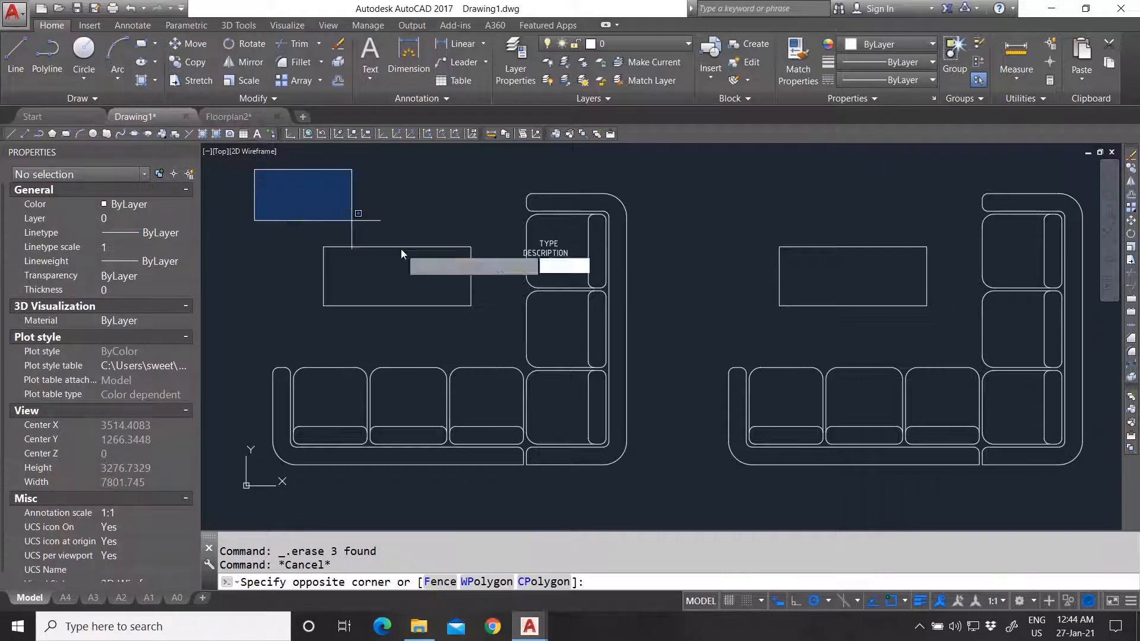
pyautogui.click(638, 478)
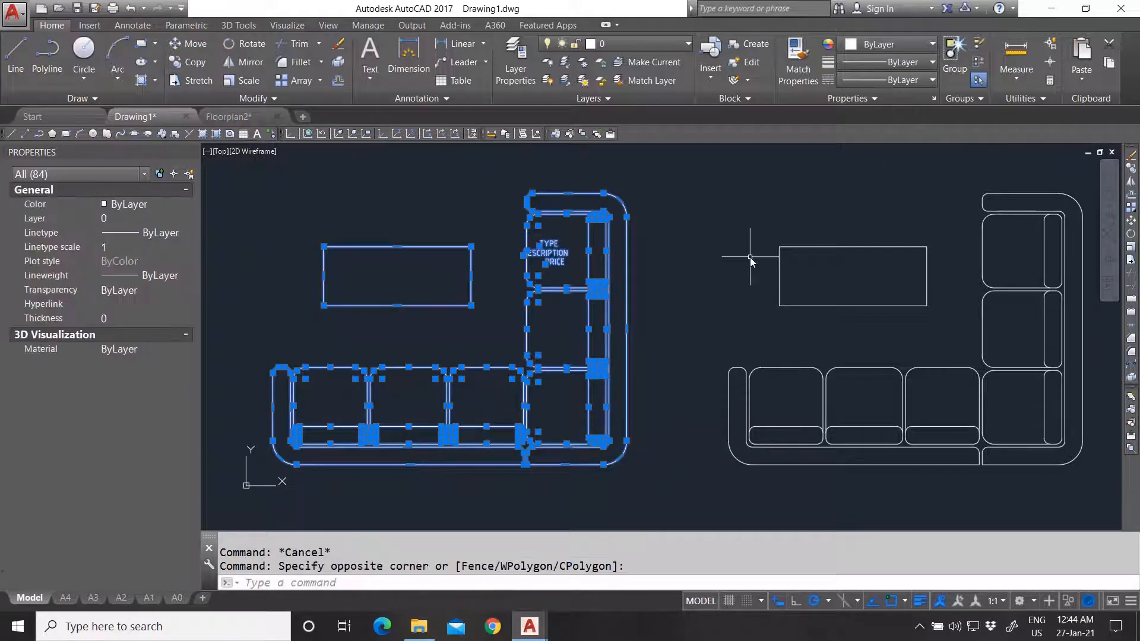
pyautogui.click(951, 53)
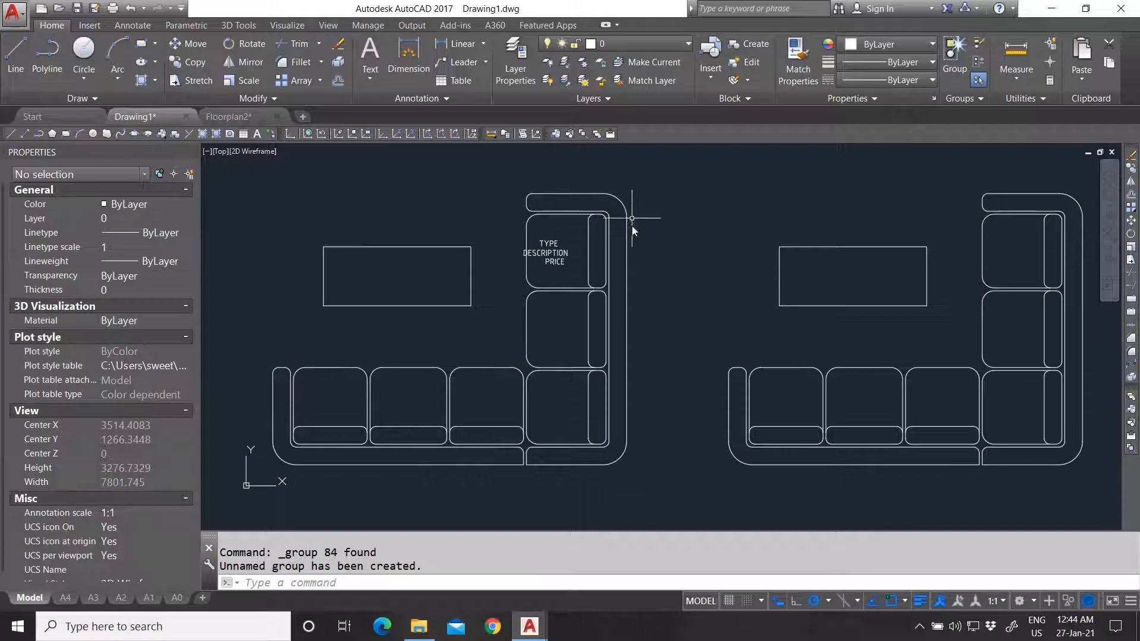
# Select the grouped sofa set to check that it is picked as one object, and clear the selection
pyautogui.click(657, 219)
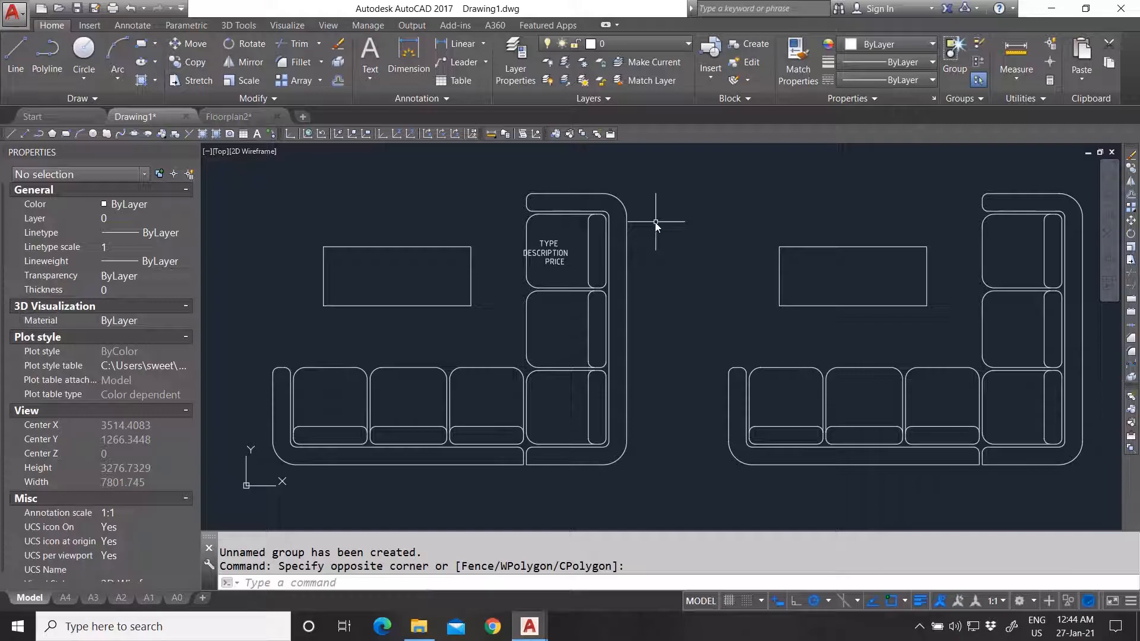
pyautogui.click(626, 218)
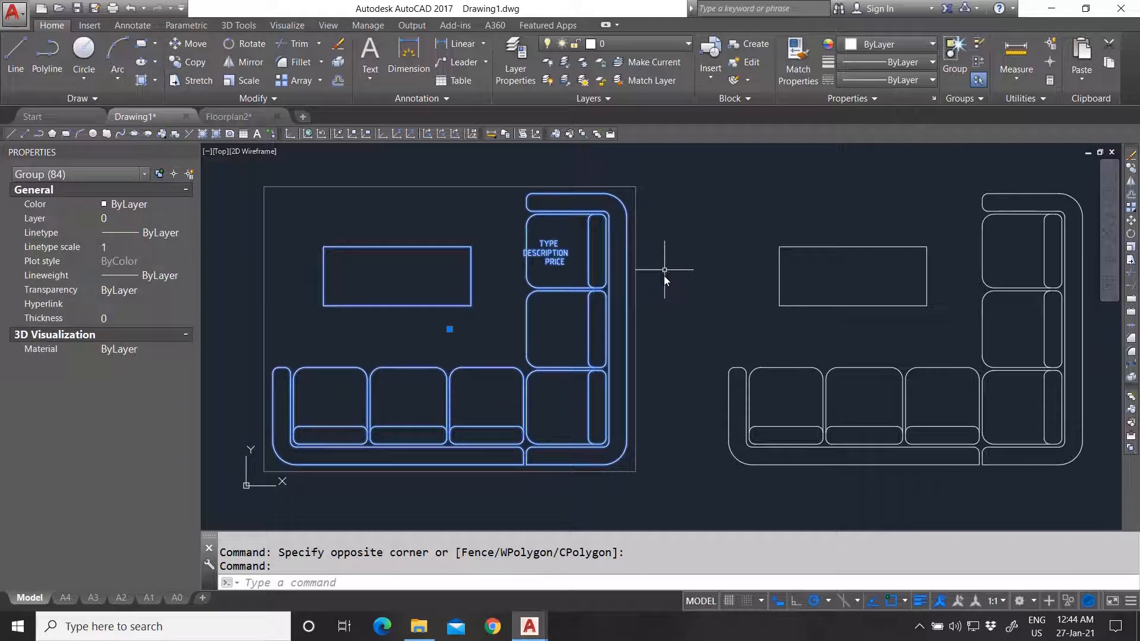
pyautogui.scroll(-4, 664, 275)
pyautogui.press('Escape')
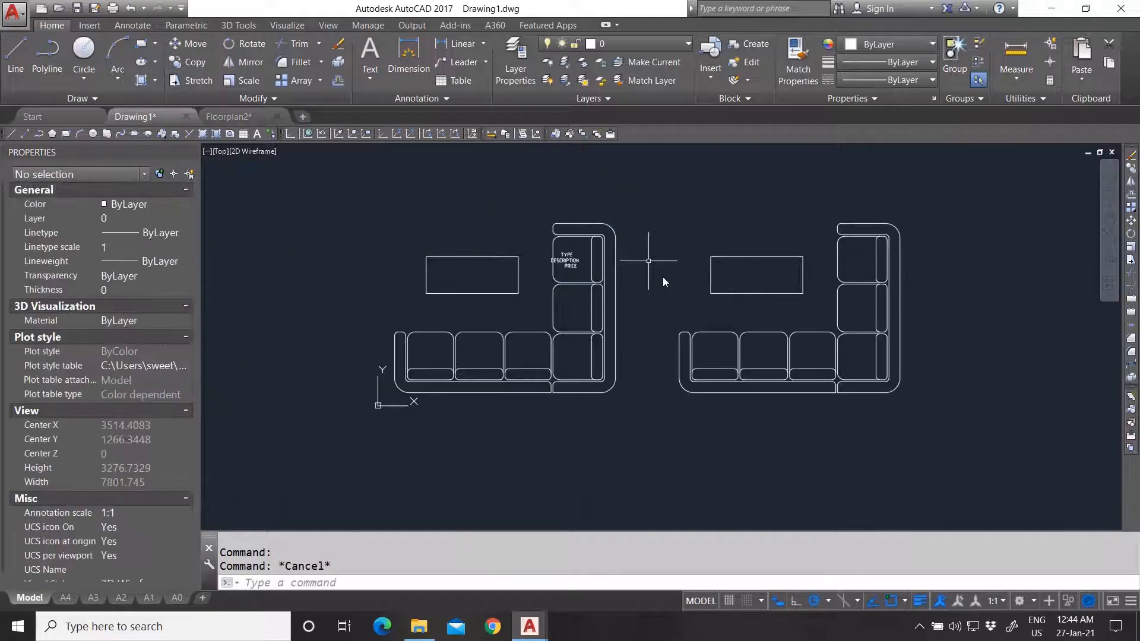
pyautogui.scroll(2, 610, 244)
pyautogui.scroll(-2, 631, 229)
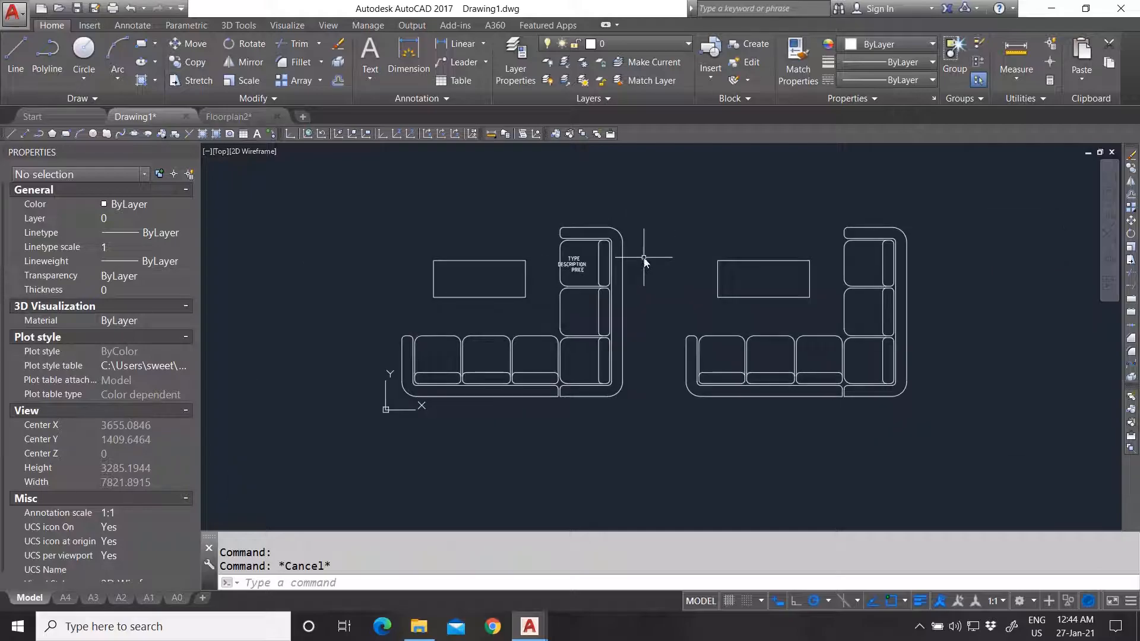
# Window-select the ungrouped right-hand sofa set to examine its separate objects, and clear the selection
pyautogui.click(644, 208)
pyautogui.click(958, 443)
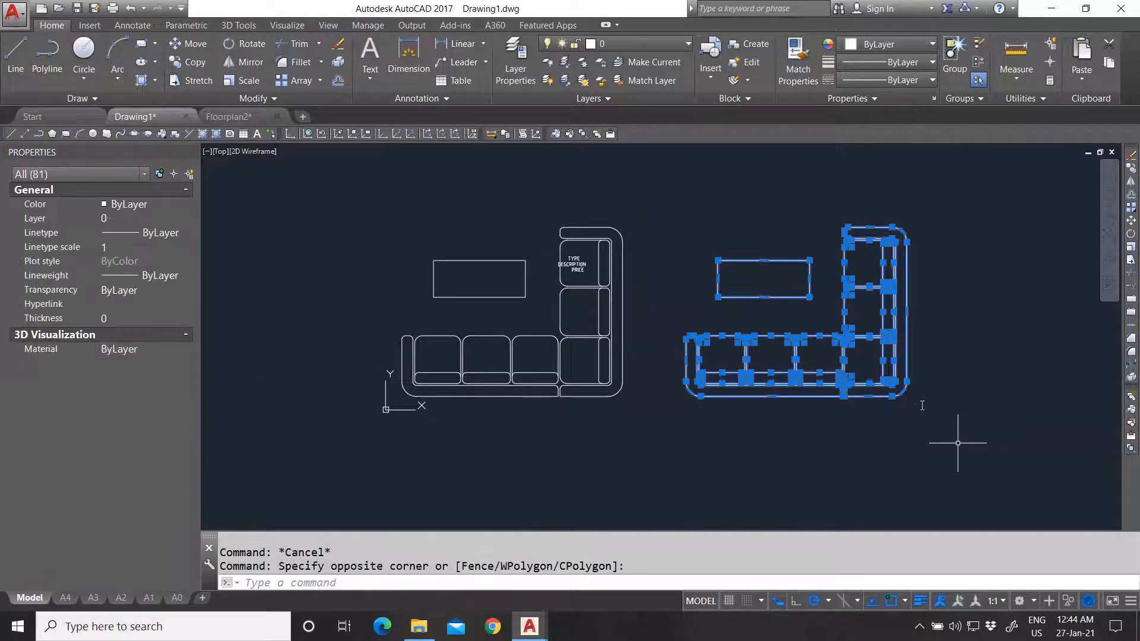
pyautogui.scroll(2, 765, 296)
pyautogui.scroll(-2, 742, 285)
pyautogui.scroll(2, 681, 328)
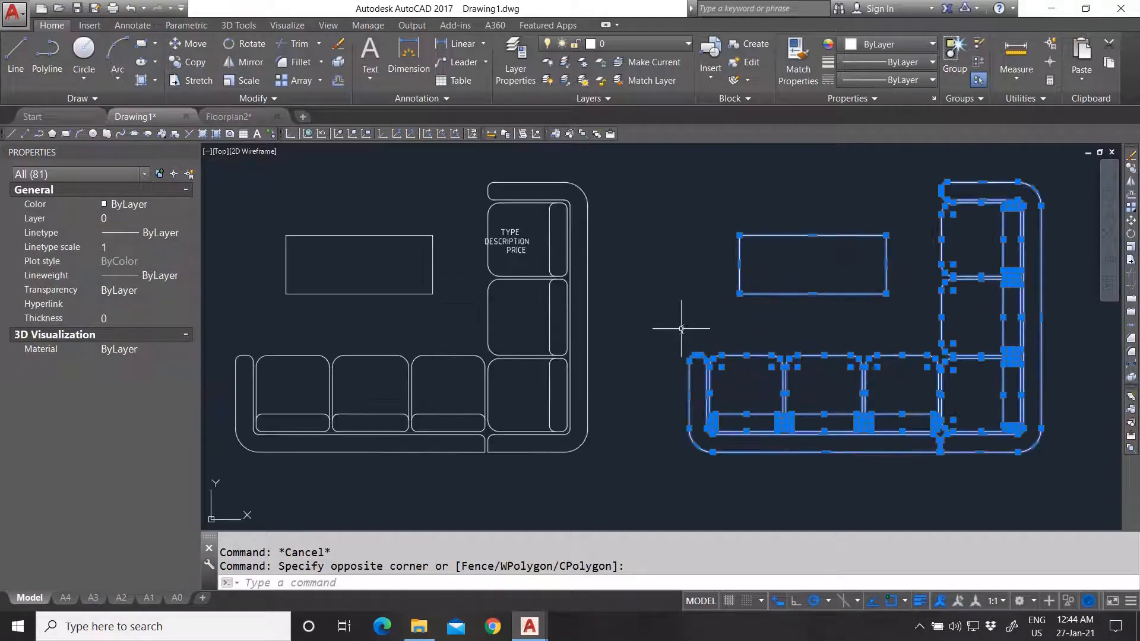
pyautogui.press('Escape')
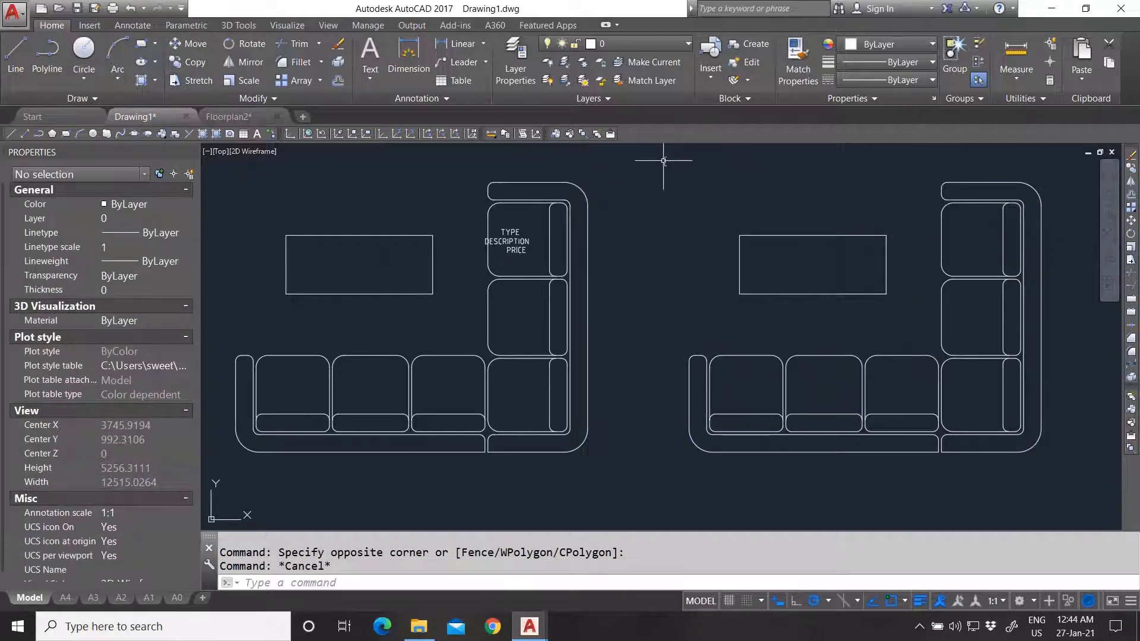
pyautogui.click(663, 159)
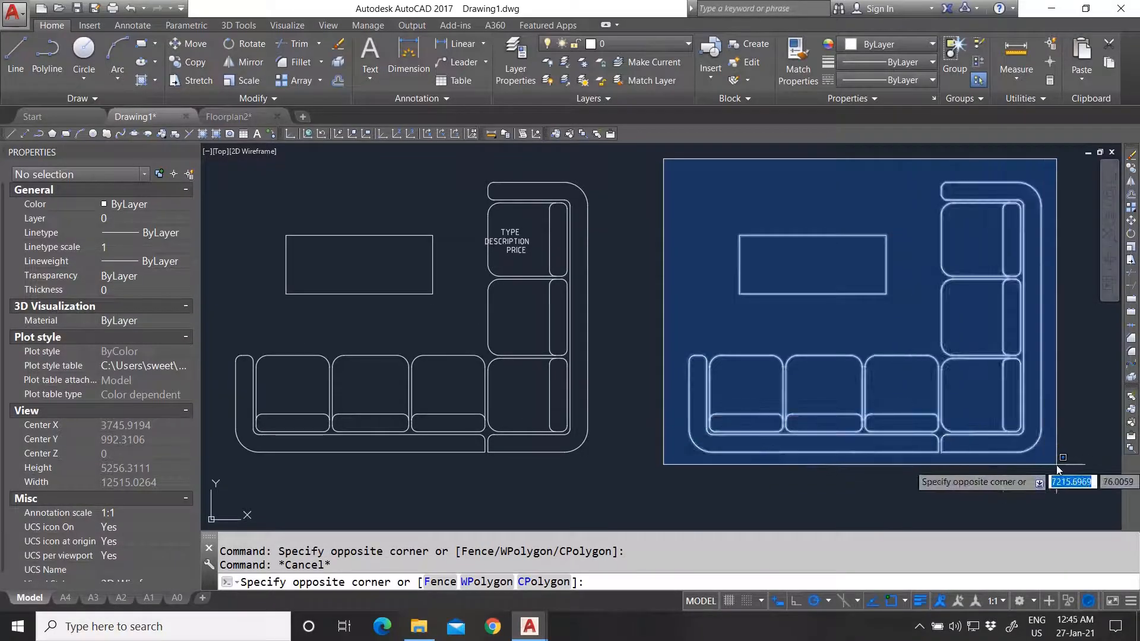
pyautogui.press('Escape')
# Copy the grouped sofa set with its attributes to the area directly above the original
pyautogui.click(614, 290)
pyautogui.click(554, 258)
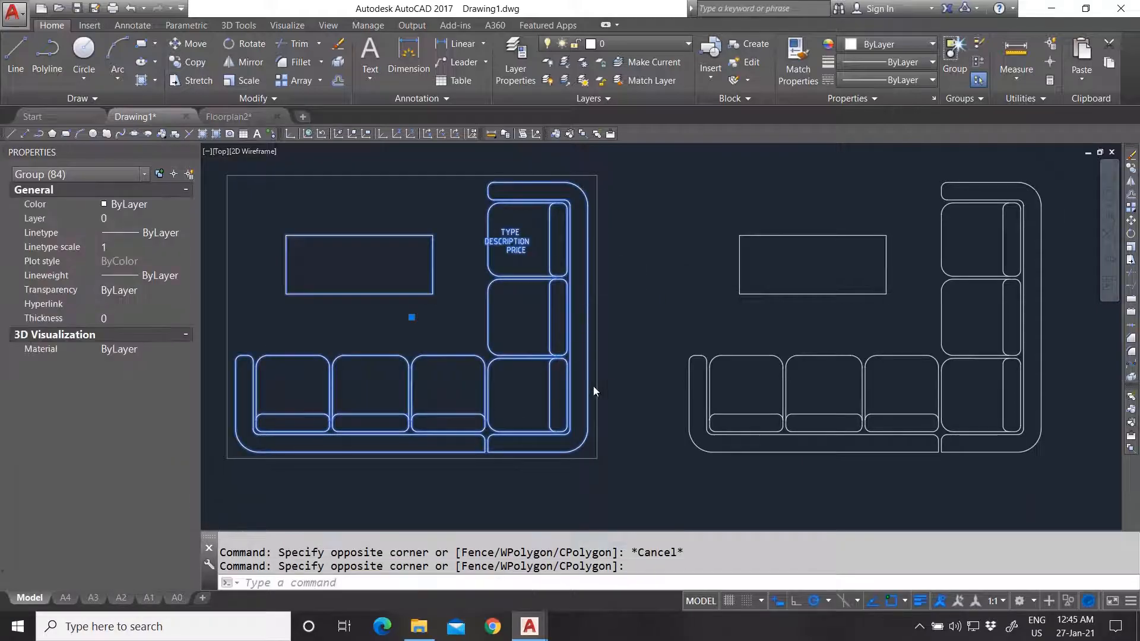
pyautogui.scroll(-3, 593, 386)
pyautogui.write('co')
pyautogui.press('Return')
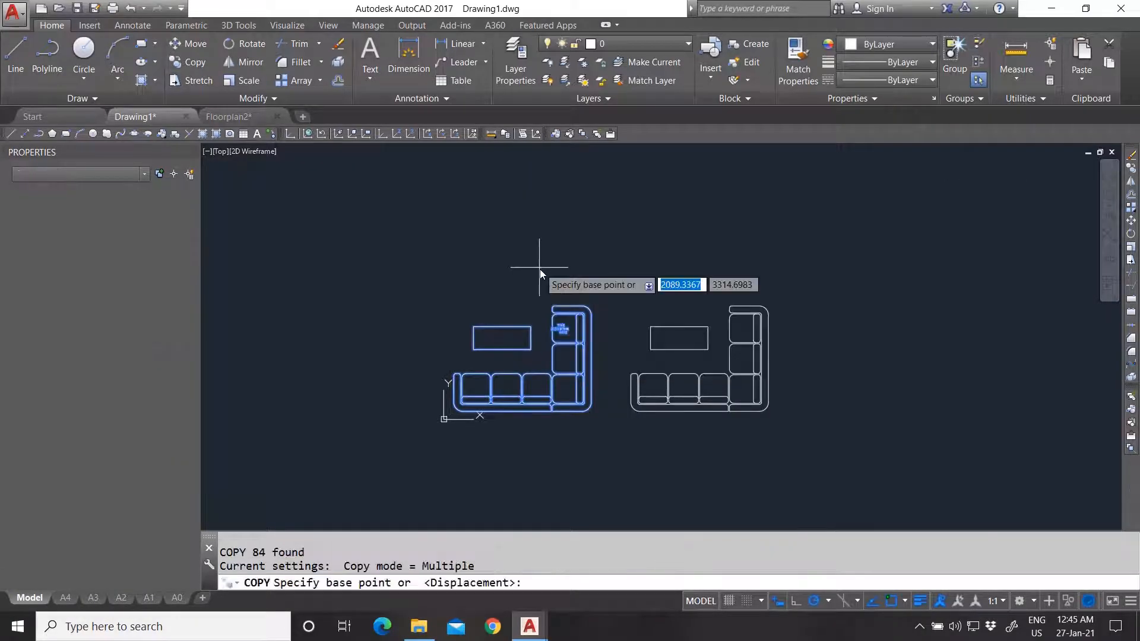
pyautogui.click(553, 327)
pyautogui.click(554, 201)
pyautogui.press('Escape')
# Select the original sofa group again to check its group selection, and clear the selection
pyautogui.click(575, 263)
pyautogui.click(577, 266)
pyautogui.scroll(2, 586, 323)
pyautogui.press('Escape')
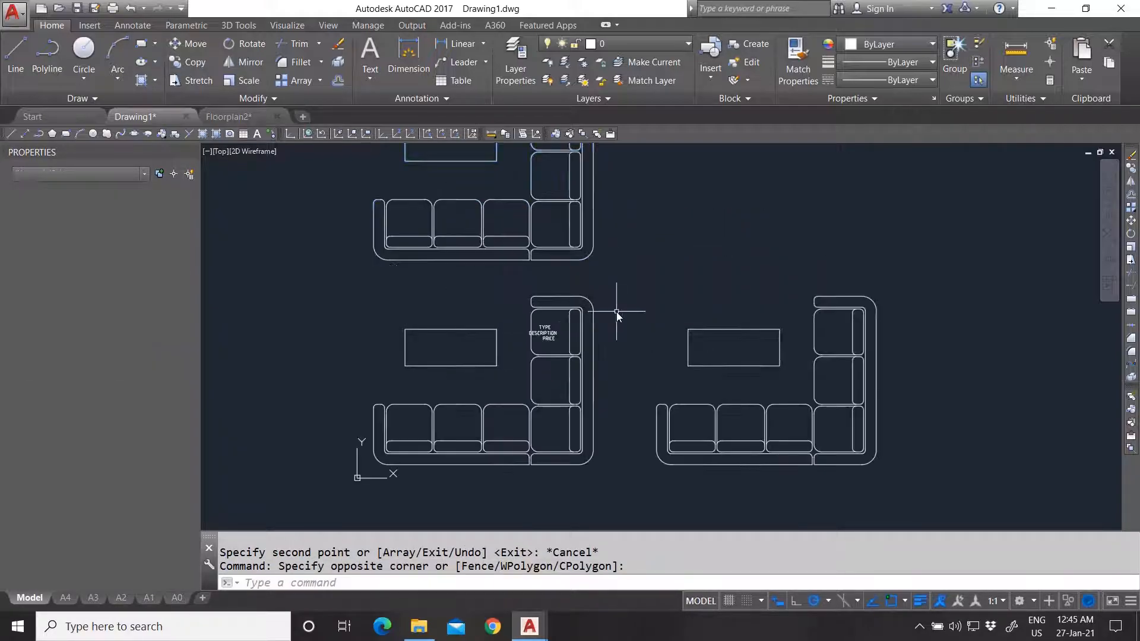
pyautogui.click(615, 311)
pyautogui.click(567, 330)
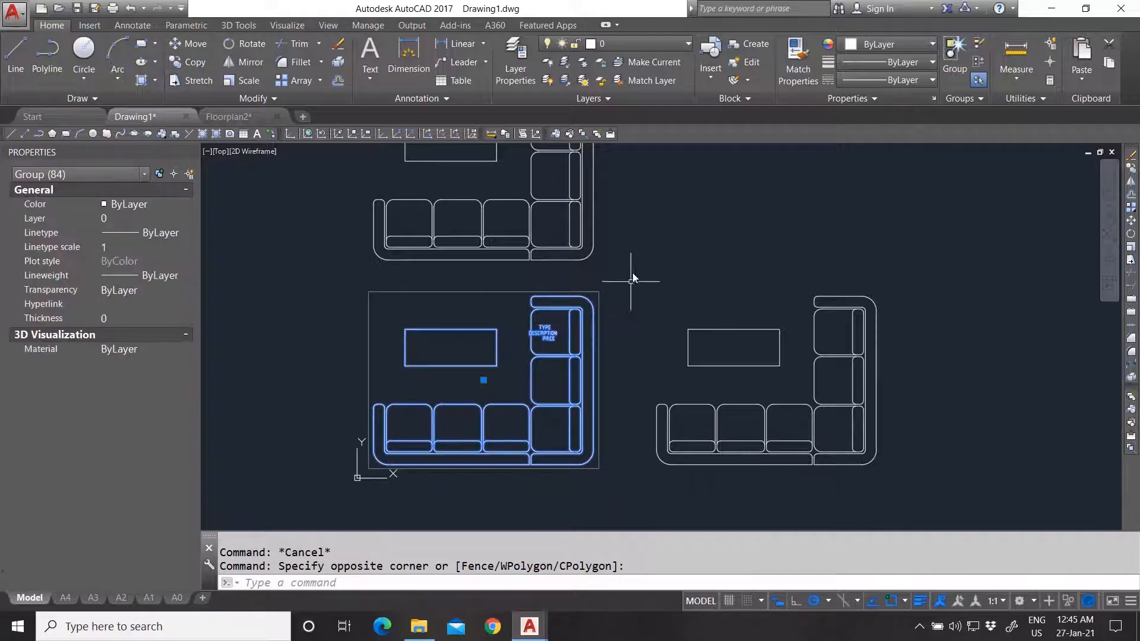
pyautogui.press('Escape')
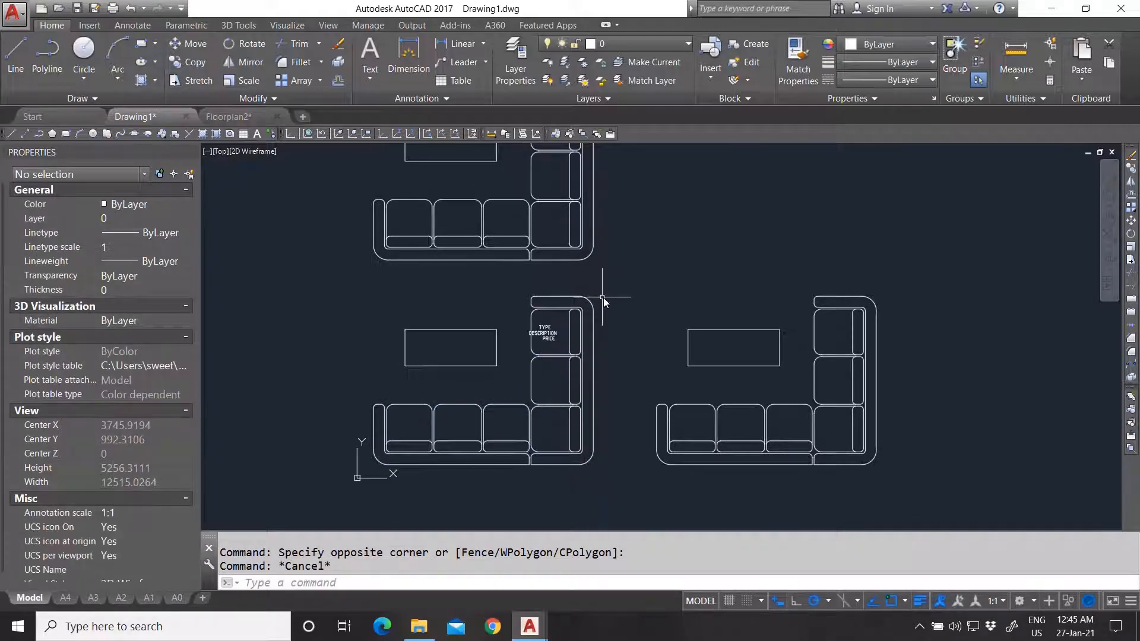
pyautogui.click(568, 301)
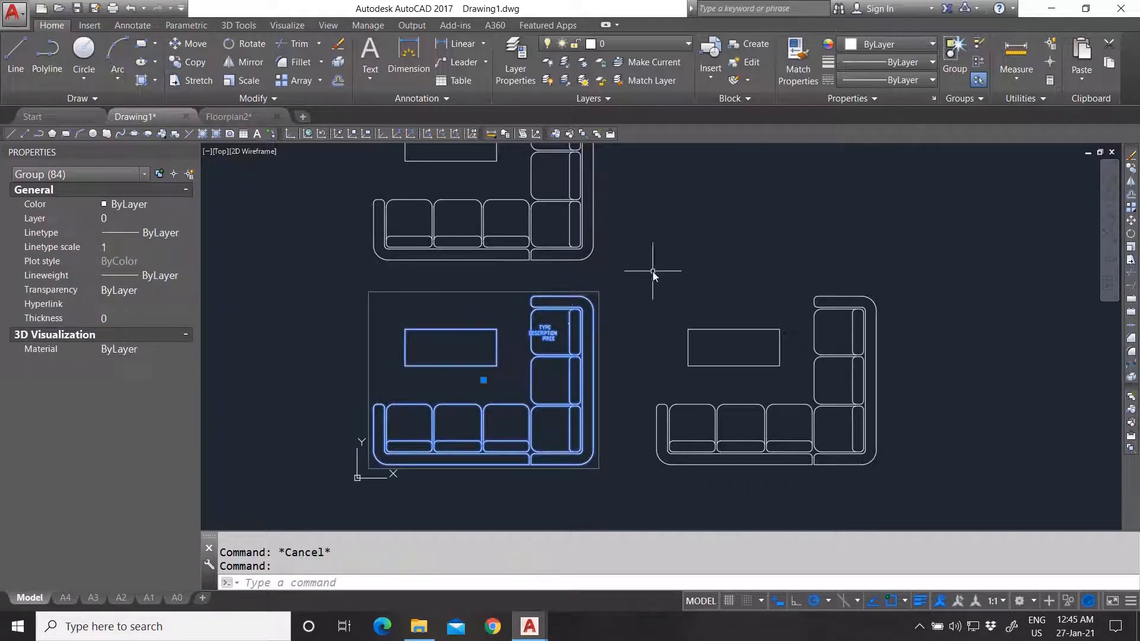
pyautogui.press('Escape')
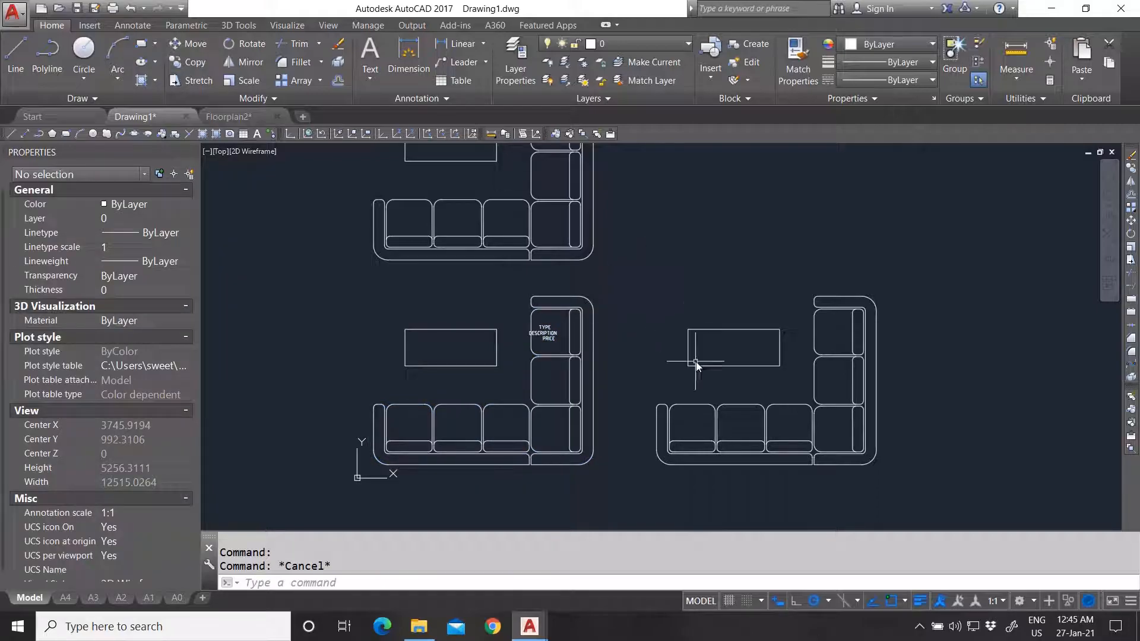
# Erase the ungrouped right-hand copy of the sofa set and table
pyautogui.click(636, 265)
pyautogui.click(899, 488)
pyautogui.press('Delete')
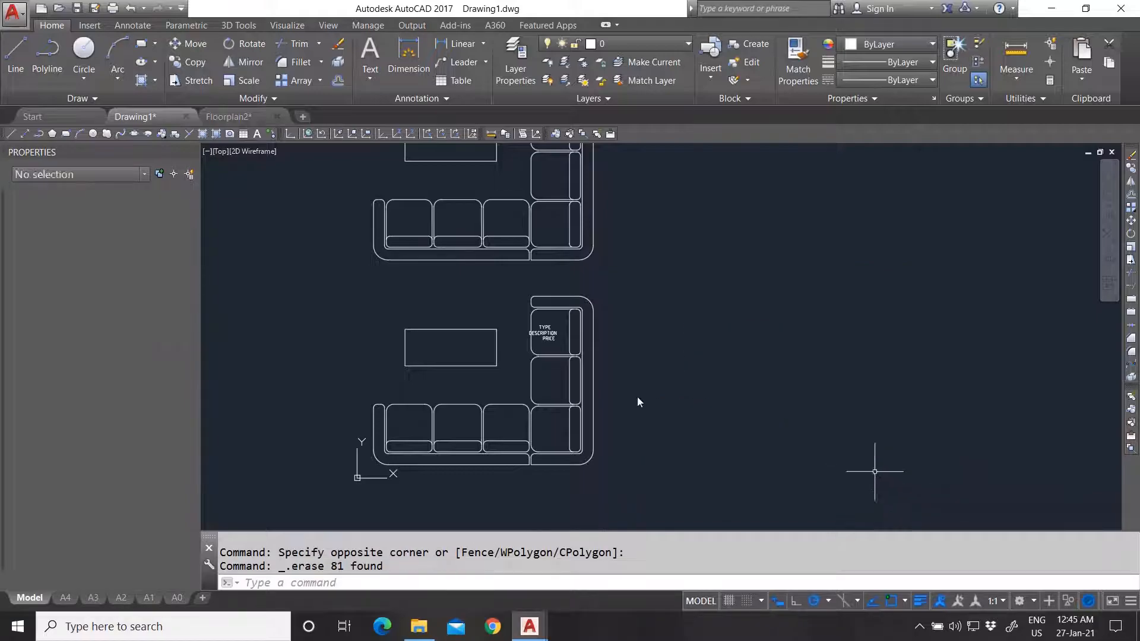
# Show the quick properties of the lower sofa group's attribute definitions and examine their tag and value fields
pyautogui.scroll(-2, 571, 360)
pyautogui.scroll(2, 541, 366)
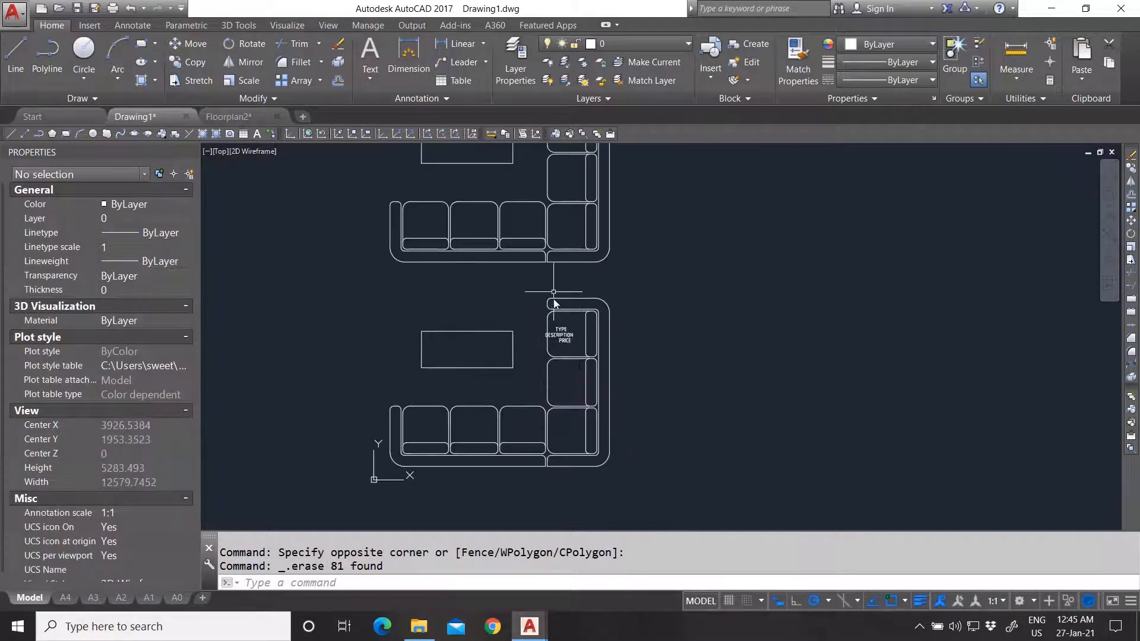
pyautogui.click(569, 299)
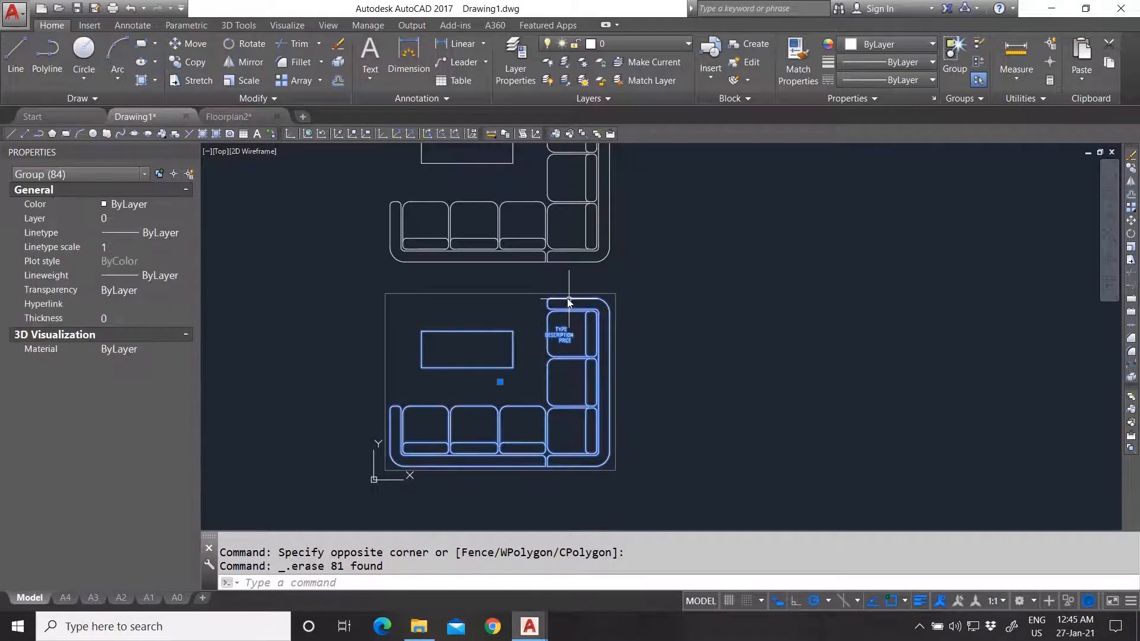
pyautogui.press('Escape')
pyautogui.scroll(4, 570, 337)
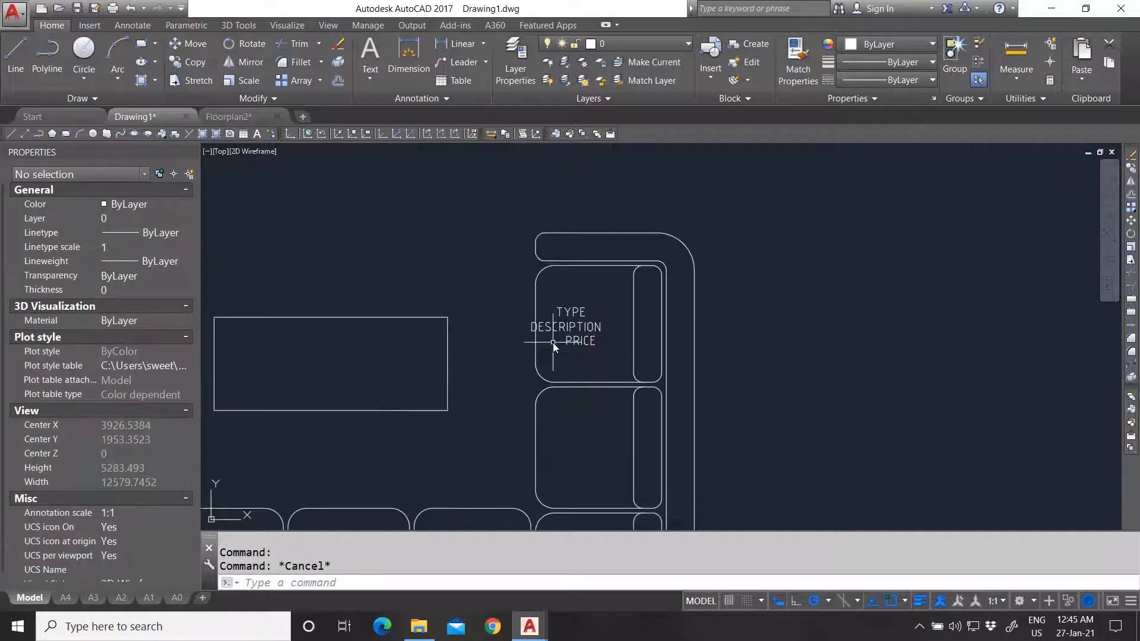
pyautogui.scroll(-2, 579, 338)
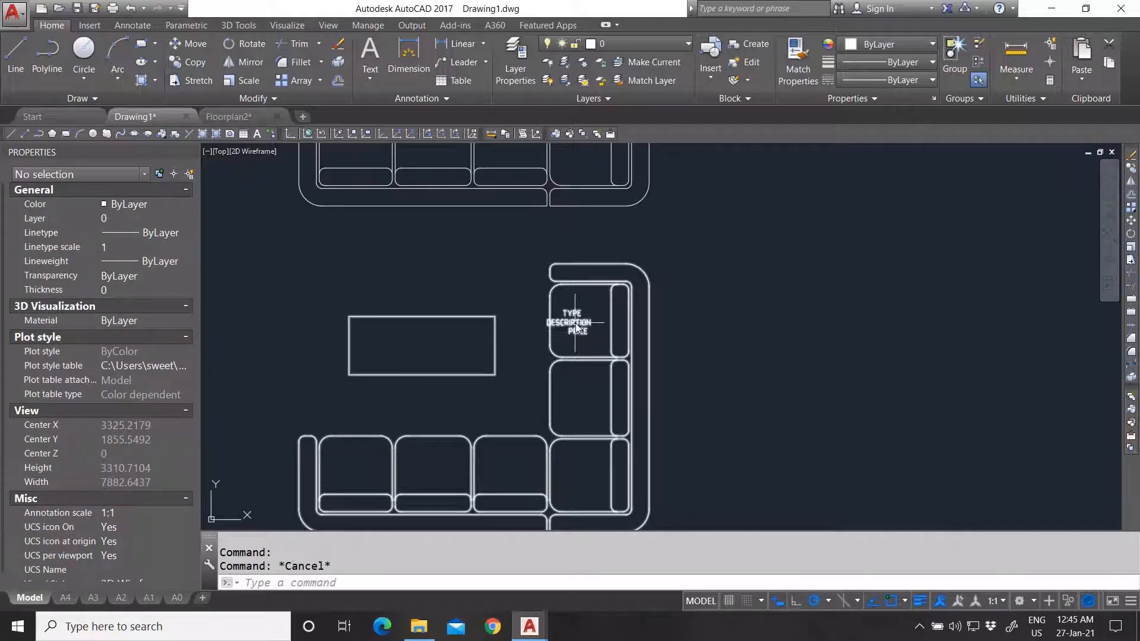
pyautogui.click(575, 328)
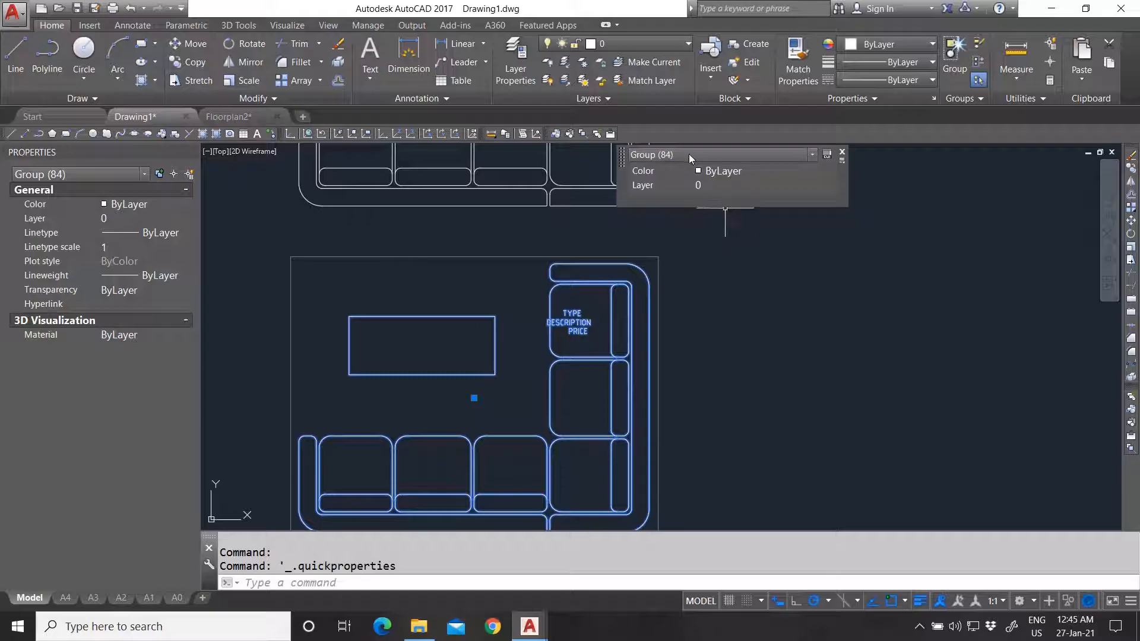
pyautogui.click(692, 155)
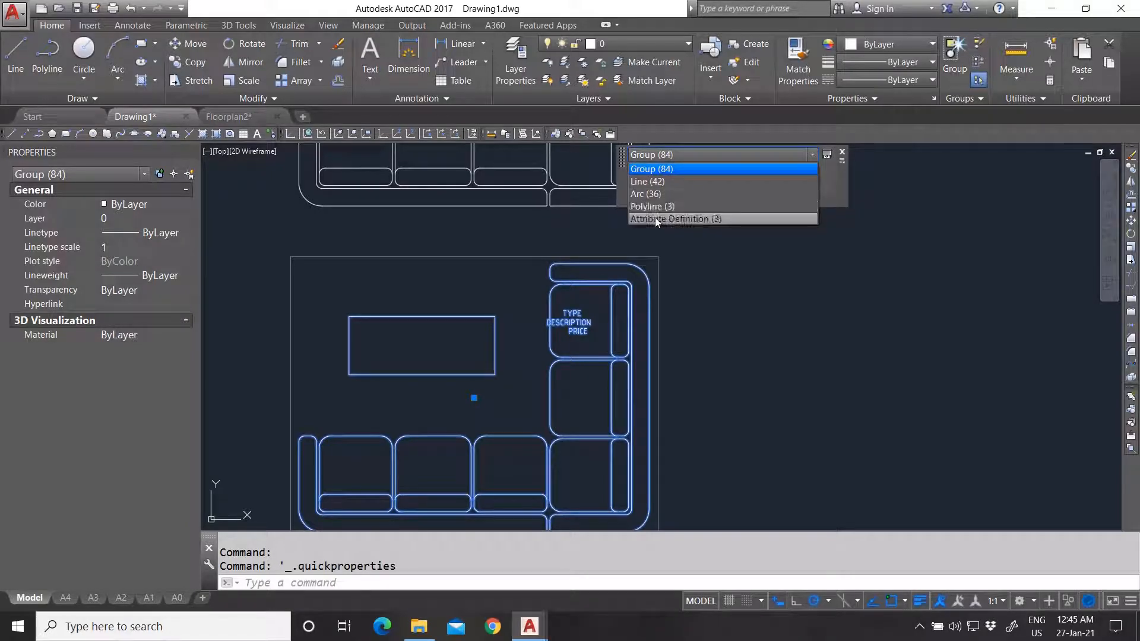
pyautogui.click(678, 219)
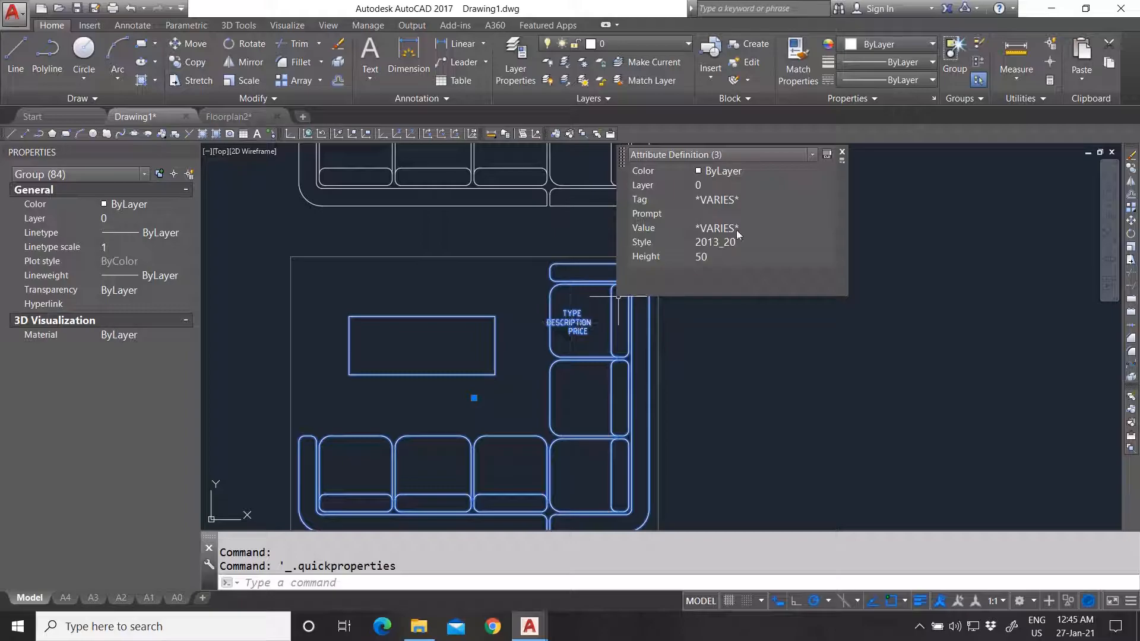
pyautogui.click(719, 201)
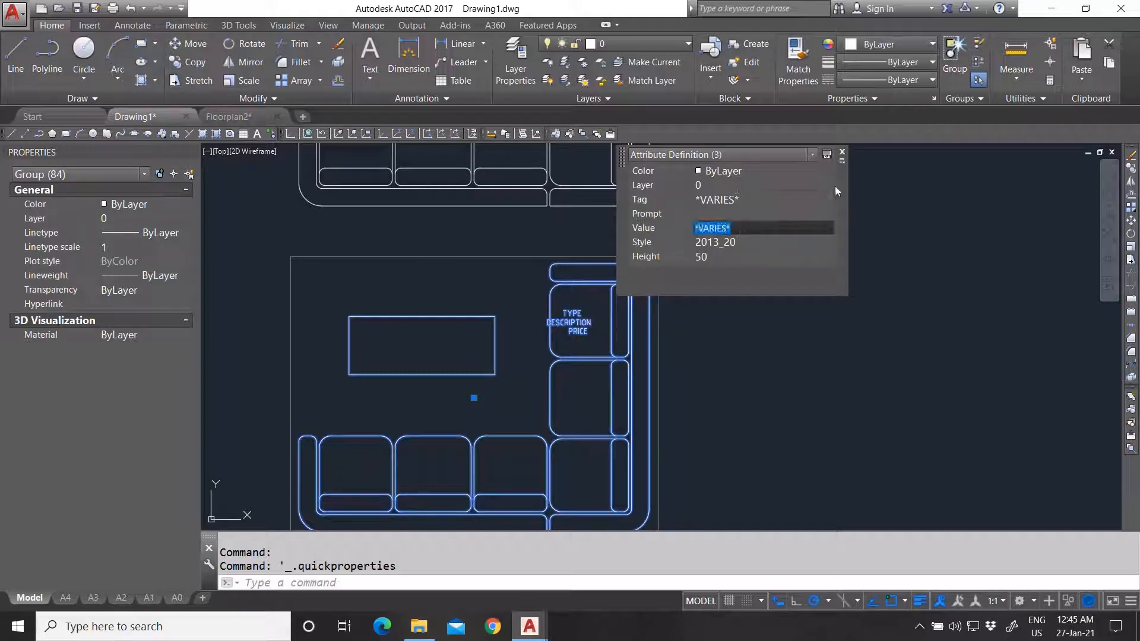
# Close the quick properties of the lower sofa group and clear its selection
pyautogui.click(841, 152)
pyautogui.press('Escape')
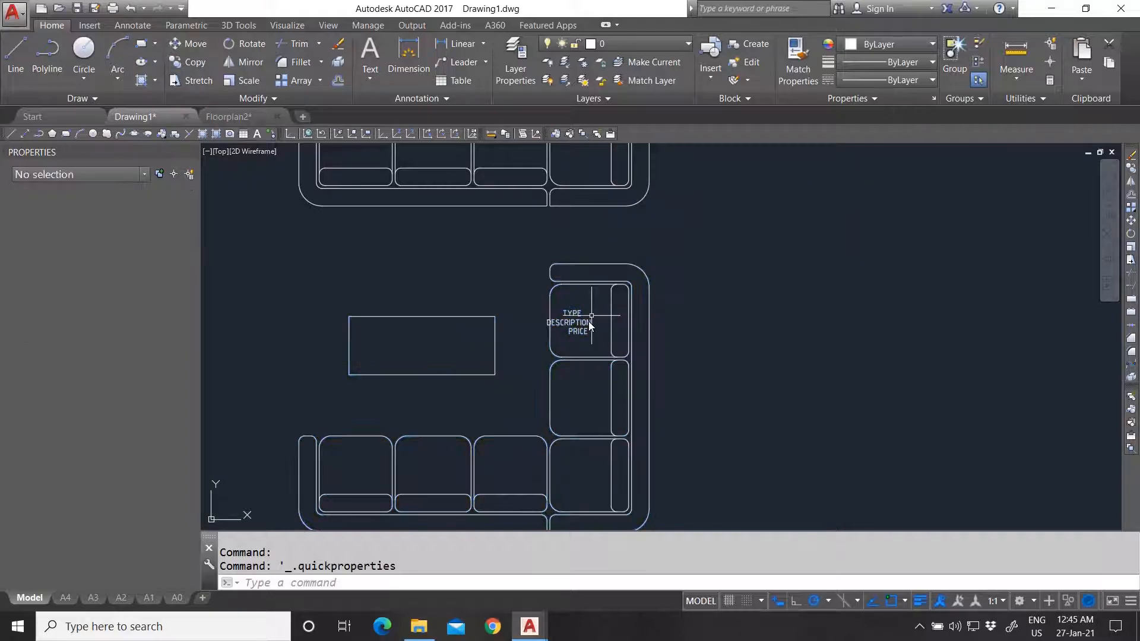
pyautogui.scroll(-2, 585, 321)
pyautogui.scroll(2, 586, 353)
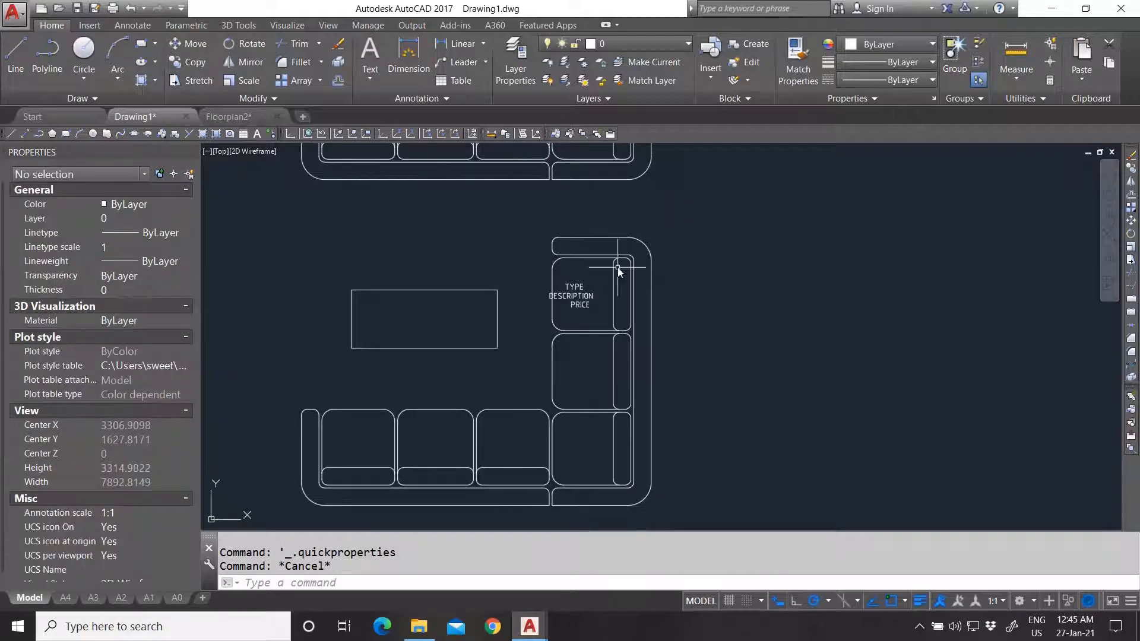
# Remove the TYPE, DESCRIPTION and PRICE attribute tags from the lower sofa group with Group Edit
pyautogui.click(668, 314)
pyautogui.click(592, 286)
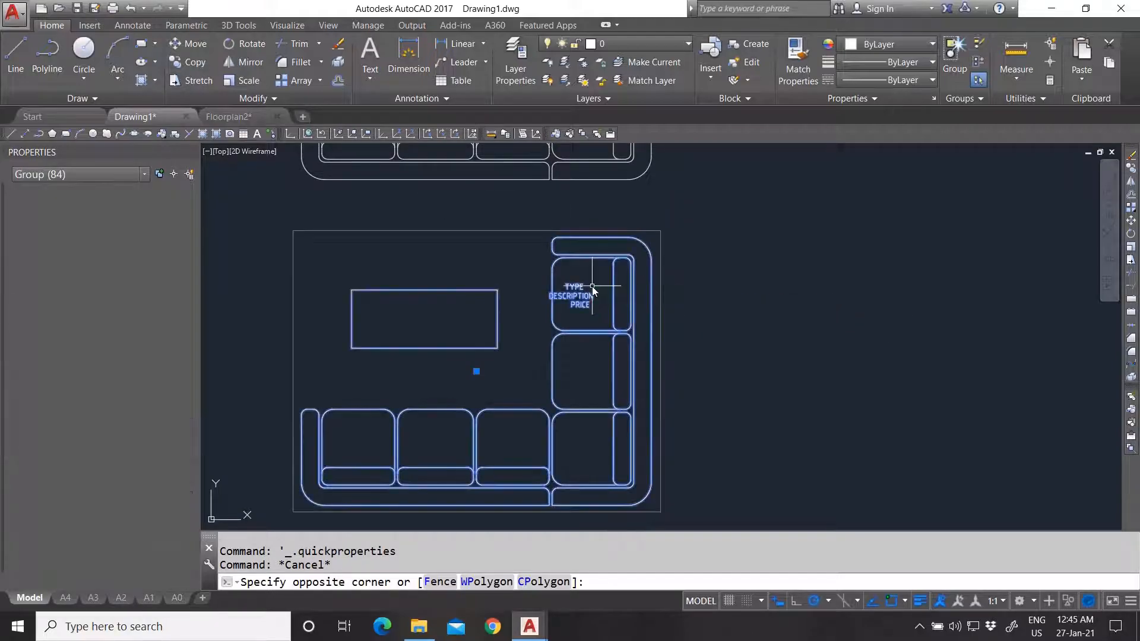
pyautogui.click(979, 64)
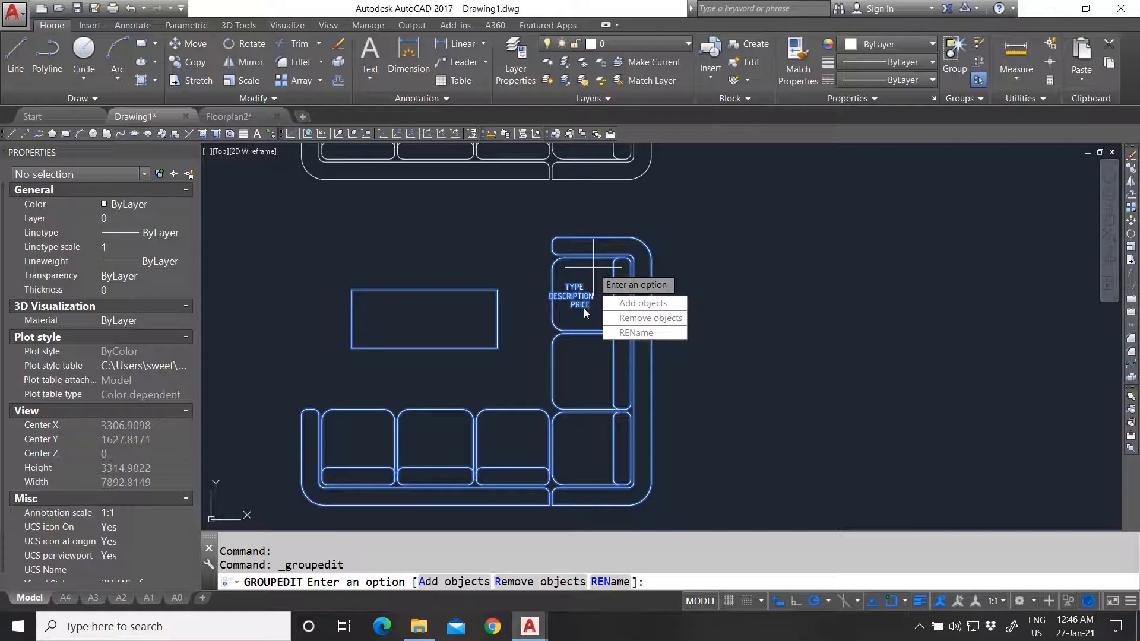
pyautogui.click(621, 318)
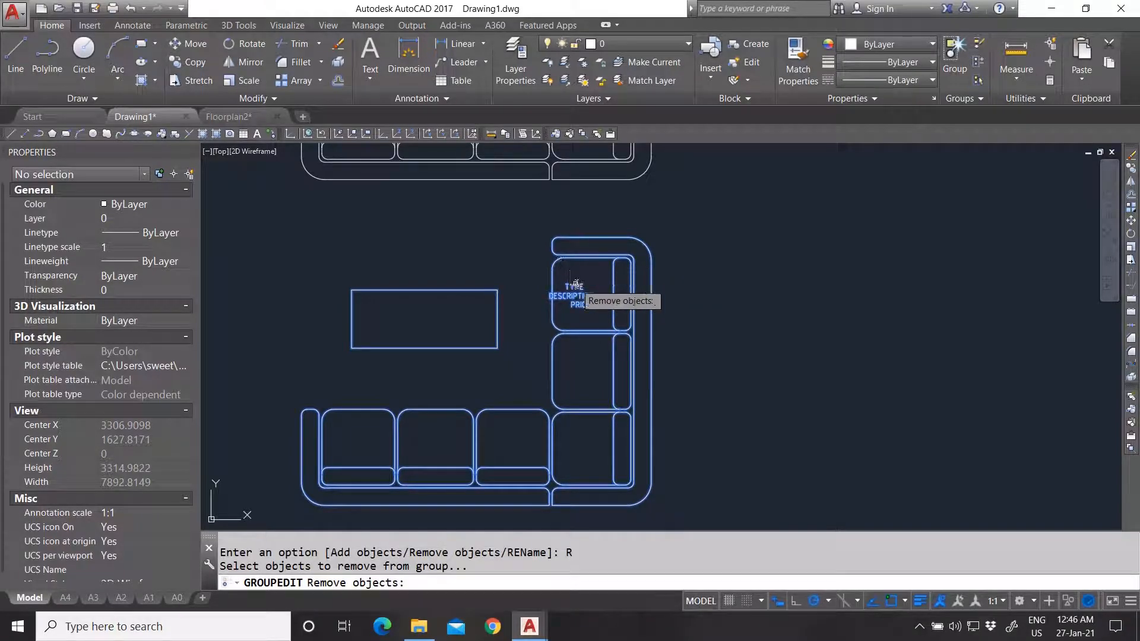
pyautogui.click(576, 288)
pyautogui.click(581, 302)
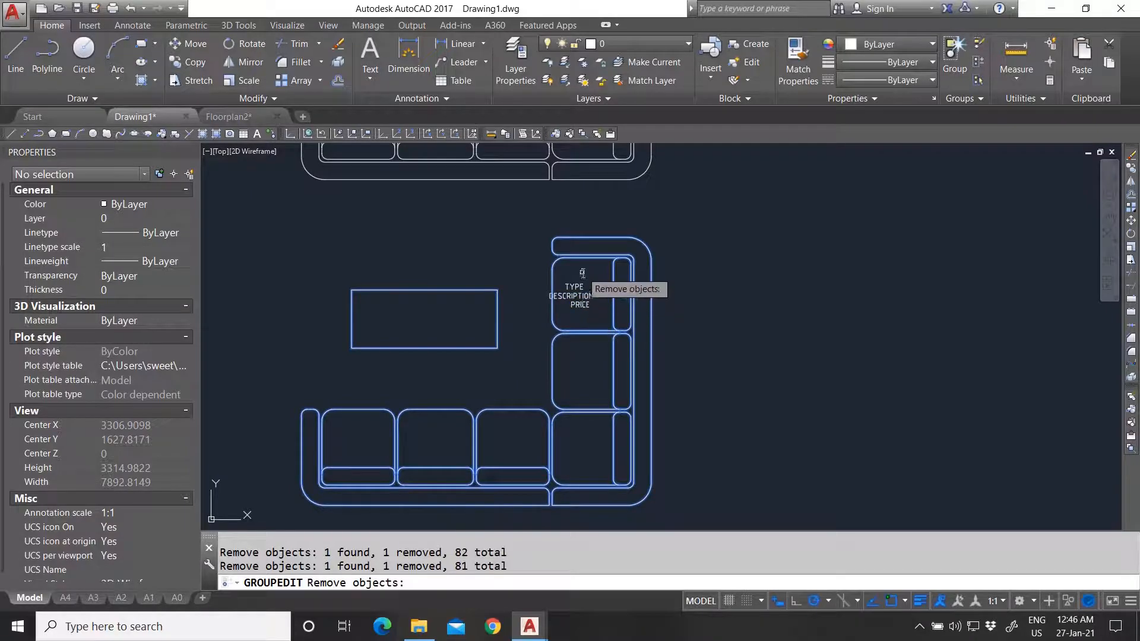
pyautogui.press('Return')
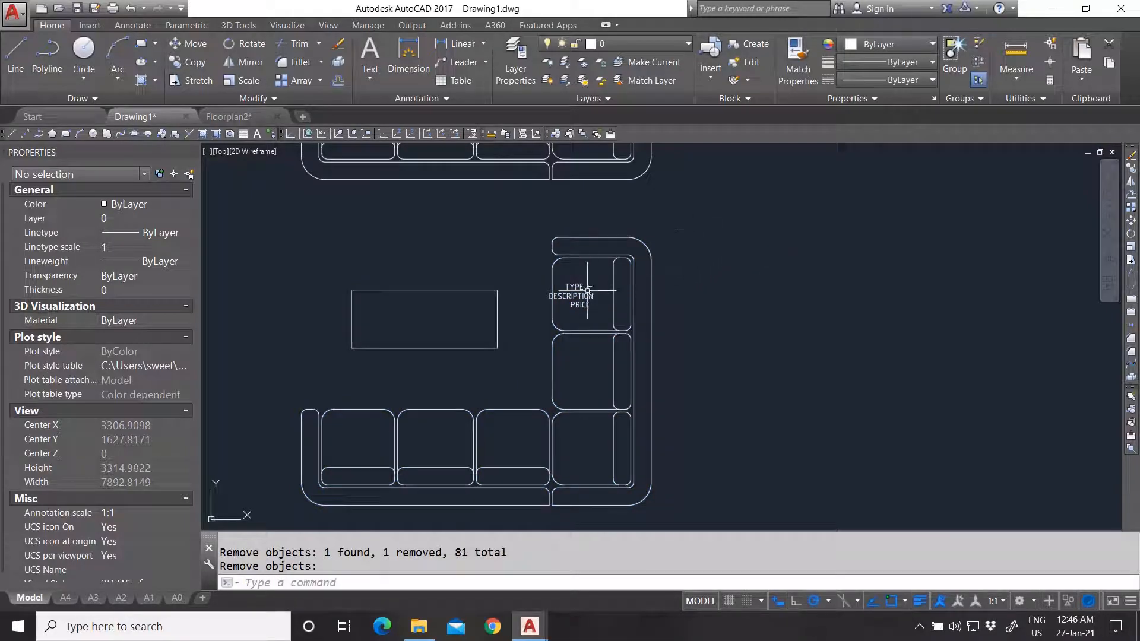
# Select the lower sofa group to check whether it includes the attribute tags, and clear the selection
pyautogui.scroll(-4, 590, 290)
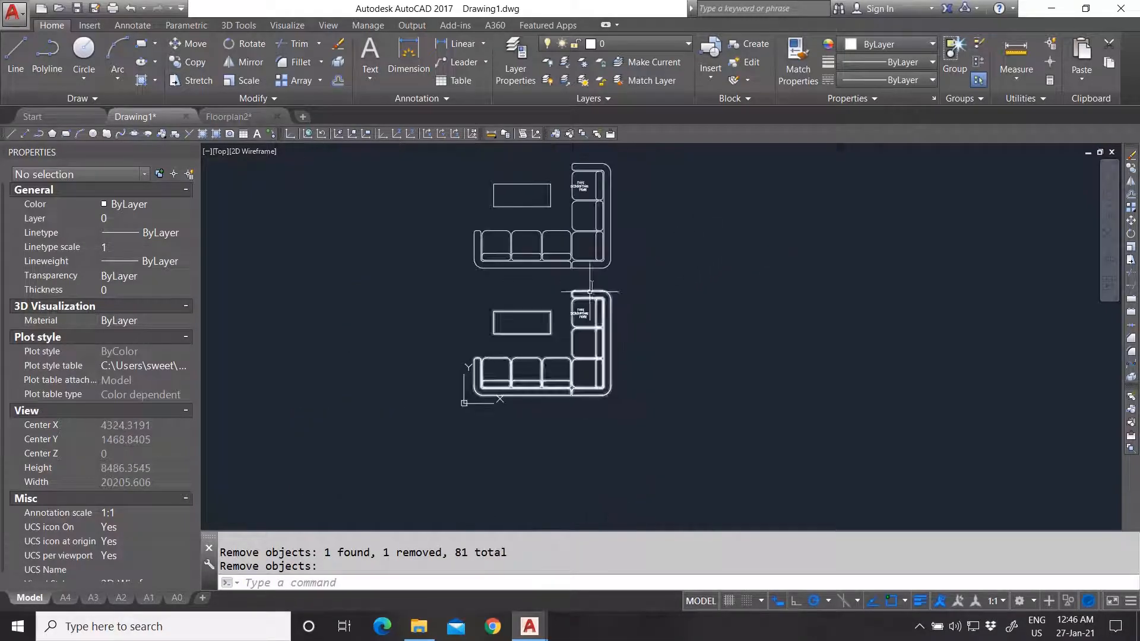
pyautogui.click(595, 297)
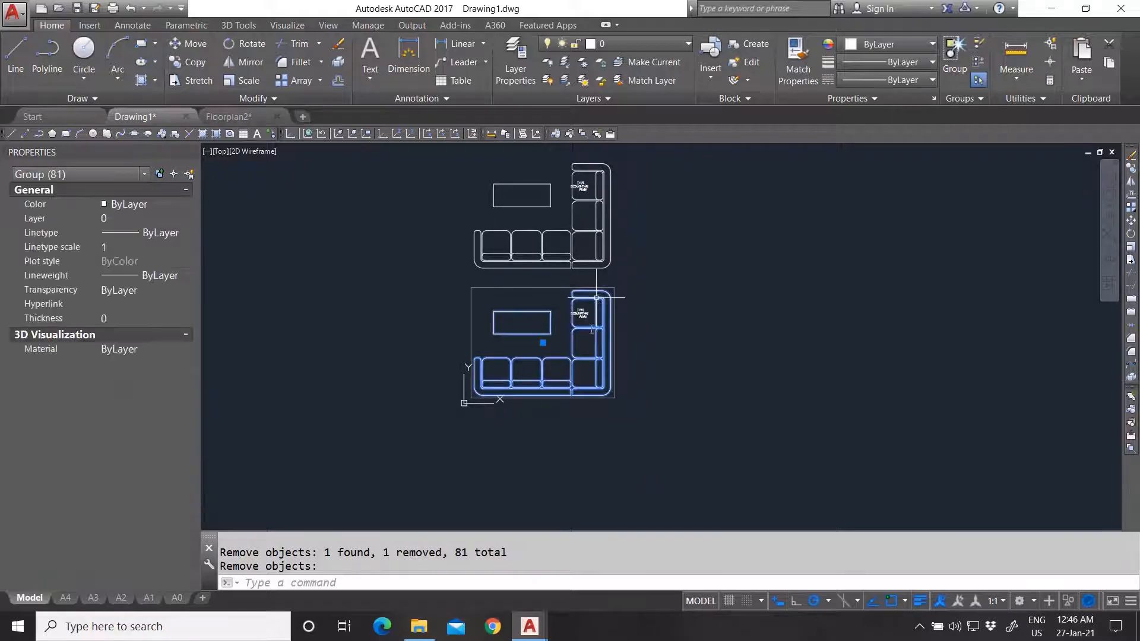
pyautogui.scroll(2, 587, 319)
pyautogui.scroll(-2, 581, 368)
pyautogui.scroll(4, 589, 205)
pyautogui.press('Escape')
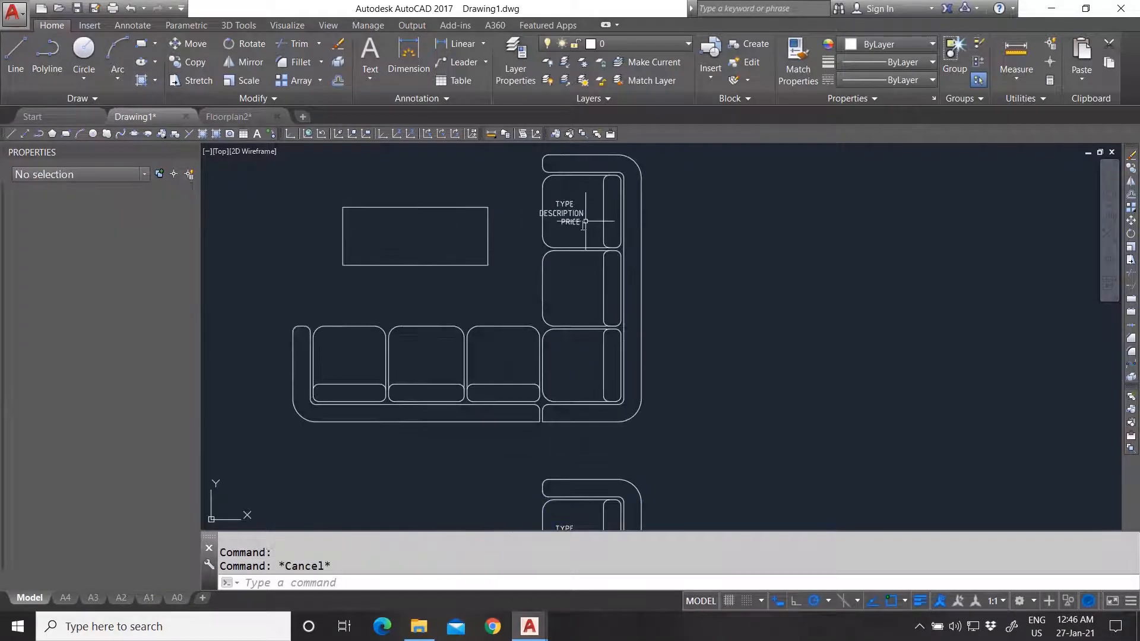
# Select the lower and upper sofa groups in turn to compare their attribute tag membership, clearing each selection
pyautogui.click(585, 221)
pyautogui.scroll(-2, 571, 246)
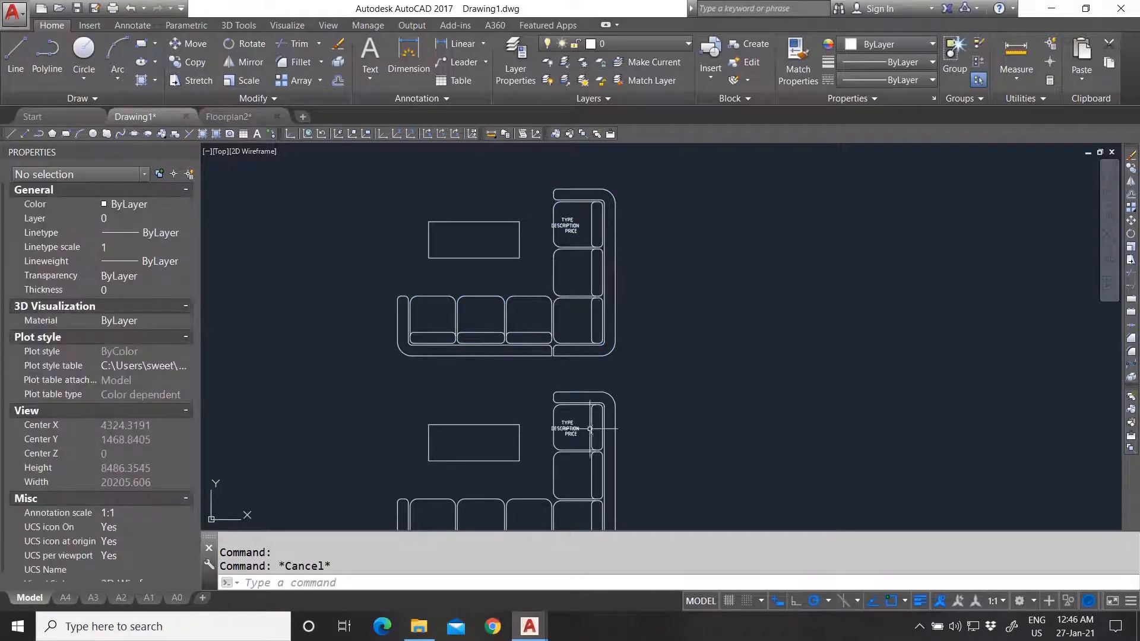
pyautogui.click(582, 407)
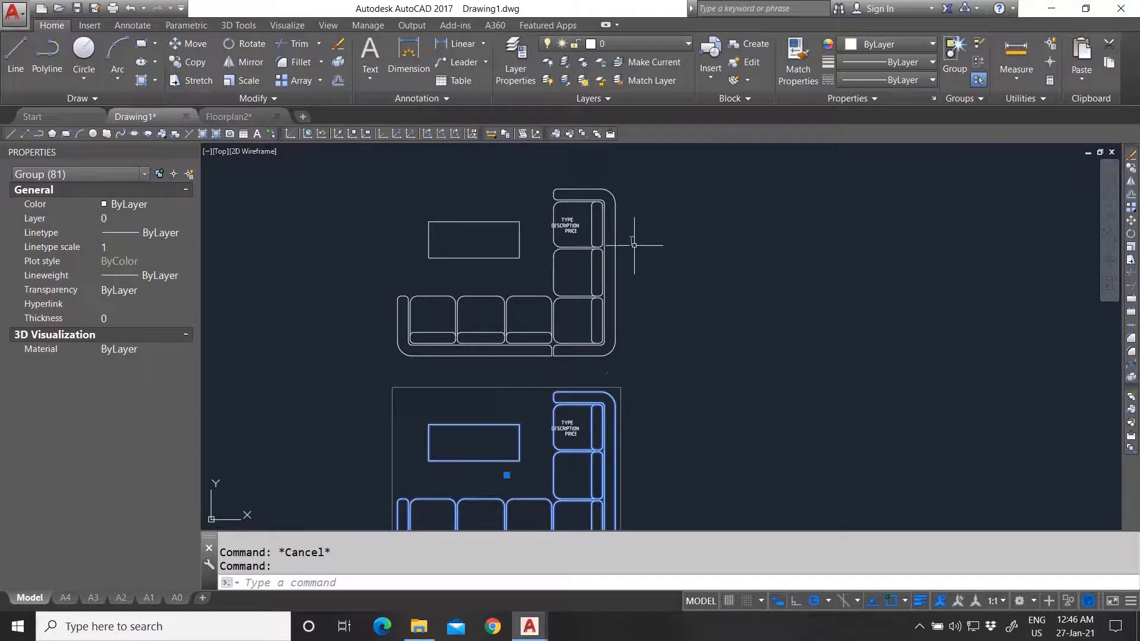
pyautogui.press('Escape')
pyautogui.click(616, 252)
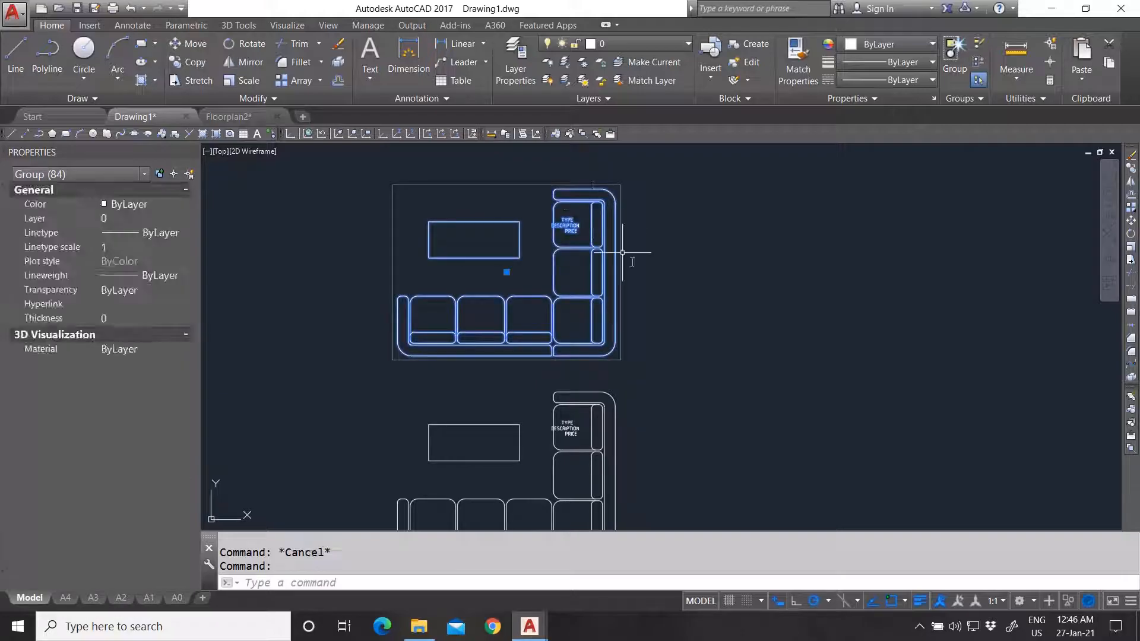
pyautogui.press('Escape')
pyautogui.scroll(-2, 547, 331)
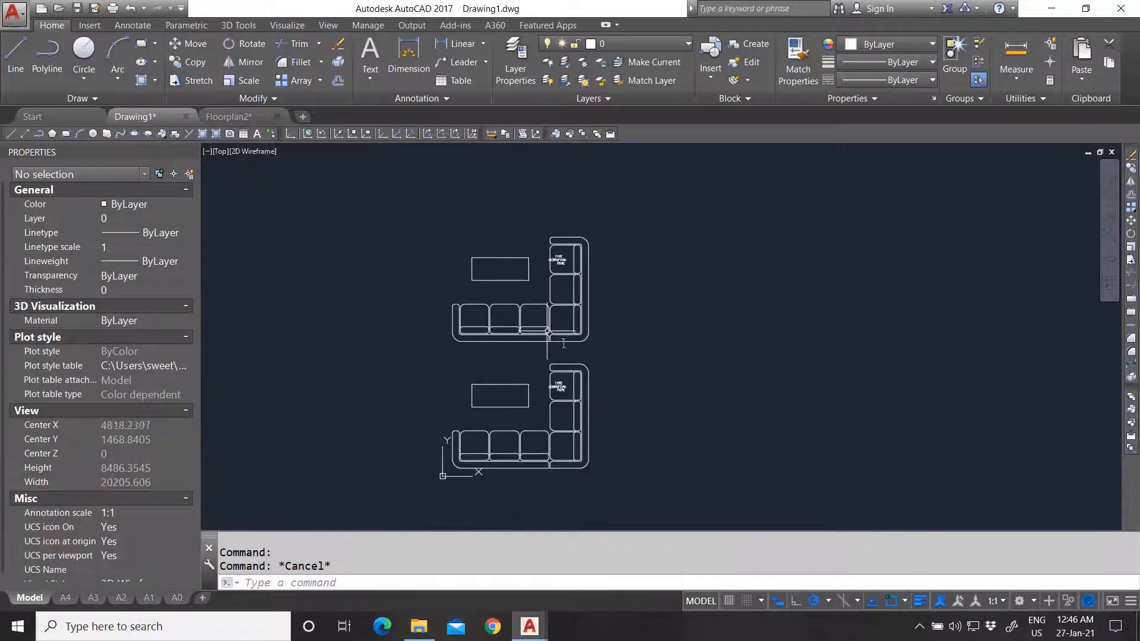
pyautogui.scroll(2, 547, 331)
pyautogui.click(574, 311)
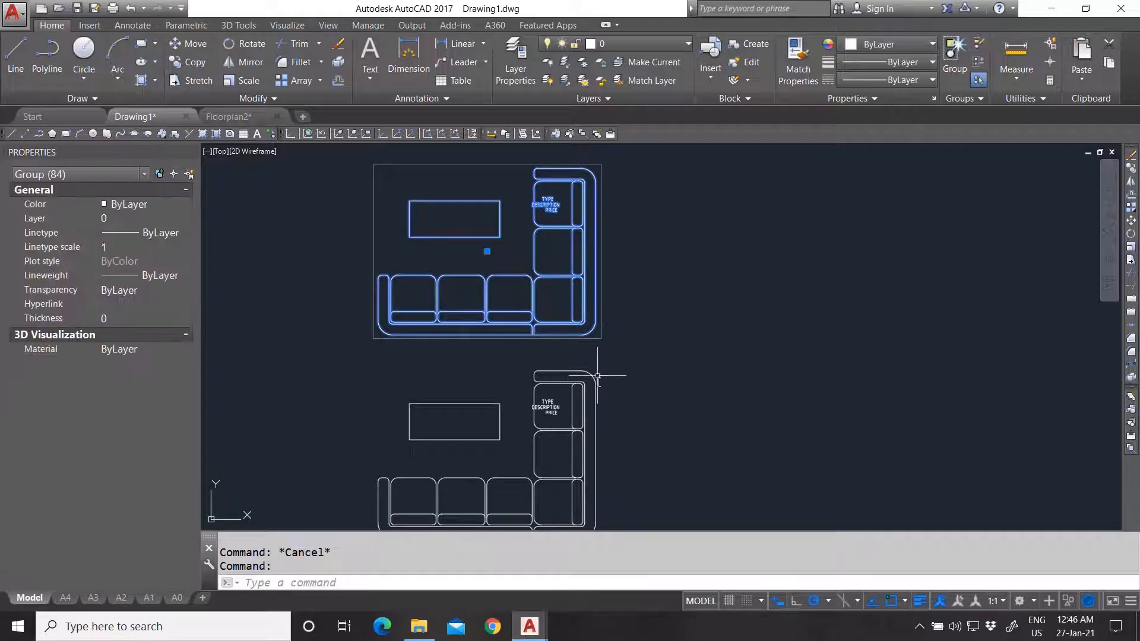
pyautogui.press('Escape')
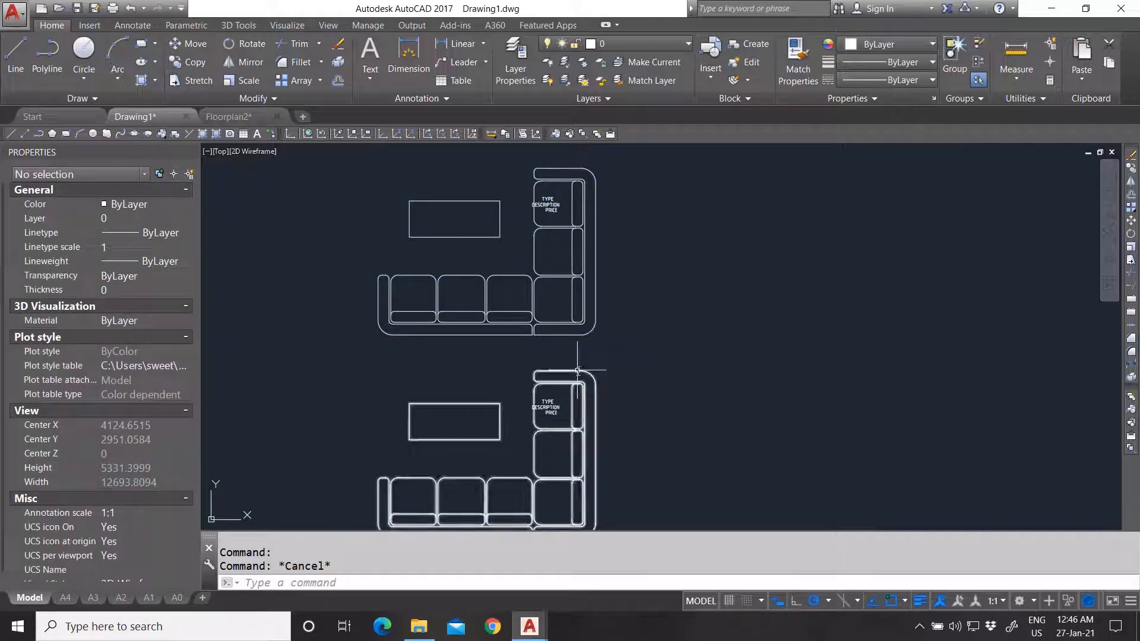
pyautogui.click(577, 370)
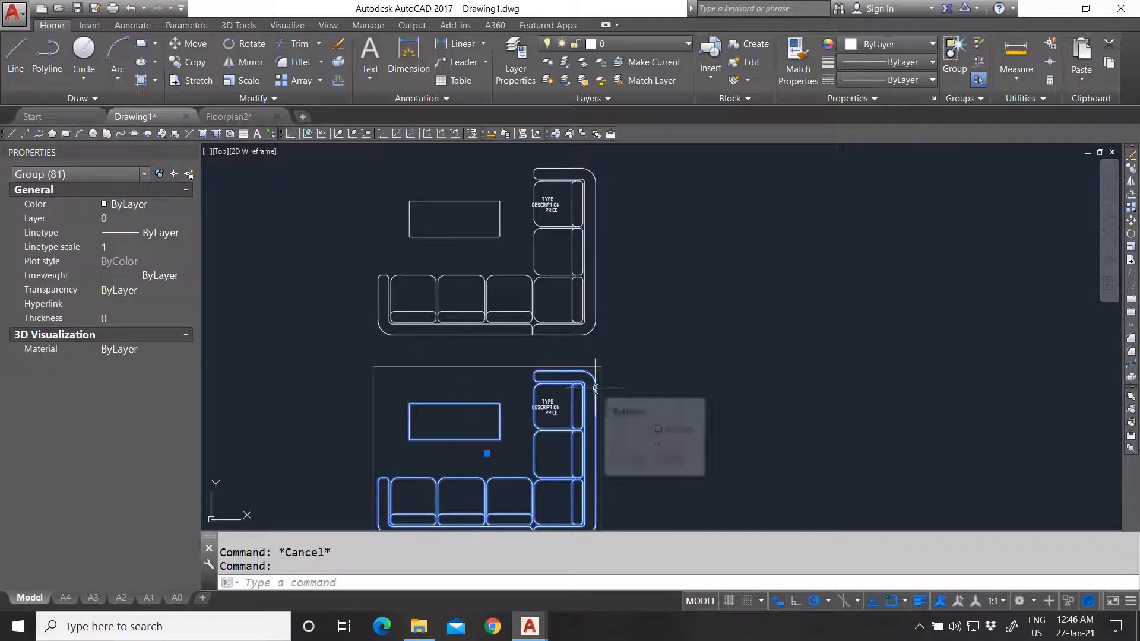
pyautogui.press('Escape')
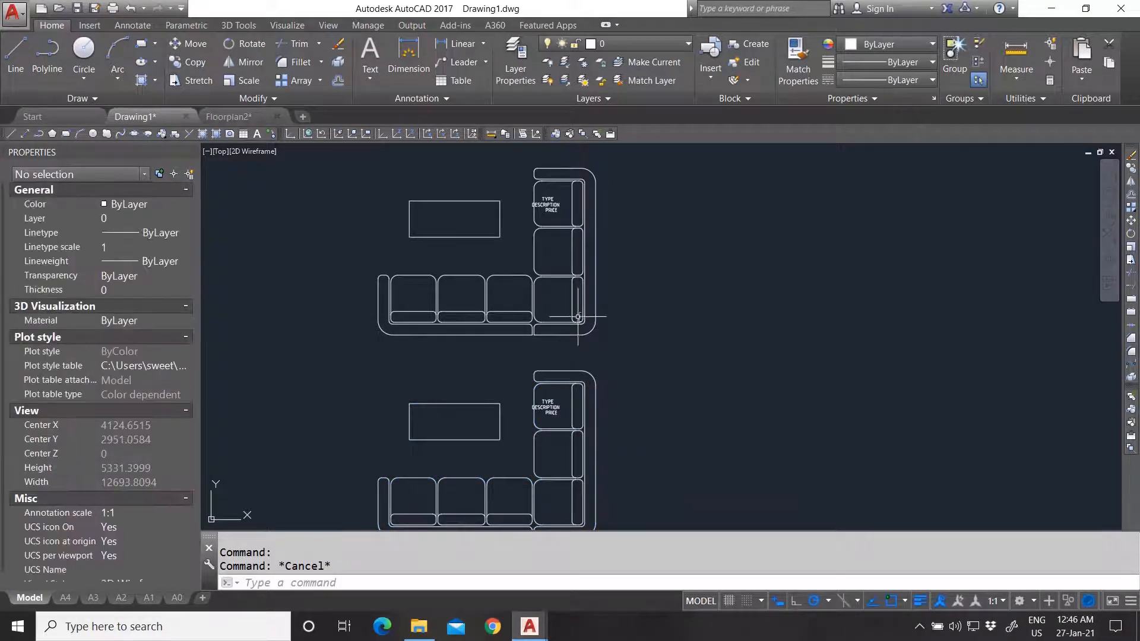
# Draw a small circle centred on the middle seat of the lower sofa
pyautogui.scroll(-2, 597, 410)
pyautogui.scroll(2, 569, 425)
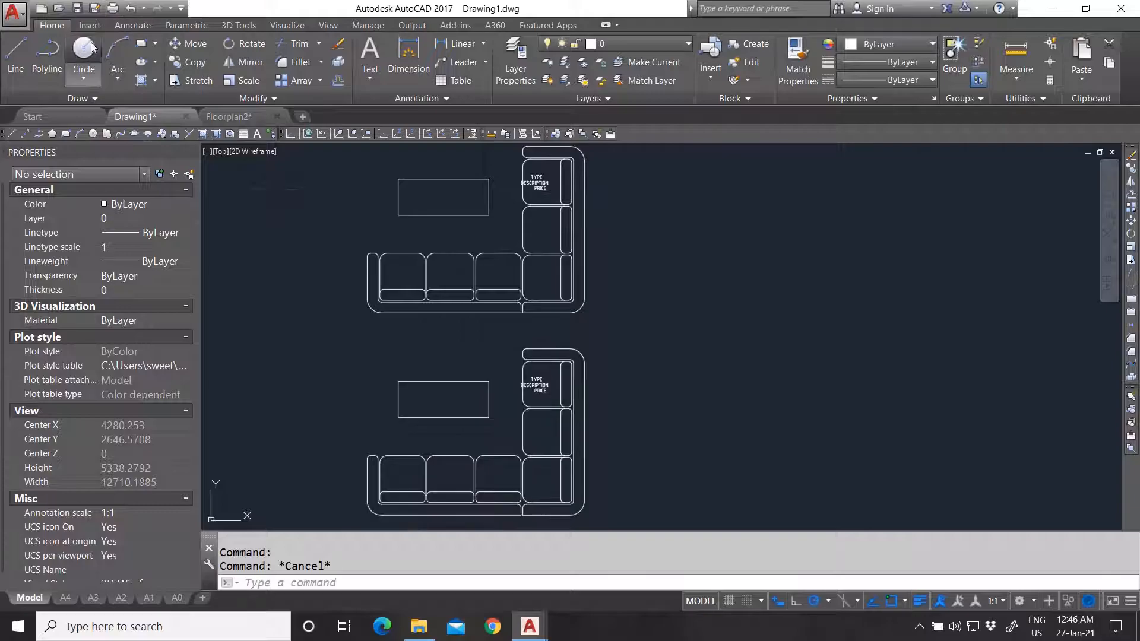
pyautogui.click(84, 56)
pyautogui.click(451, 457)
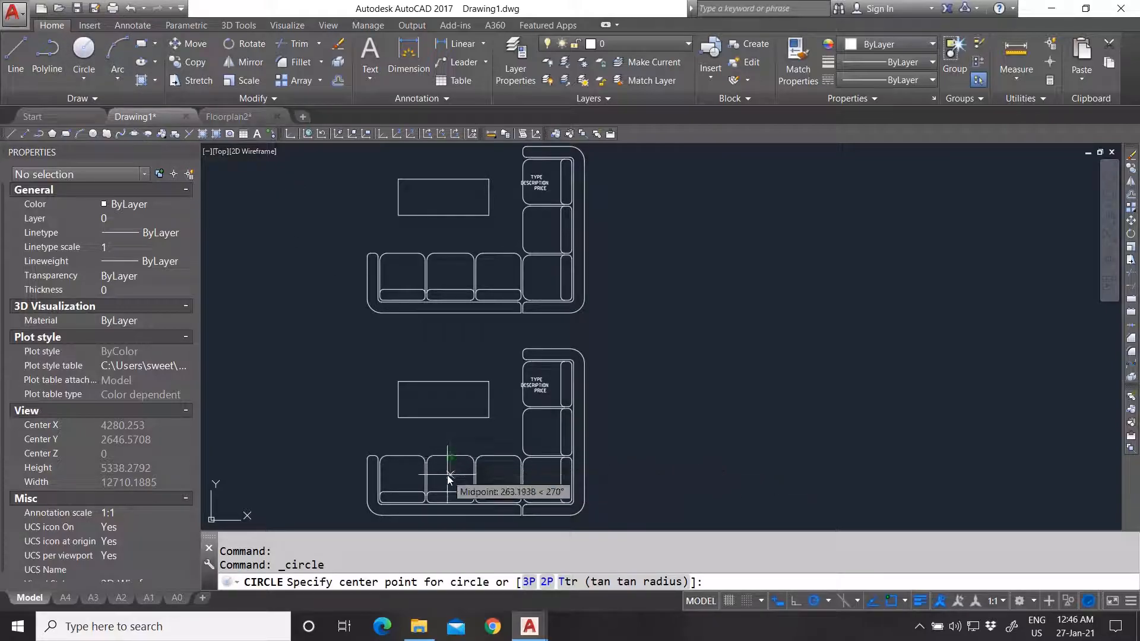
pyautogui.click(462, 479)
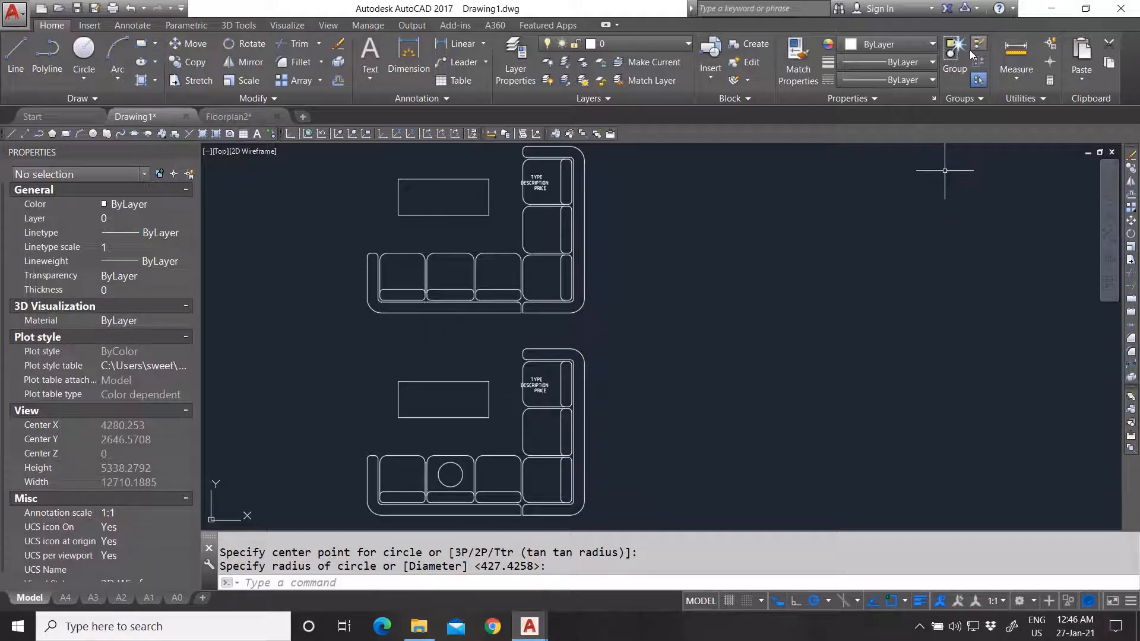
# Add the circle on the middle seat to the lower sofa group with Group Edit
pyautogui.click(476, 458)
pyautogui.click(979, 62)
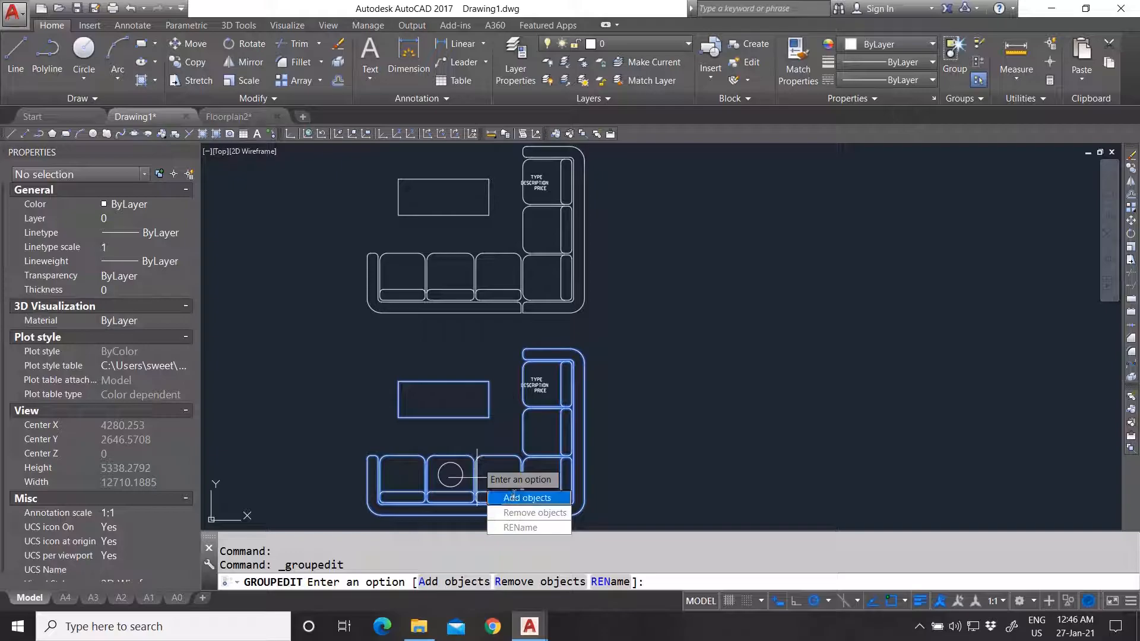
pyautogui.click(513, 496)
pyautogui.click(462, 474)
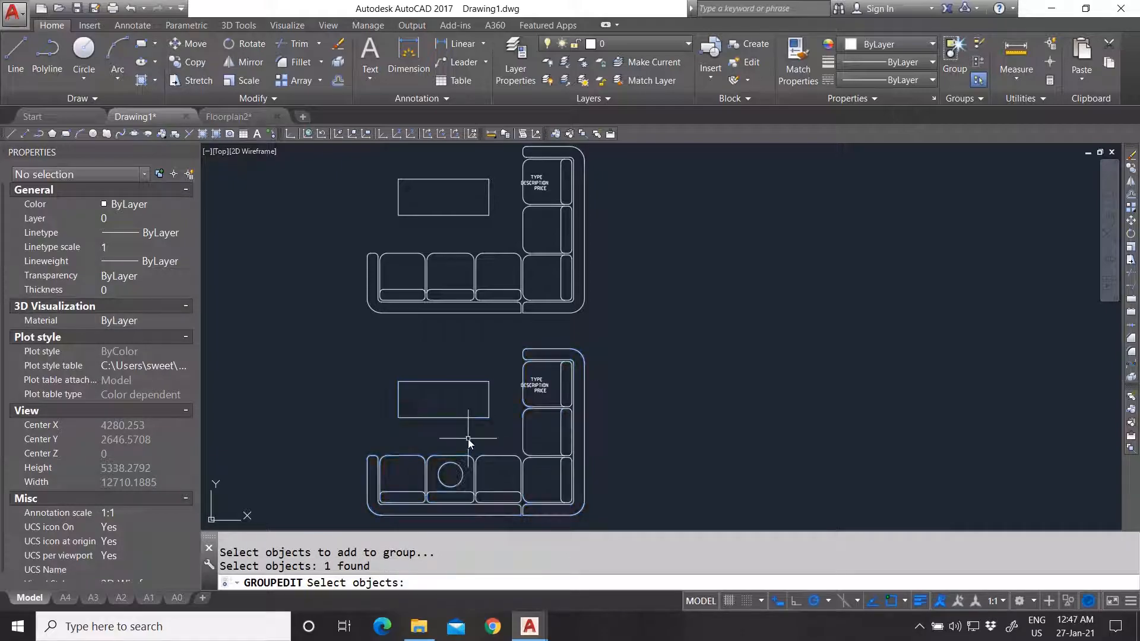
pyautogui.press('Return')
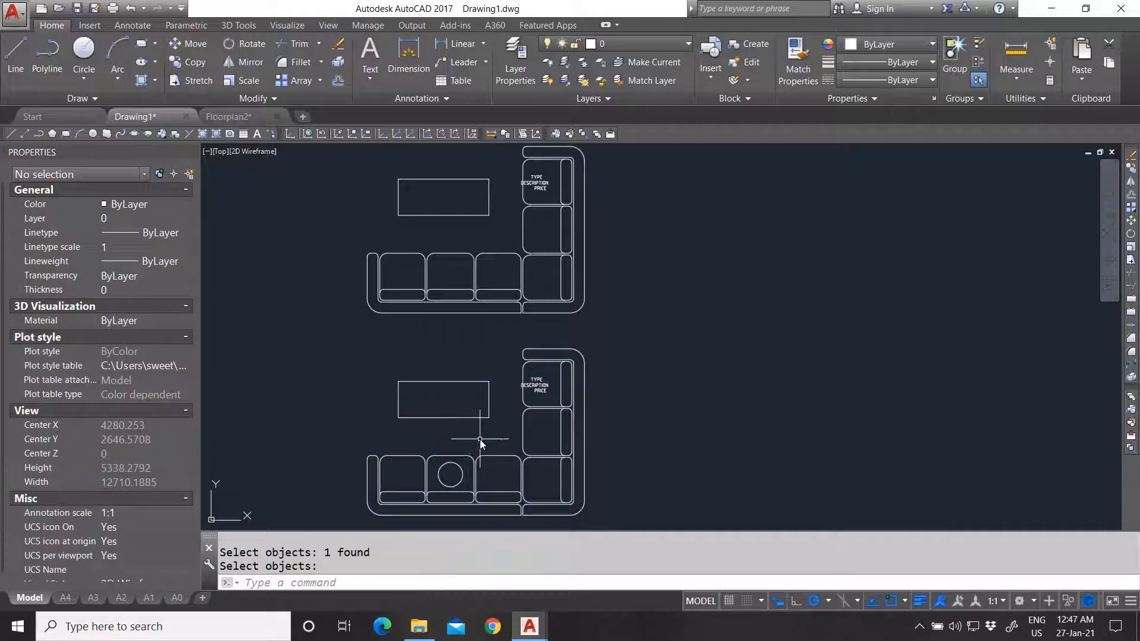
pyautogui.press('Return')
# Select the lower and upper sofa groups in turn to check which objects belong to each, and clear the selection
pyautogui.click(546, 408)
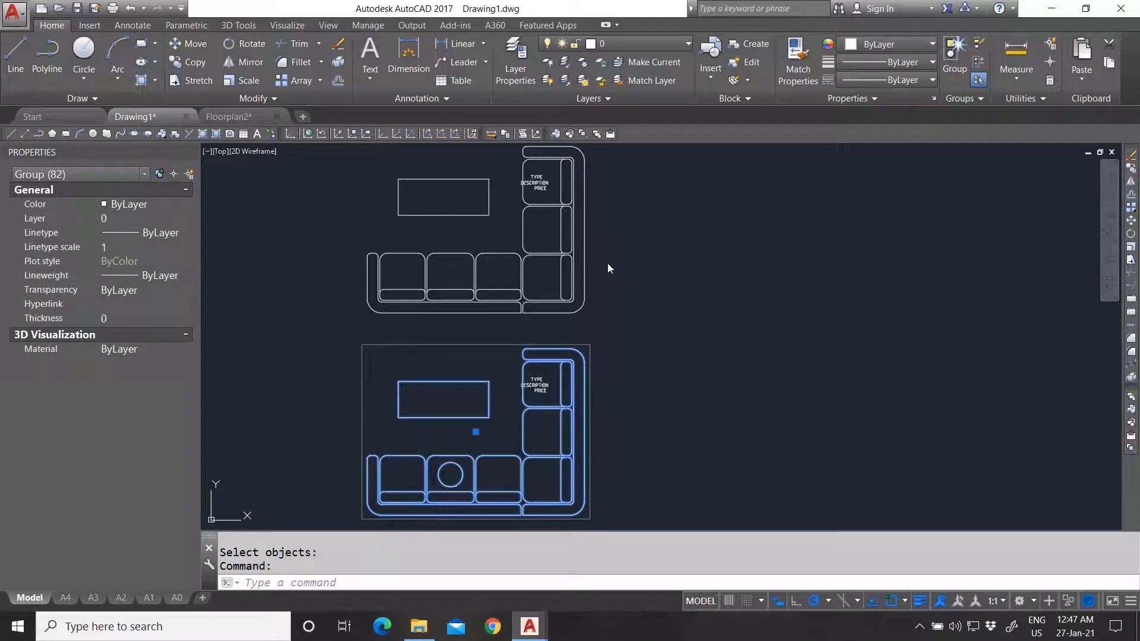
pyautogui.press('Escape')
pyautogui.click(485, 255)
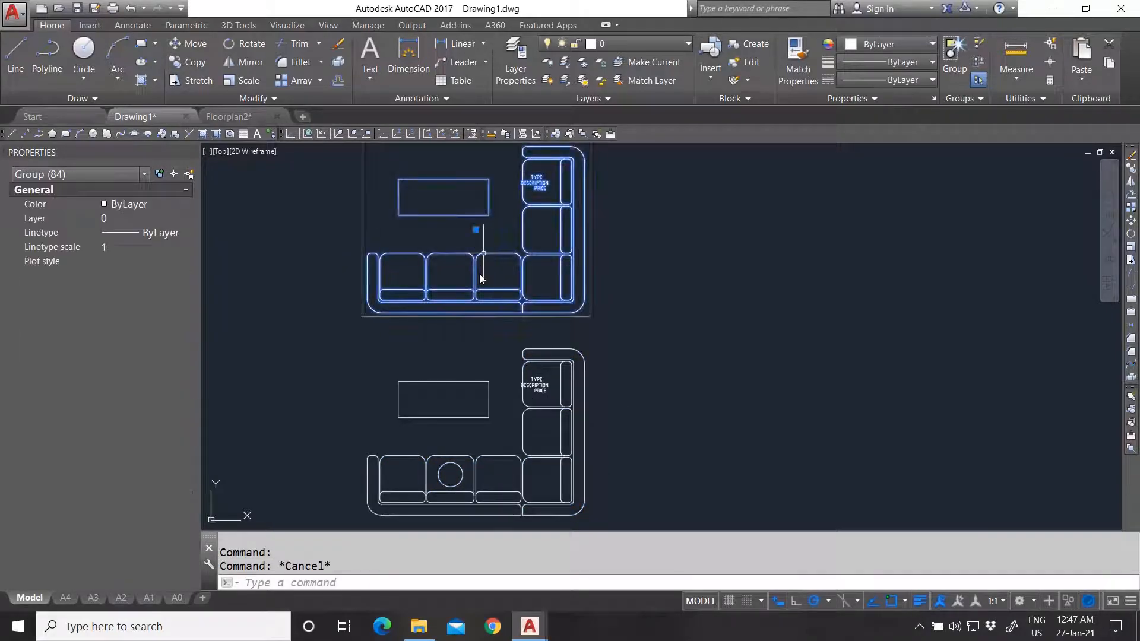
pyautogui.press('Escape')
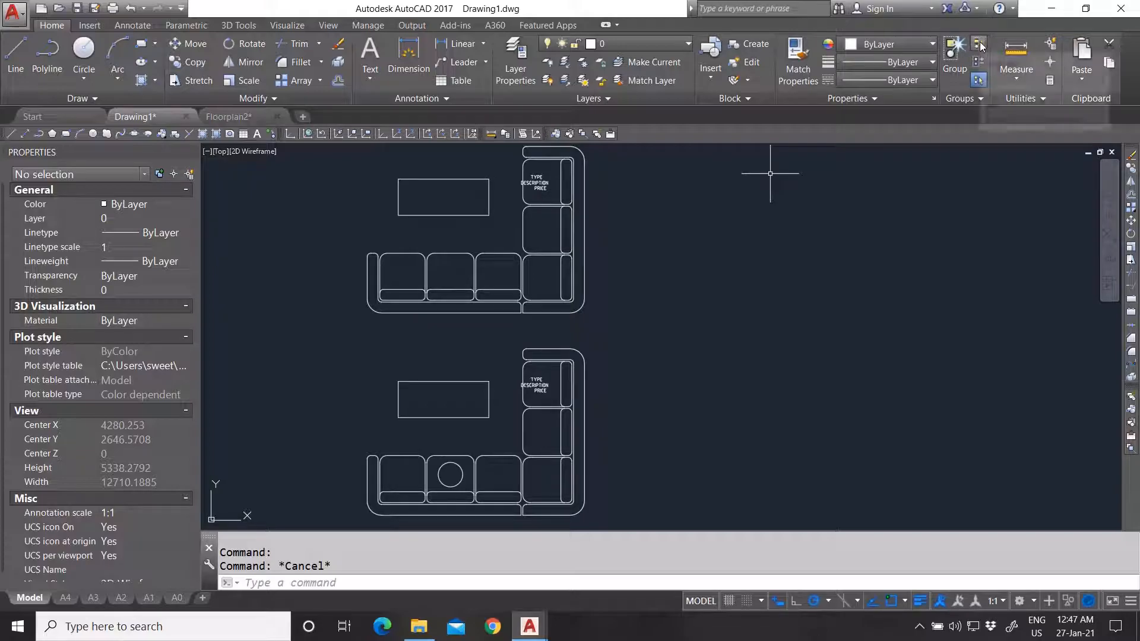
# Ungroup the upper sofa set and select one of its seat lines to check that it is separate
pyautogui.click(581, 309)
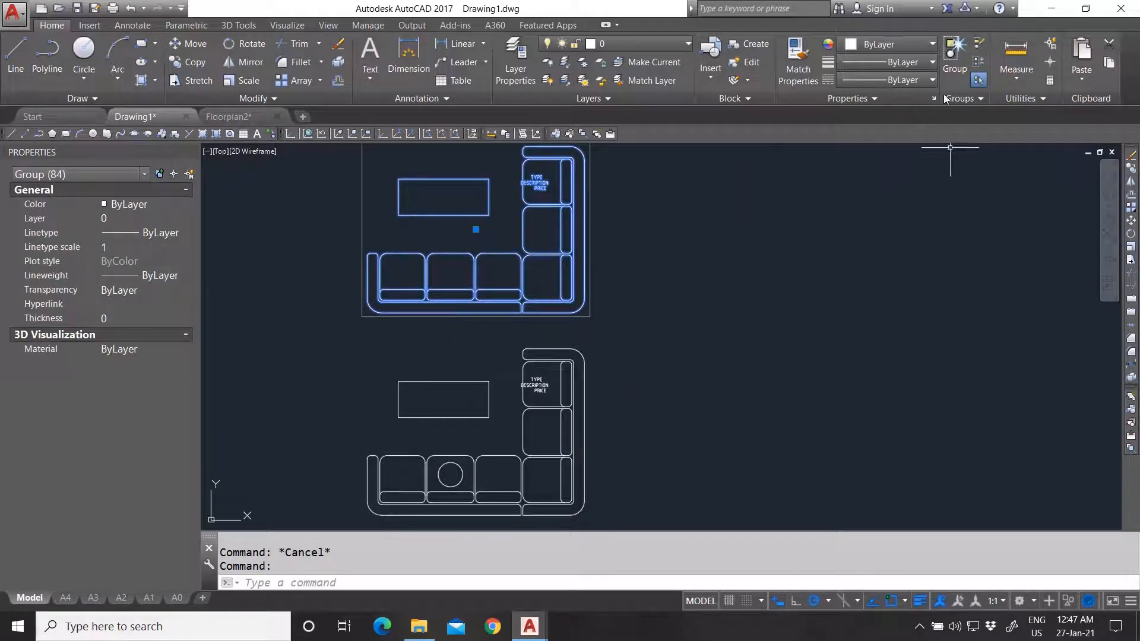
pyautogui.click(978, 48)
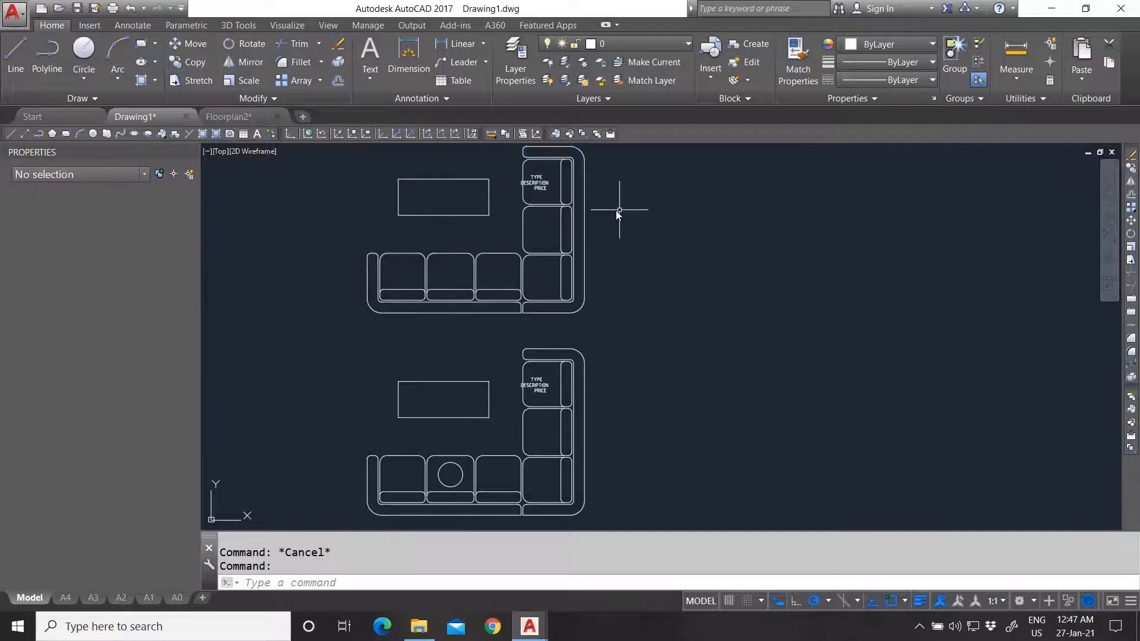
pyautogui.click(563, 225)
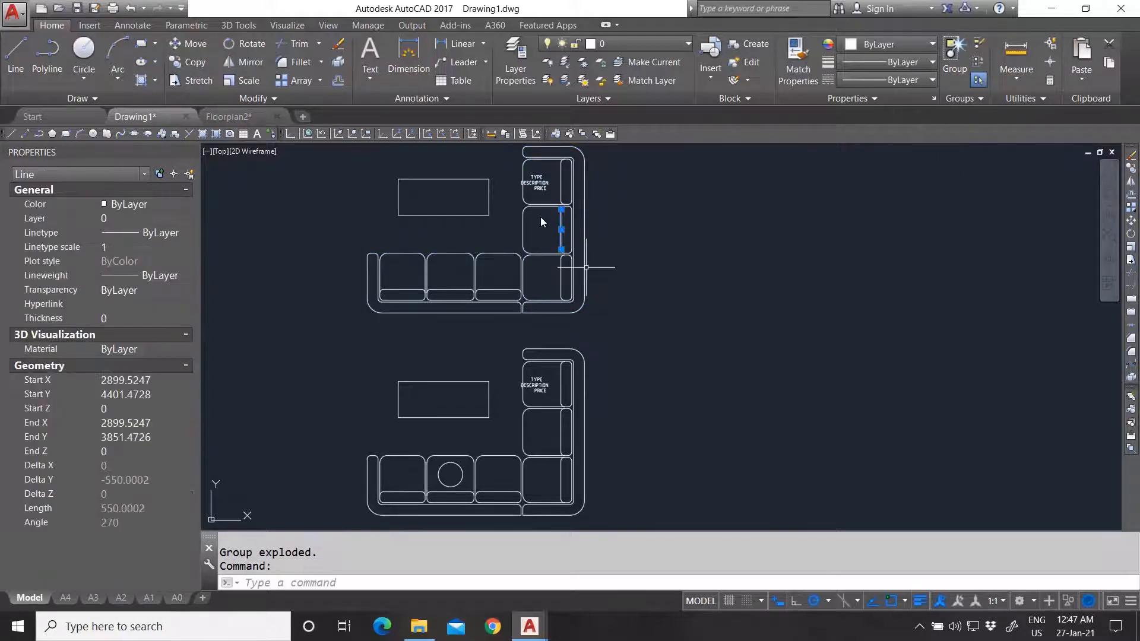
pyautogui.press('Escape')
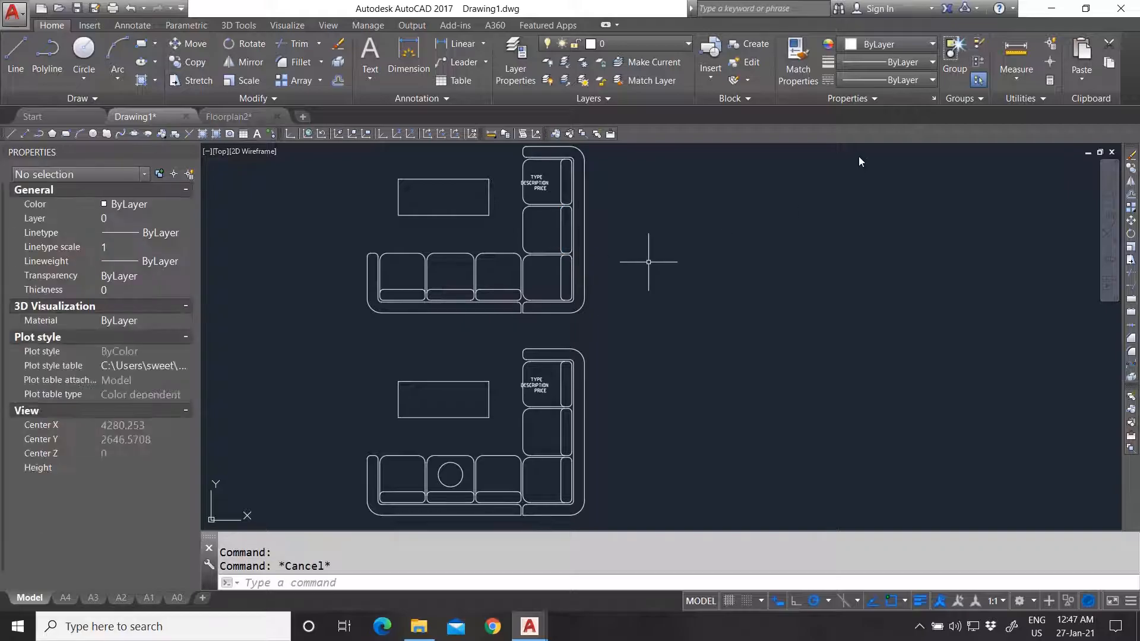
# Start and cancel Group Edit, select the lower sofa group to check group selection, and clear the selection
pyautogui.click(979, 64)
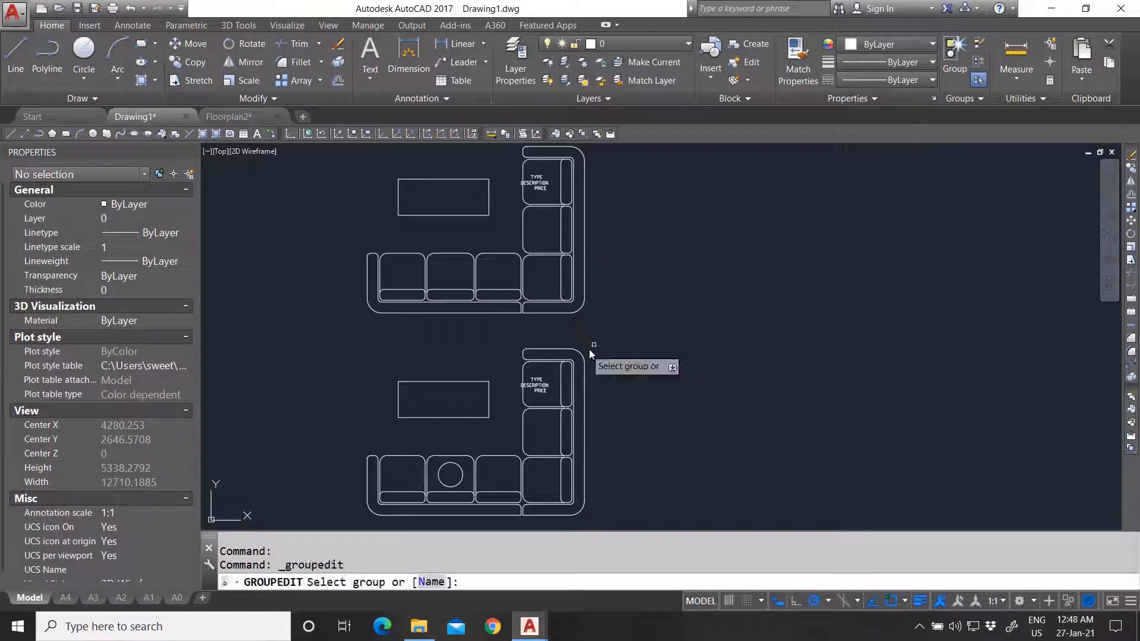
pyautogui.press('Escape')
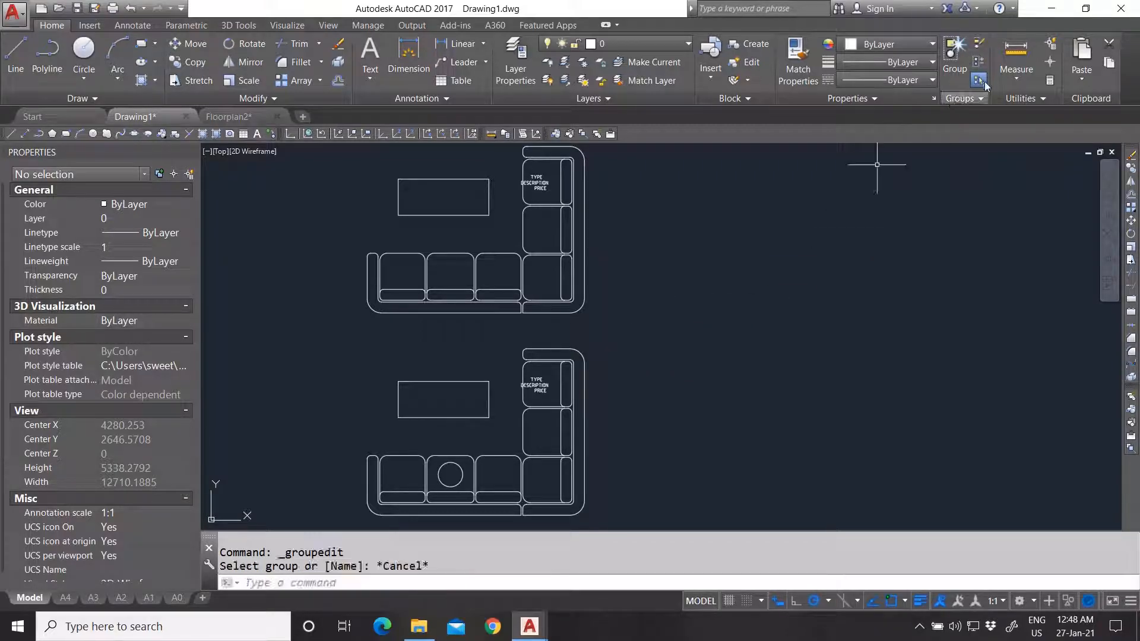
pyautogui.click(571, 356)
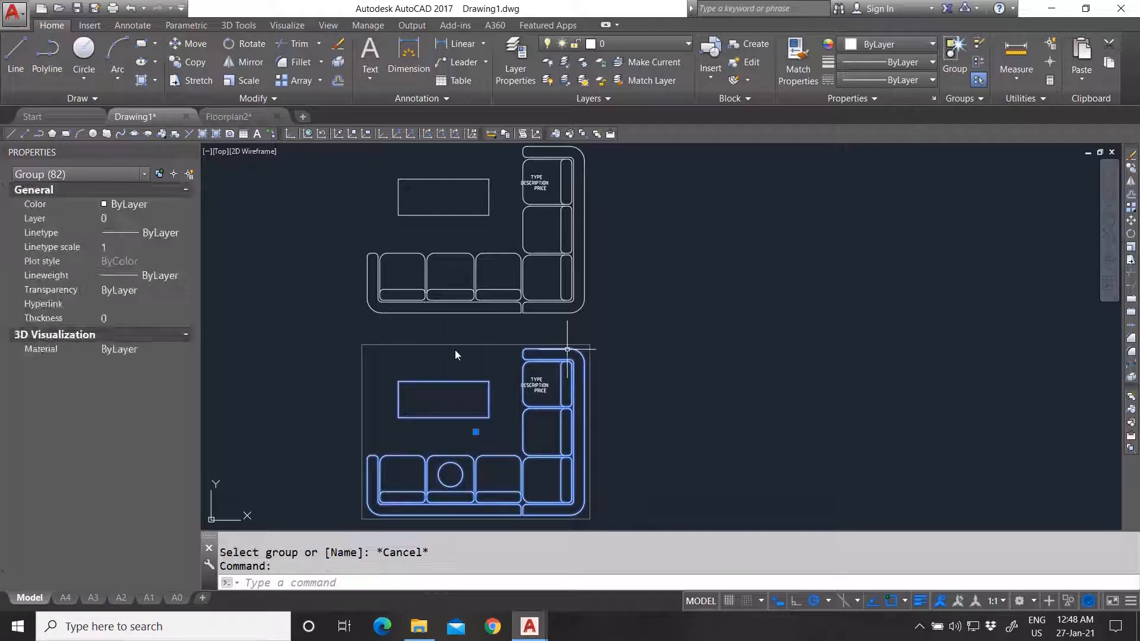
pyautogui.click(977, 80)
pyautogui.press('Escape')
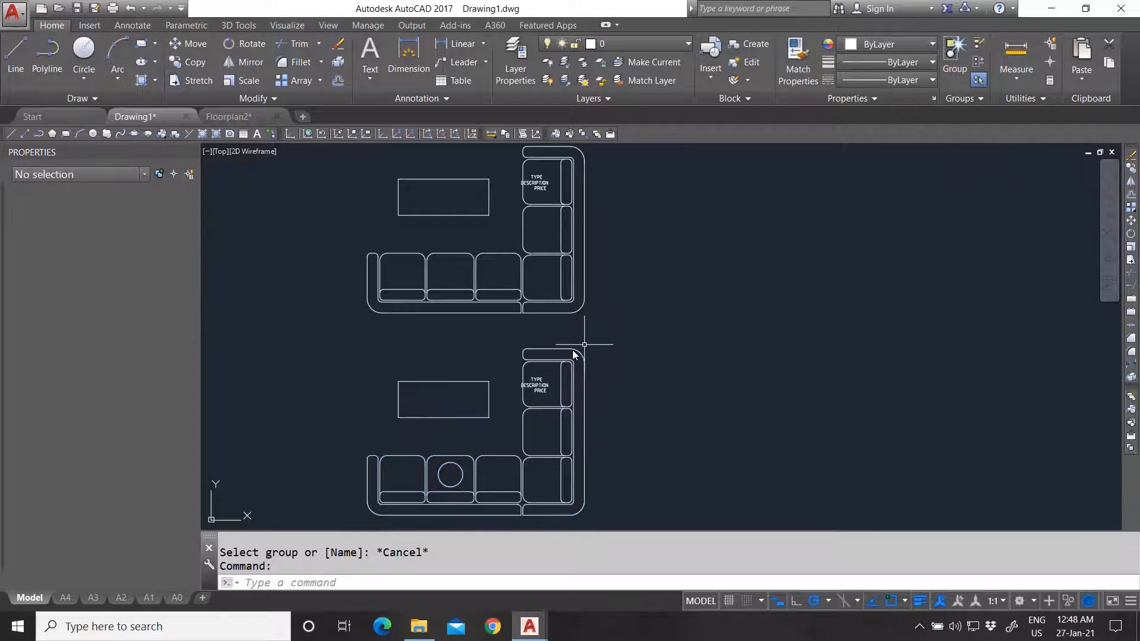
# Turn group selection off and select individual outlines of the lower sofa set, clearing the selection each time
pyautogui.click(563, 355)
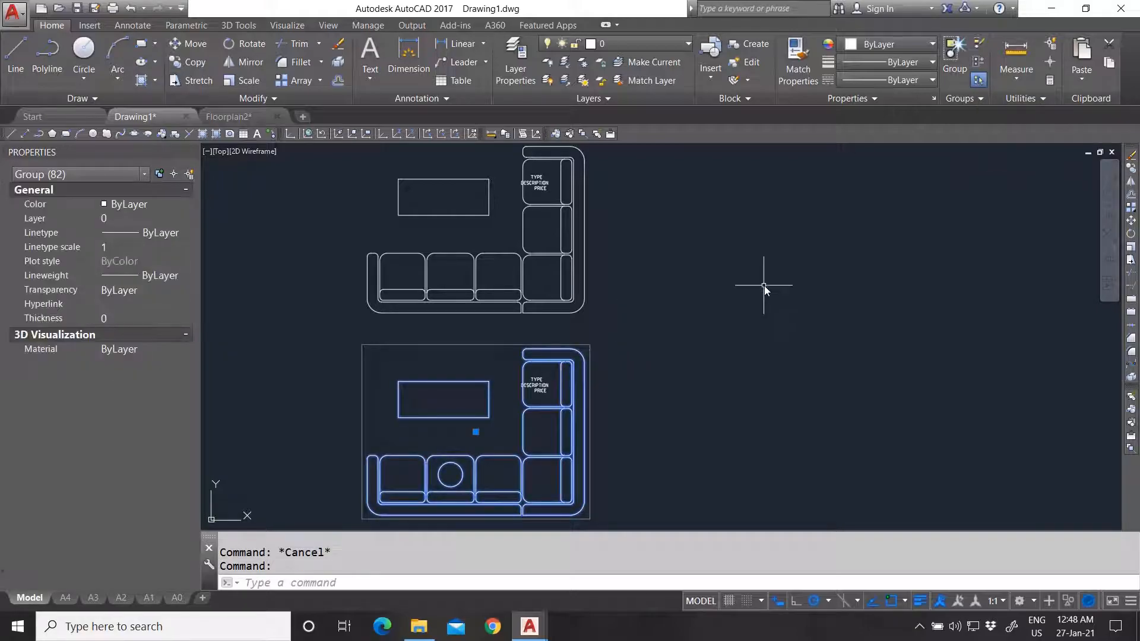
pyautogui.hotkey('ctrl', 'shift', 'a')
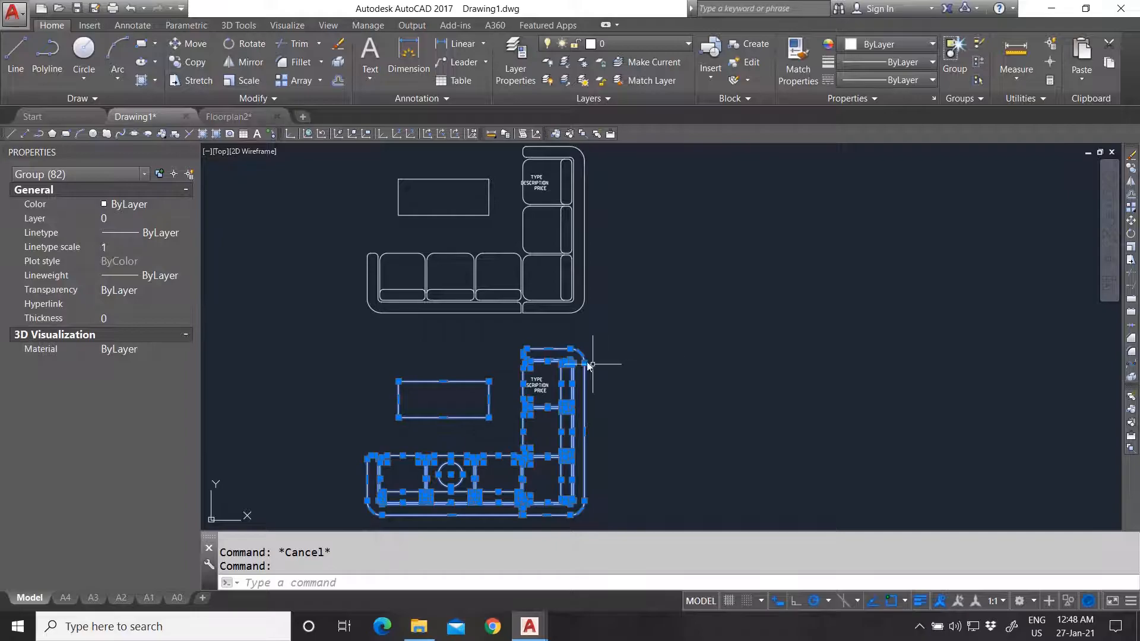
pyautogui.press('Escape')
pyautogui.click(549, 350)
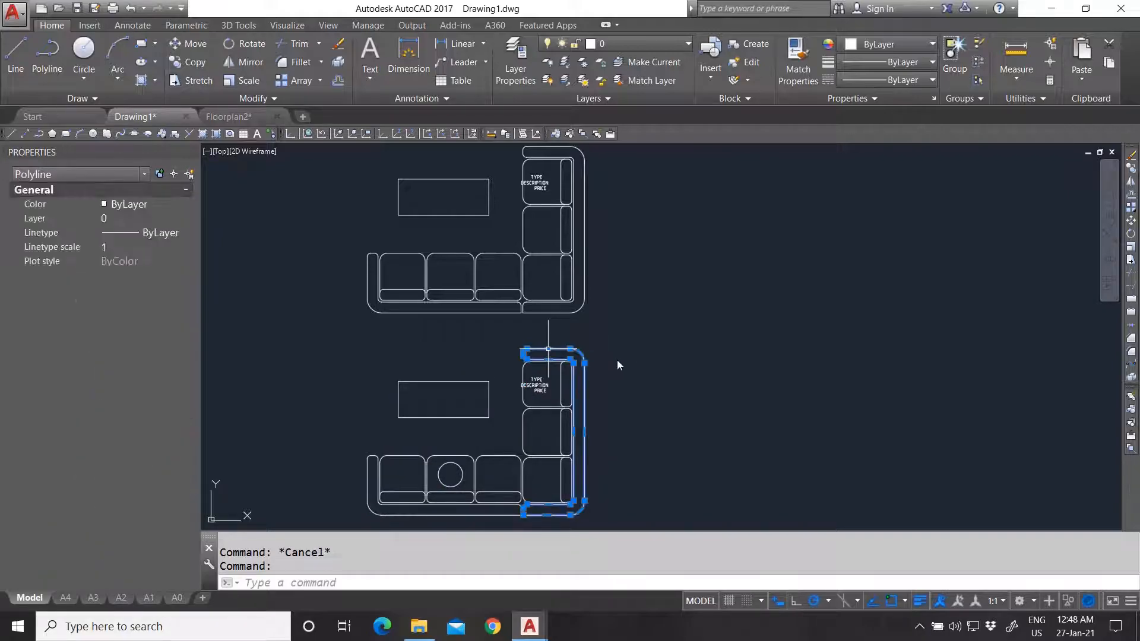
pyautogui.press('Escape')
pyautogui.click(525, 371)
pyautogui.press('Escape')
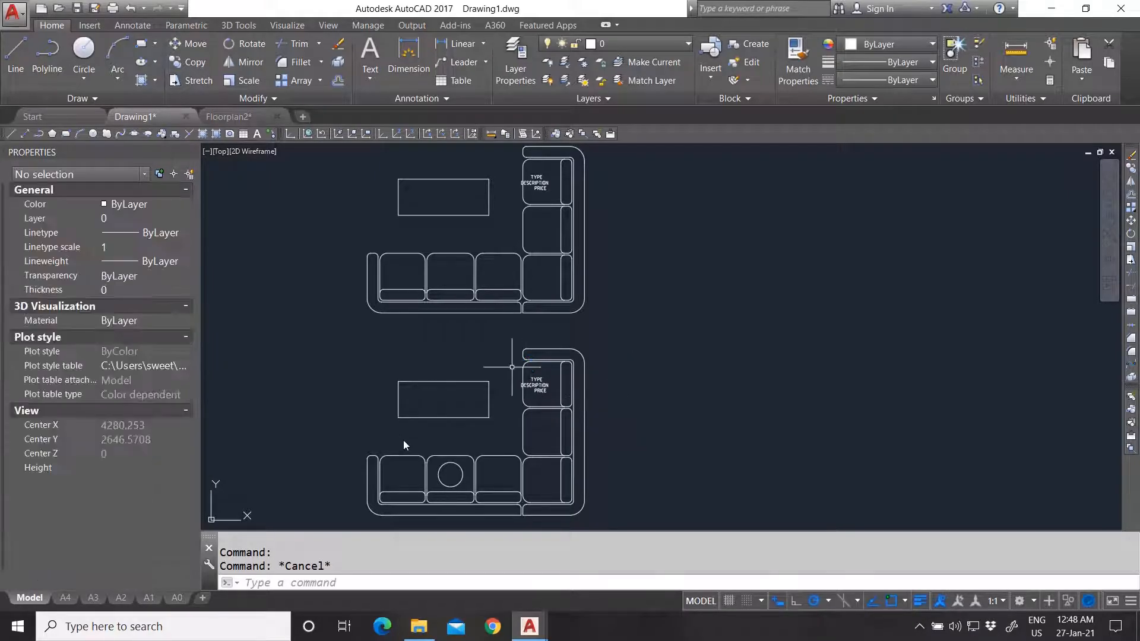
pyautogui.click(584, 357)
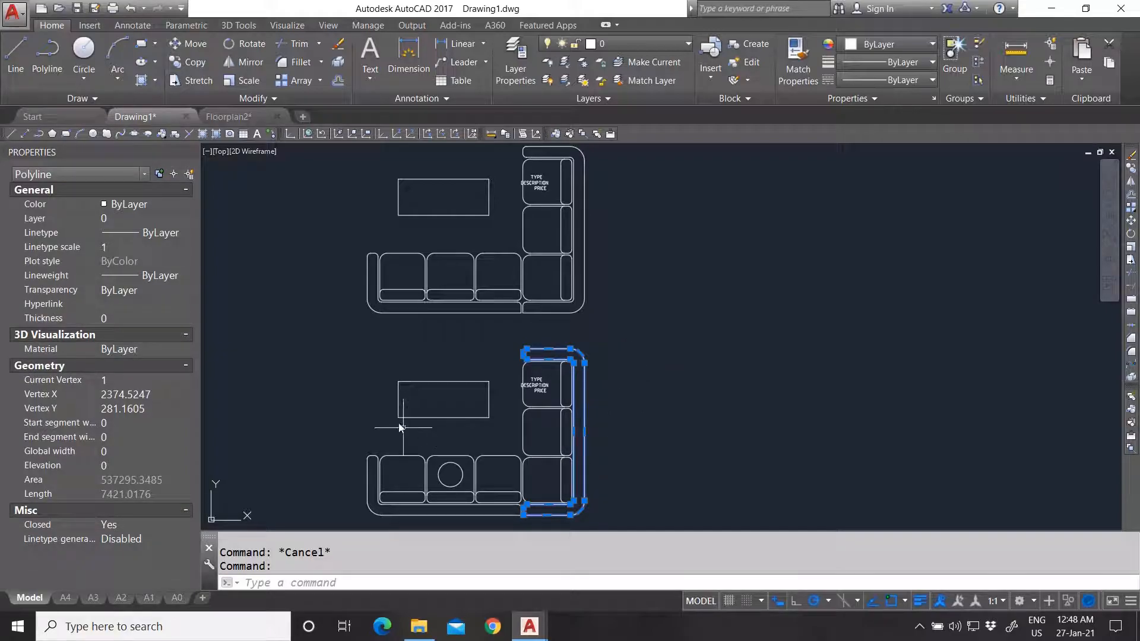
pyautogui.press('Escape')
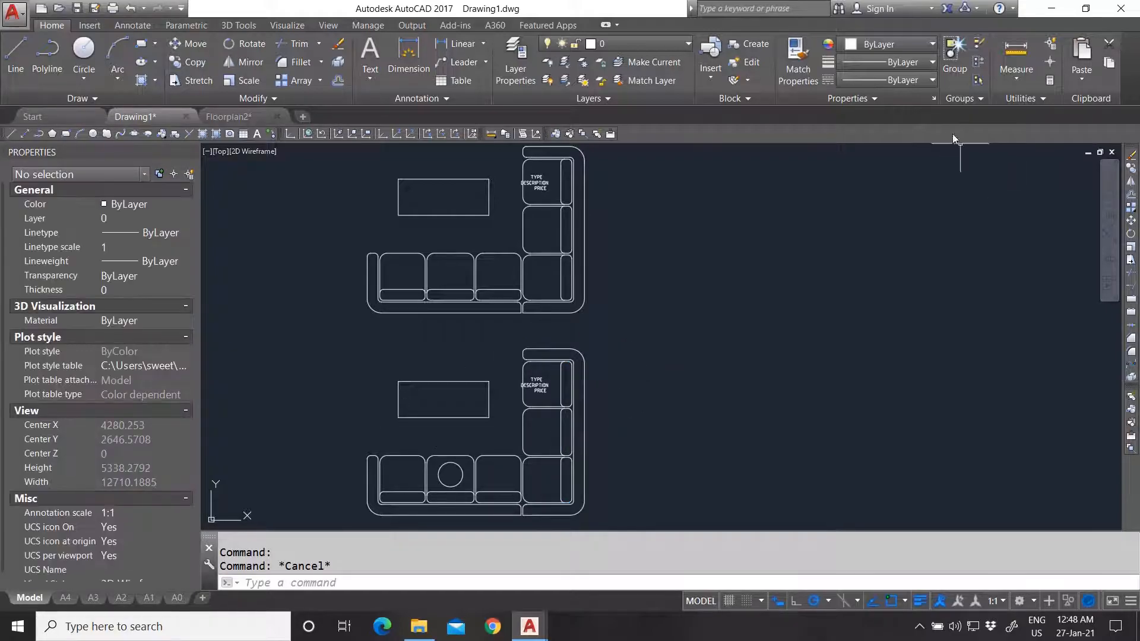
# Turn group selection back on, select the lower sofa as a whole group, and clear the selection
pyautogui.click(978, 79)
pyautogui.click(580, 350)
pyautogui.click(567, 365)
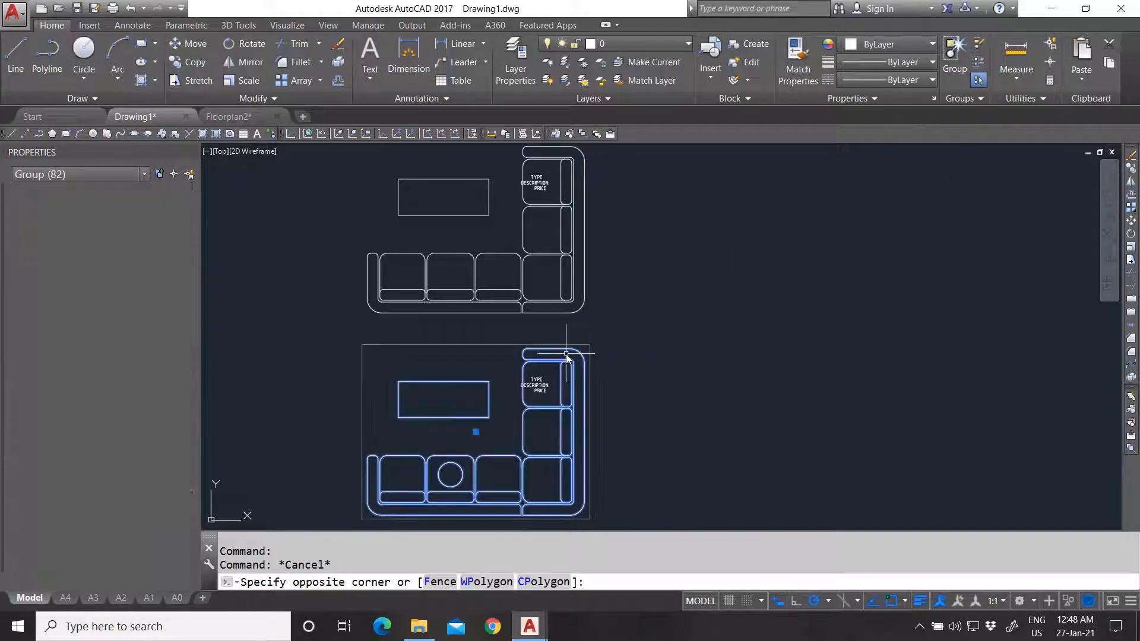
pyautogui.press('Escape')
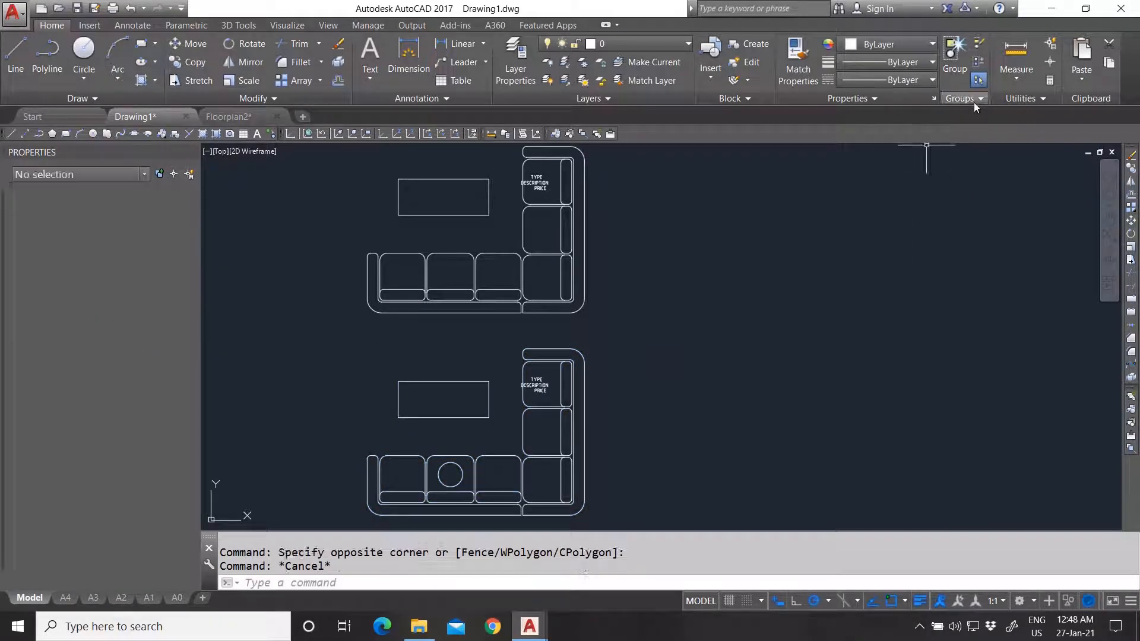
# Turn Group Bounding Box off and back on, selecting the lower sofa group each time to compare its grips
pyautogui.click(973, 102)
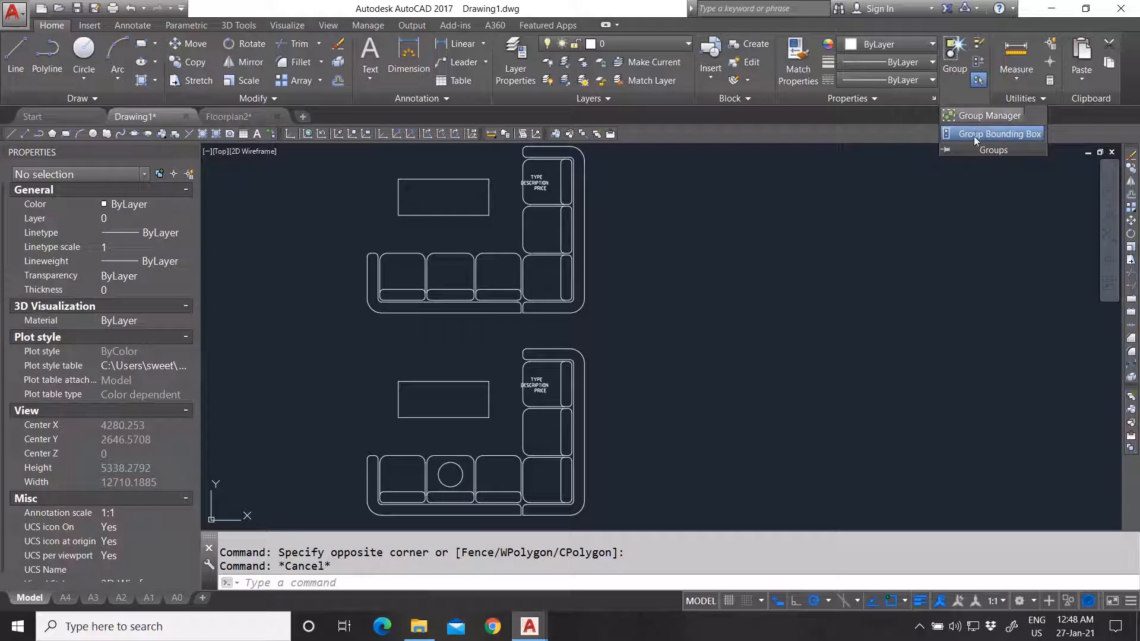
pyautogui.click(581, 351)
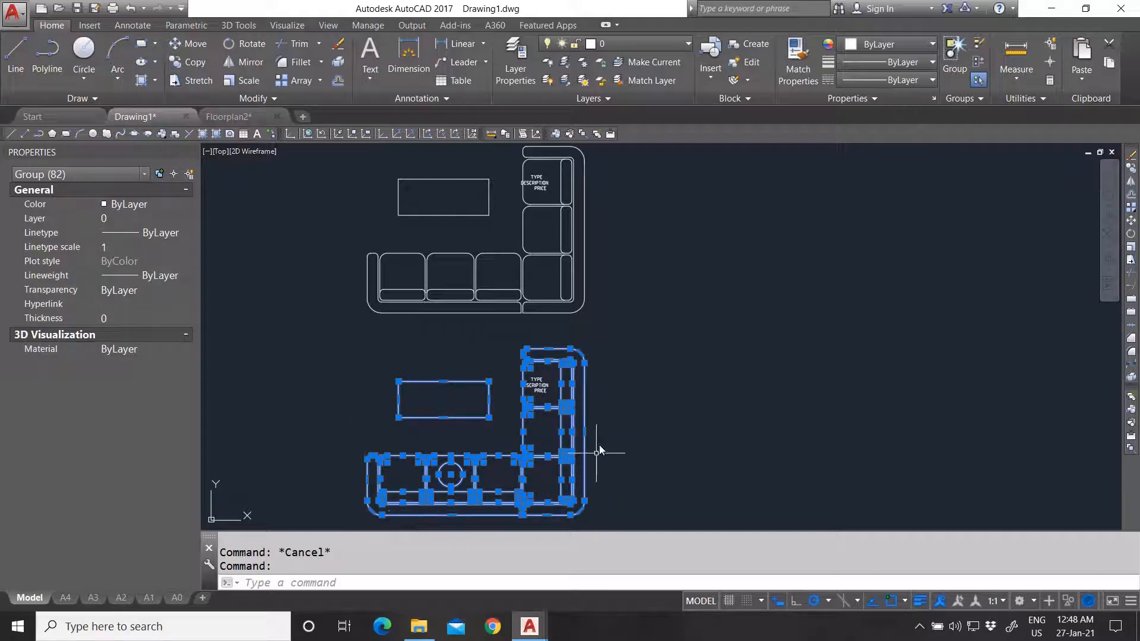
pyautogui.press('Escape')
pyautogui.click(973, 98)
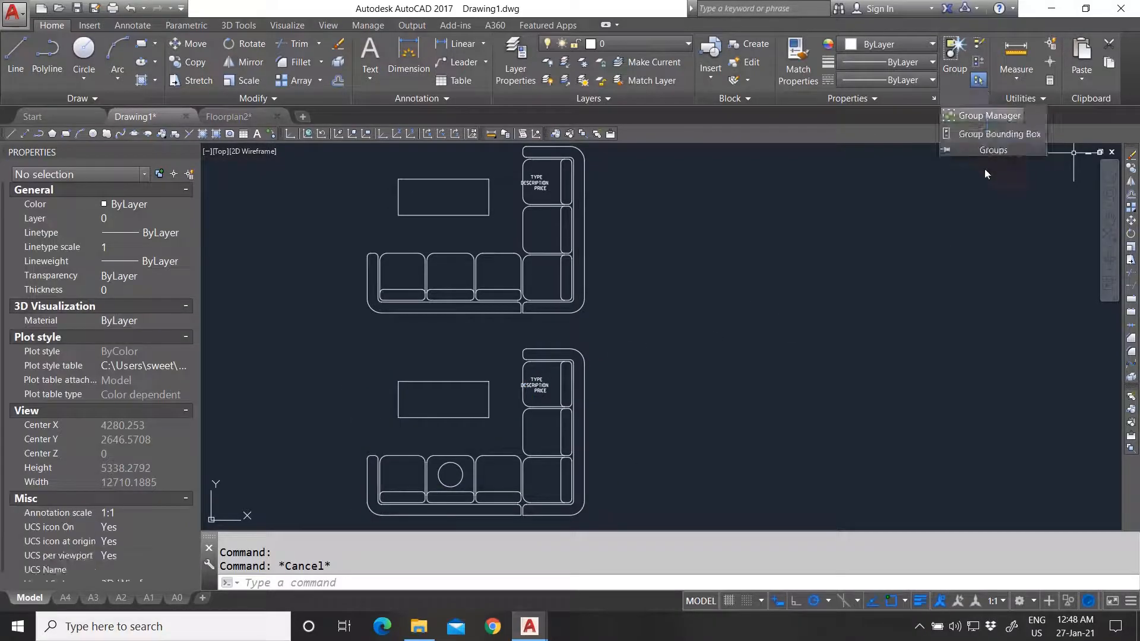
pyautogui.click(579, 353)
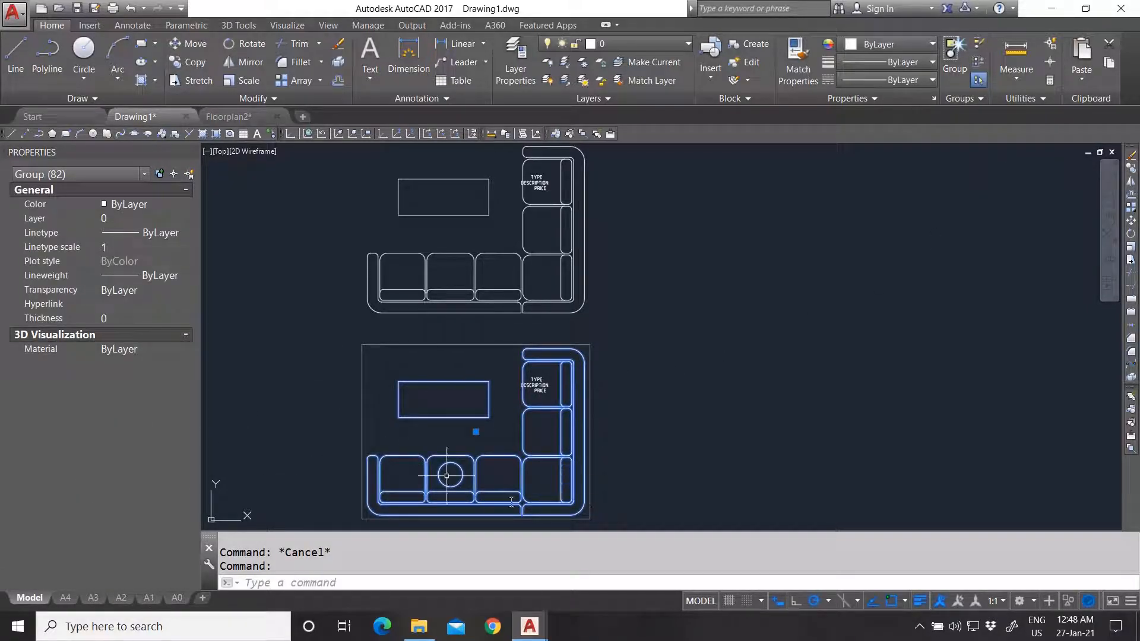
pyautogui.press('Escape')
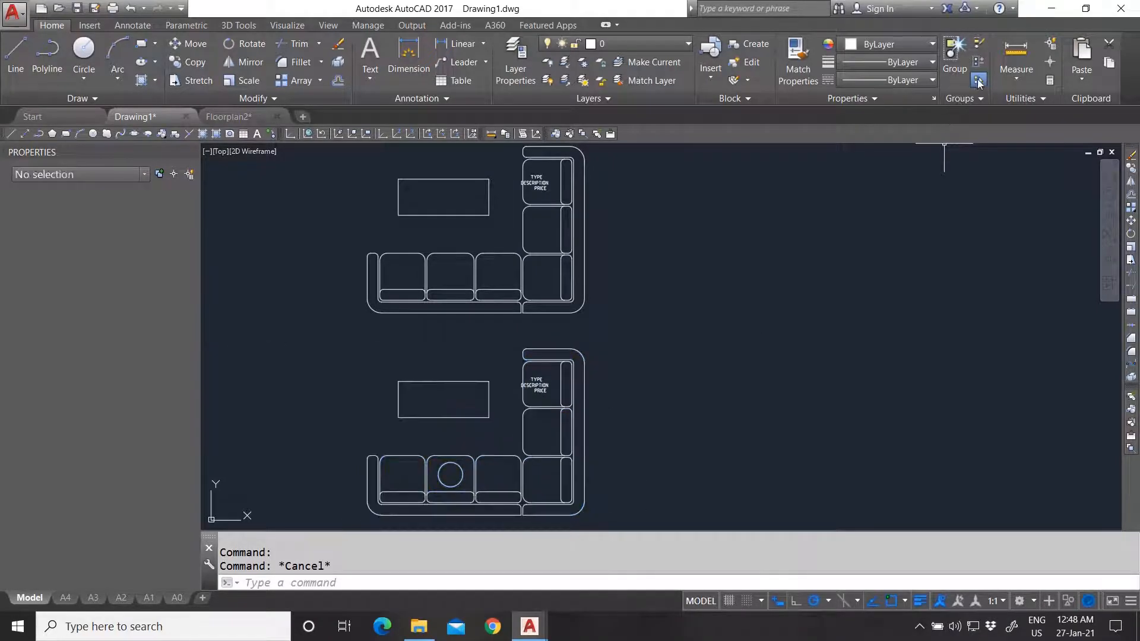
# Switch Group Bounding Box off, select the lower sofa group to show its individual grips, and clear the selection
pyautogui.click(978, 99)
pyautogui.click(978, 134)
pyautogui.click(570, 362)
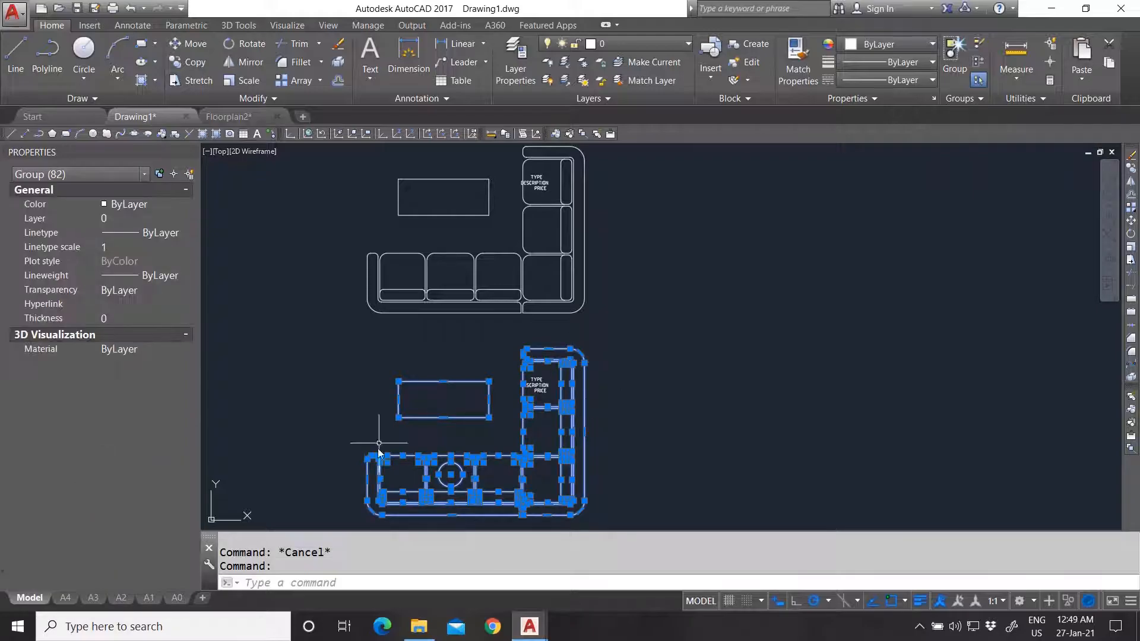
pyautogui.press('Escape')
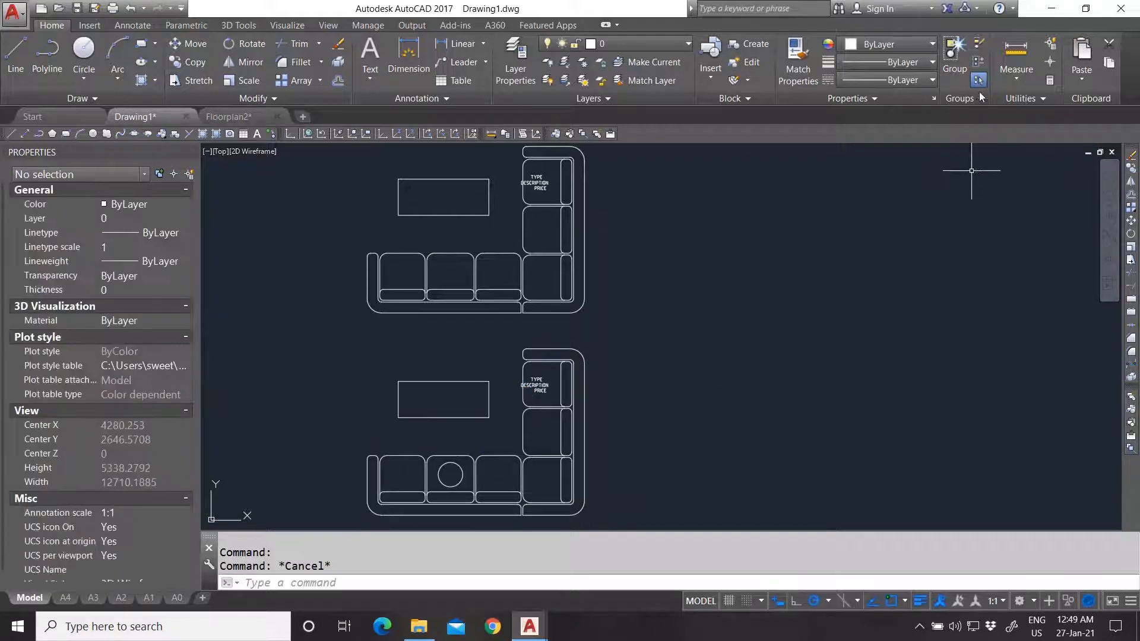
# Open Group Manager beside the drawing, select group *A8 to review its available options, and close the dialog
pyautogui.click(977, 98)
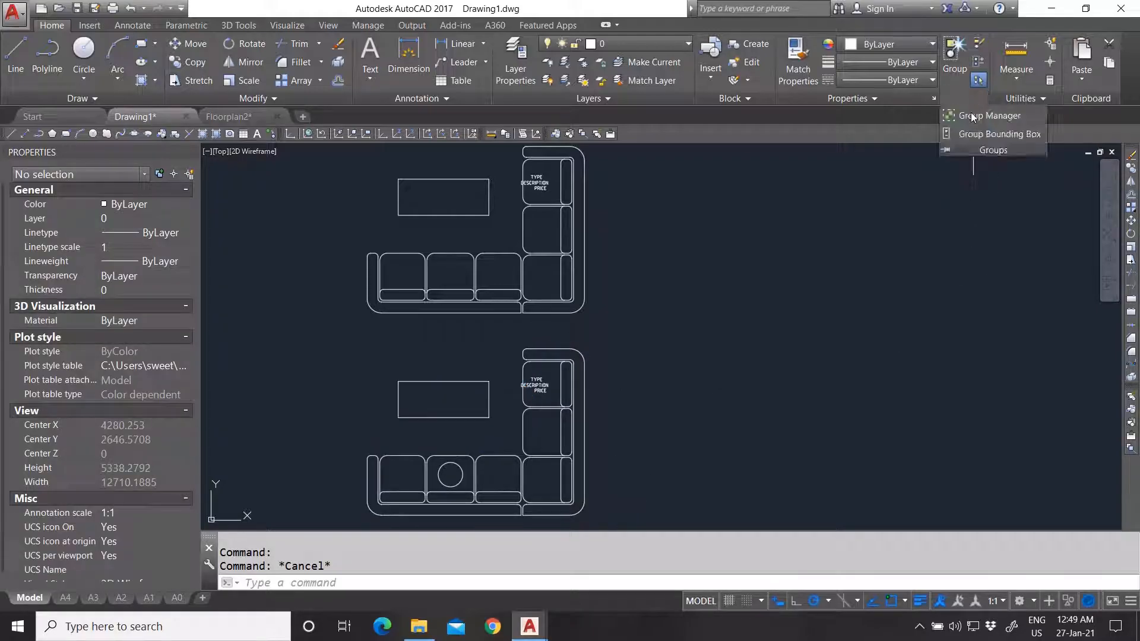
pyautogui.click(986, 115)
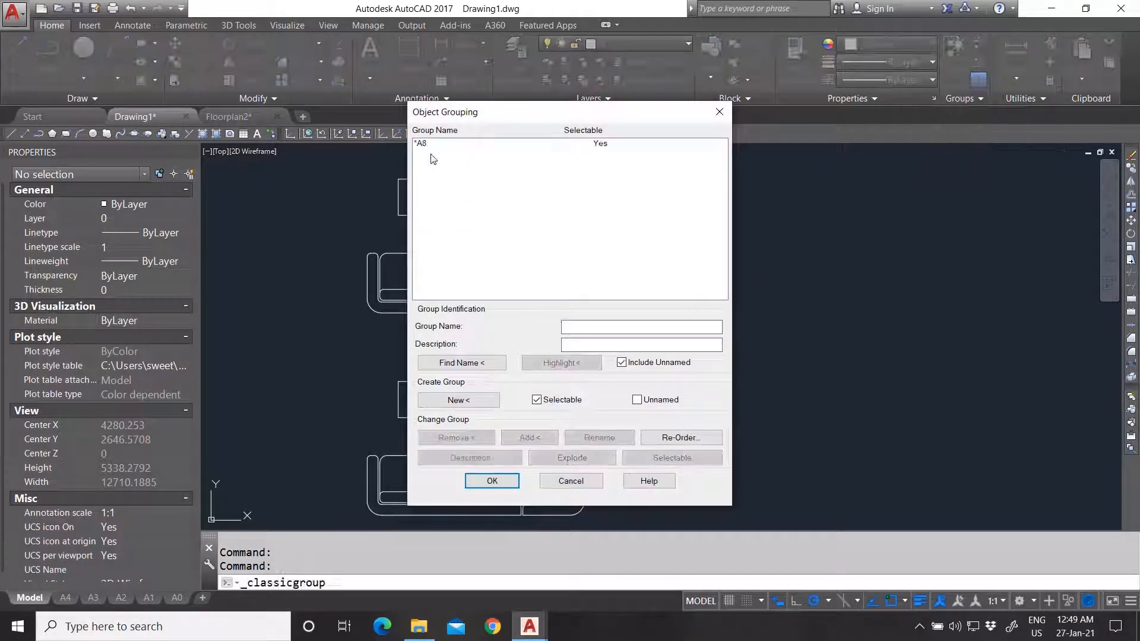
pyautogui.moveTo(439, 118)
pyautogui.mouseDown()
pyautogui.moveTo(662, 84)
pyautogui.moveTo(666, 135)
pyautogui.mouseUp()
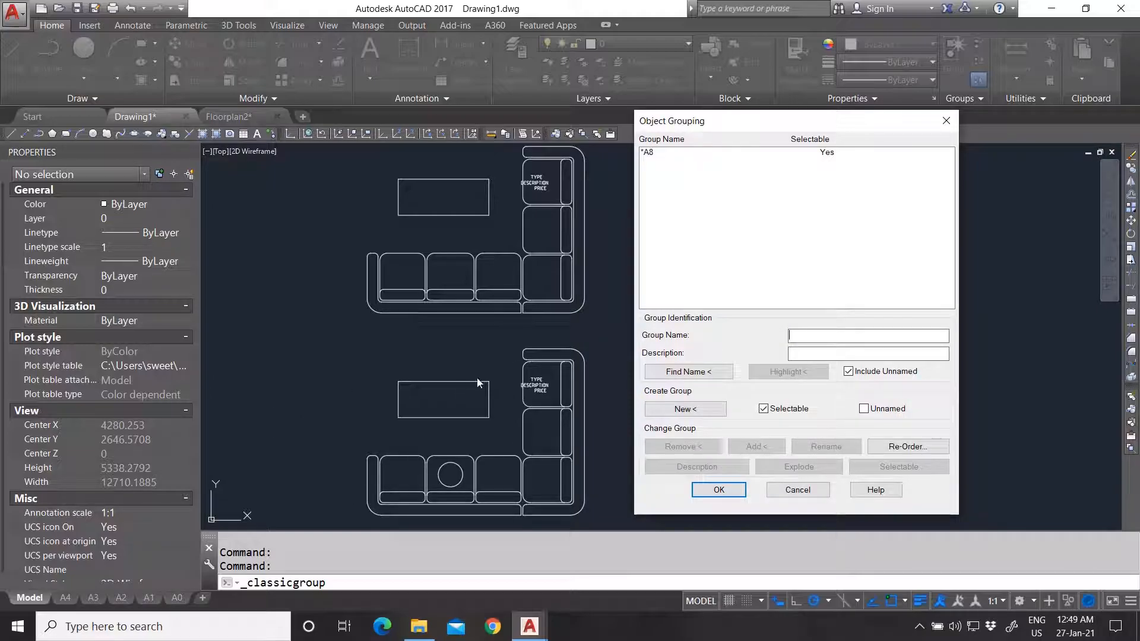
pyautogui.click(672, 153)
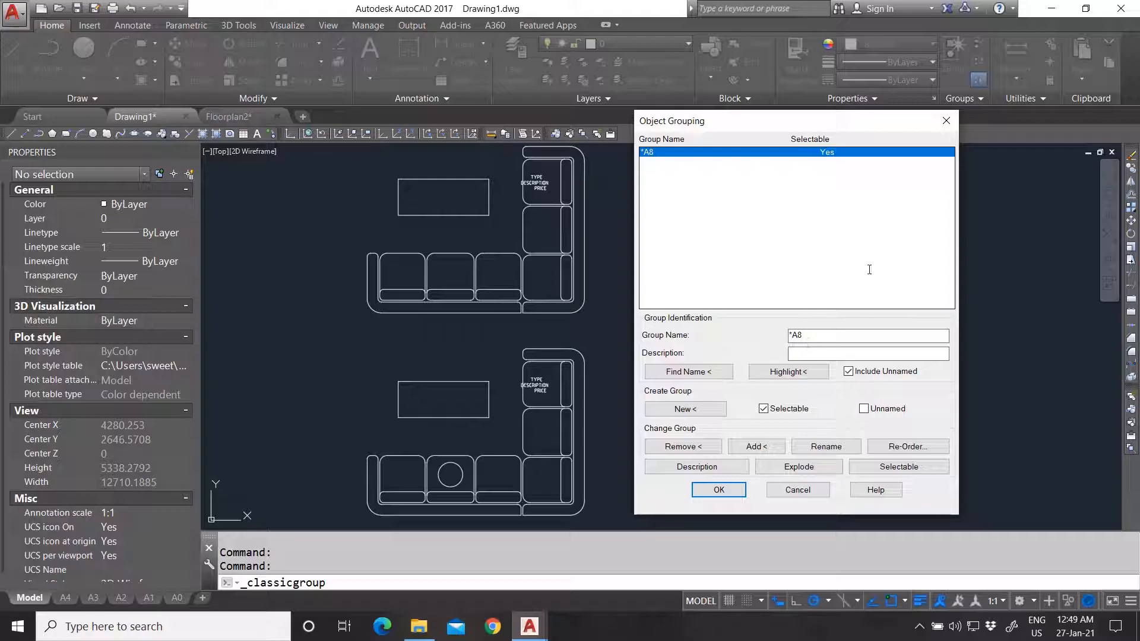
pyautogui.click(946, 120)
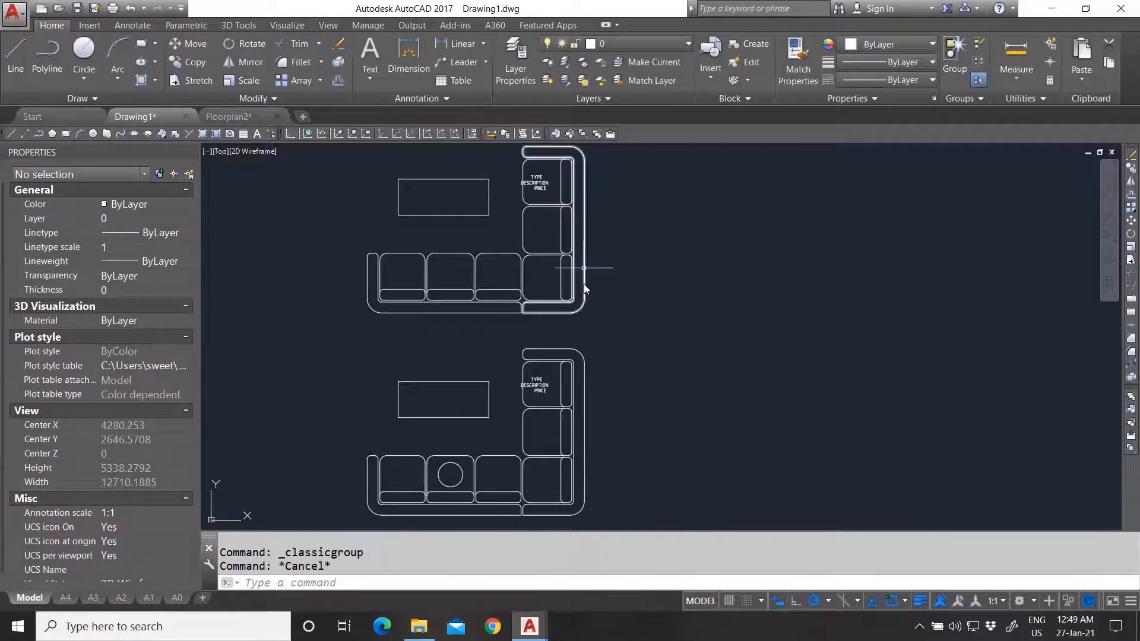
# Group the entire upper sofa set including its table and attribute tags, and pick its seats to check the group
pyautogui.scroll(-3, 583, 284)
pyautogui.scroll(1, 578, 315)
pyautogui.click(594, 337)
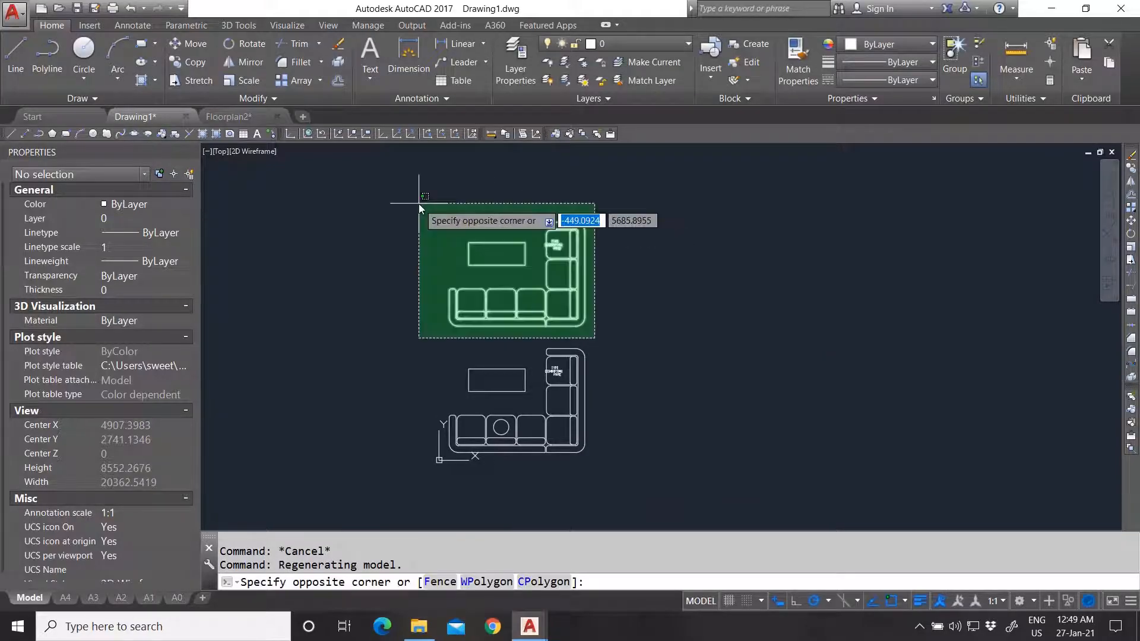
pyautogui.click(419, 205)
pyautogui.press('Escape')
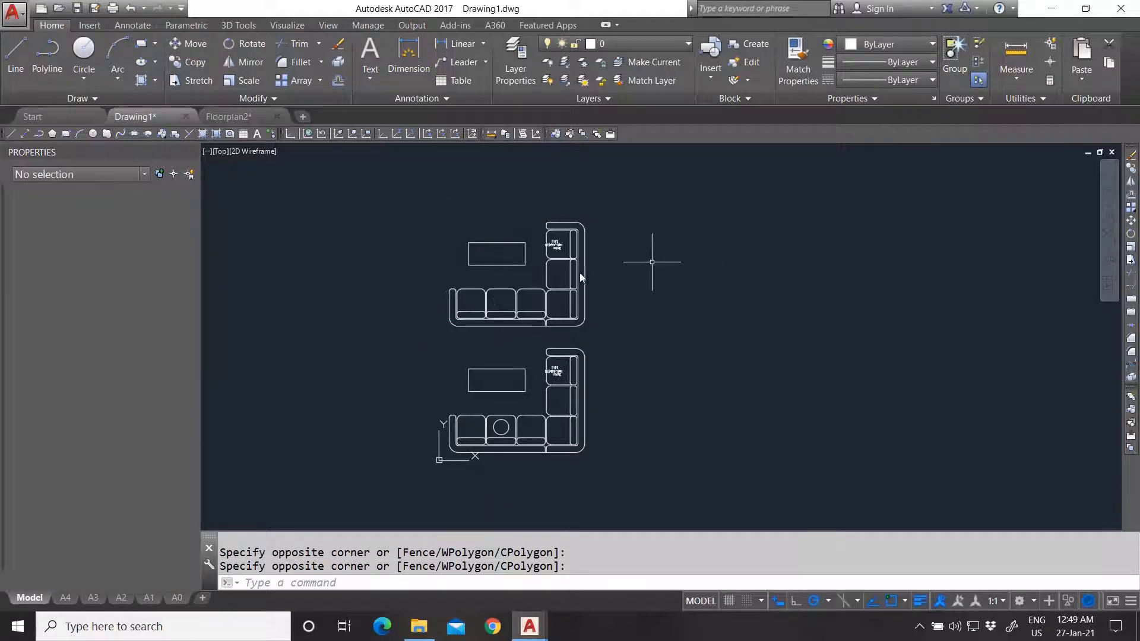
pyautogui.click(557, 269)
pyautogui.press('Escape')
pyautogui.click(563, 291)
pyautogui.press('Escape')
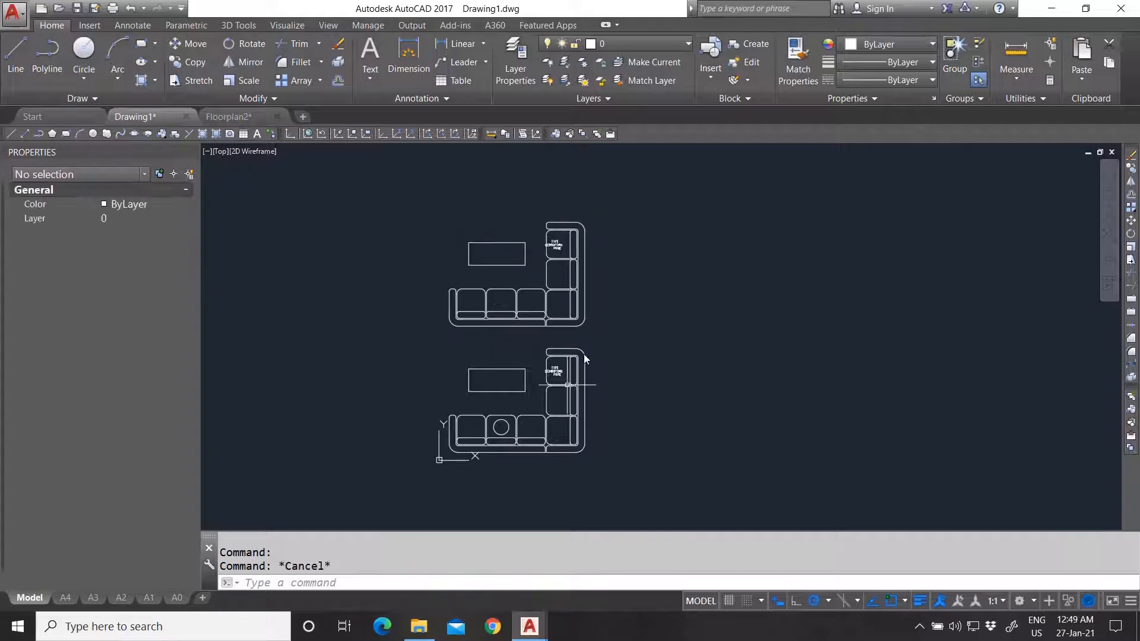
# Copy the upper sofa group once to the empty area on its right side
pyautogui.moveTo(644, 312); pyautogui.dragTo(648, 305)
pyautogui.write('co')
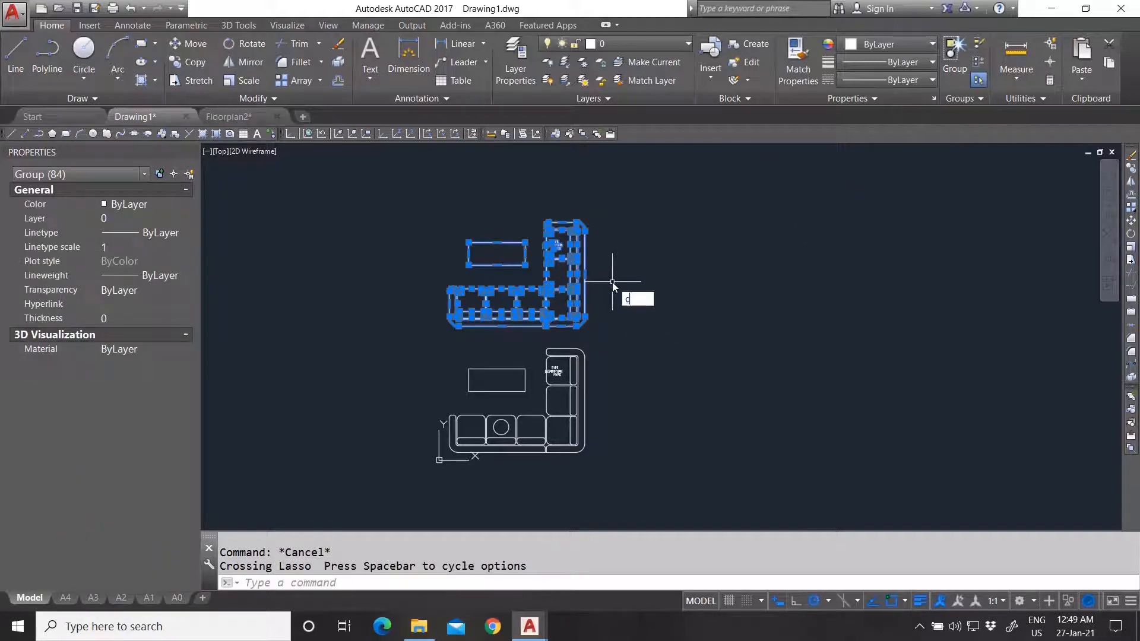
pyautogui.press('space')
pyautogui.click(571, 280)
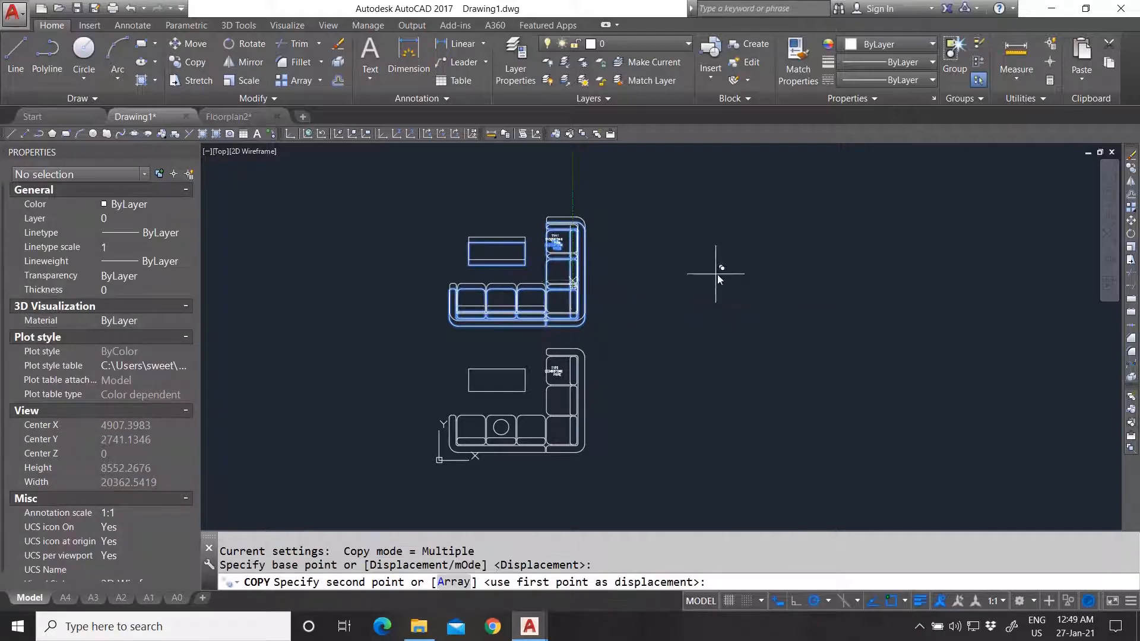
pyautogui.click(749, 286)
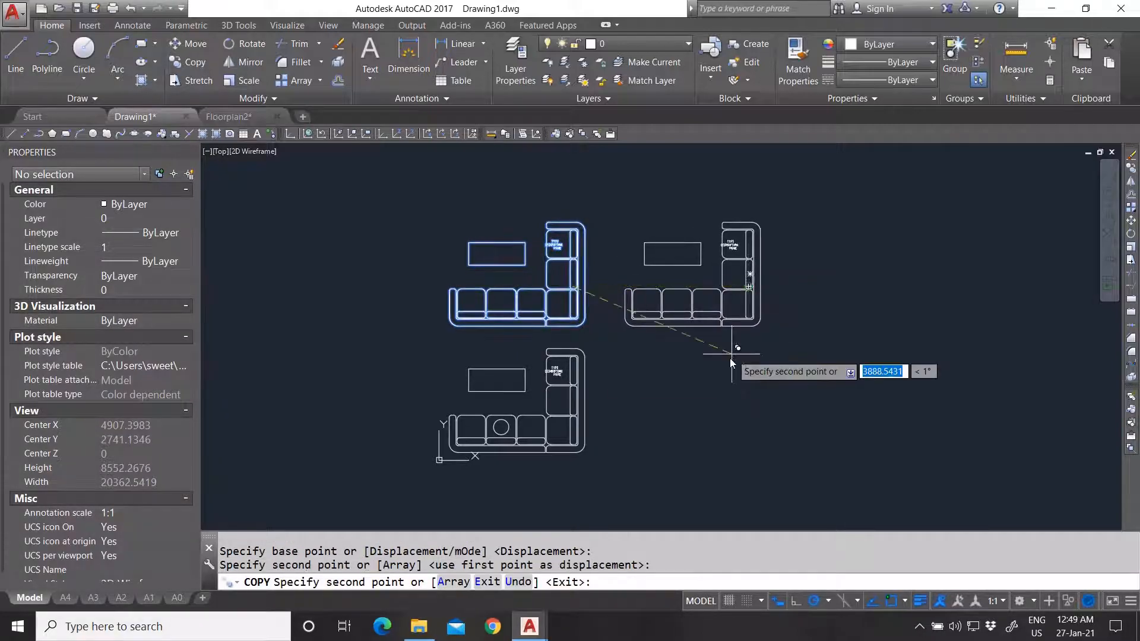
pyautogui.press('Escape')
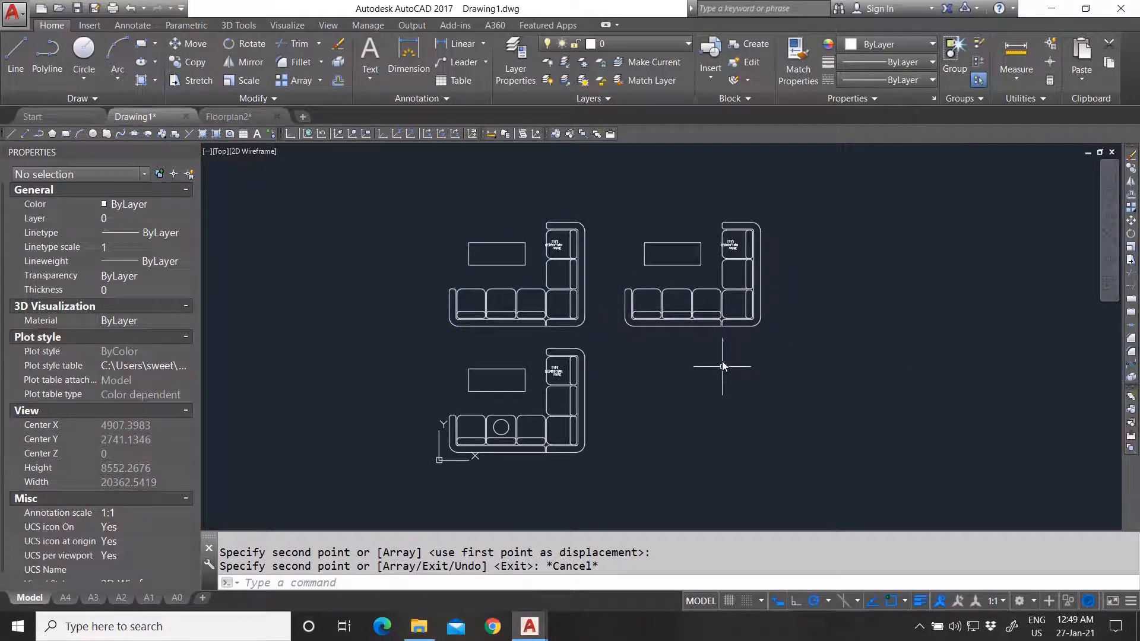
# Open Group Manager again, move the dialog off the sofa sets, and inspect the entries for groups *A8 and *A10
pyautogui.click(968, 98)
pyautogui.click(964, 116)
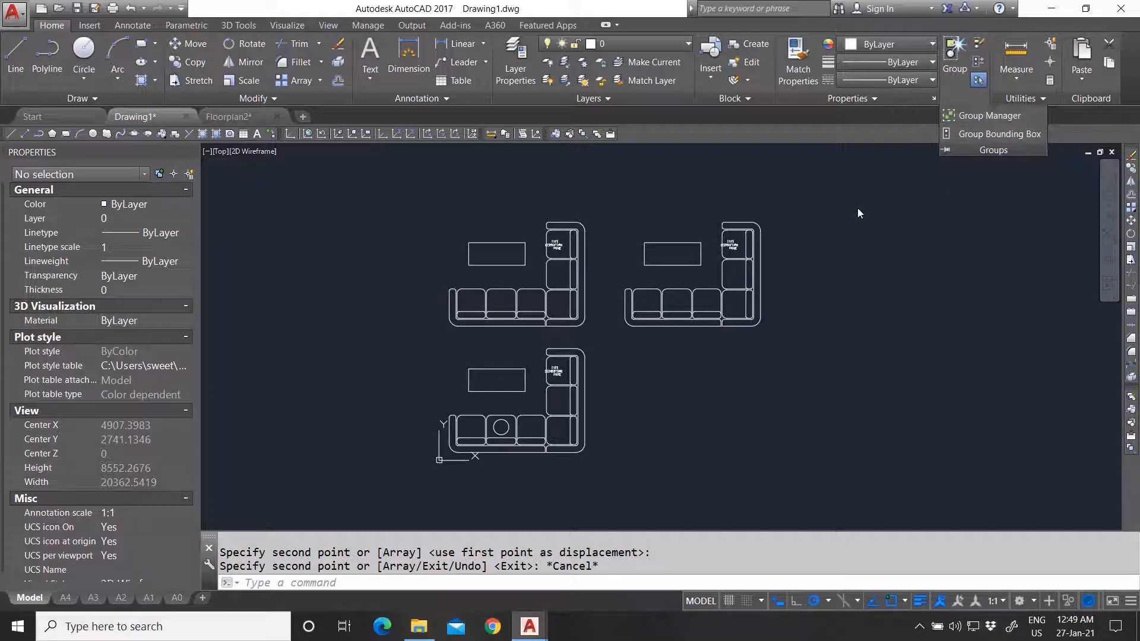
pyautogui.moveTo(484, 122); pyautogui.dragTo(178, 125)
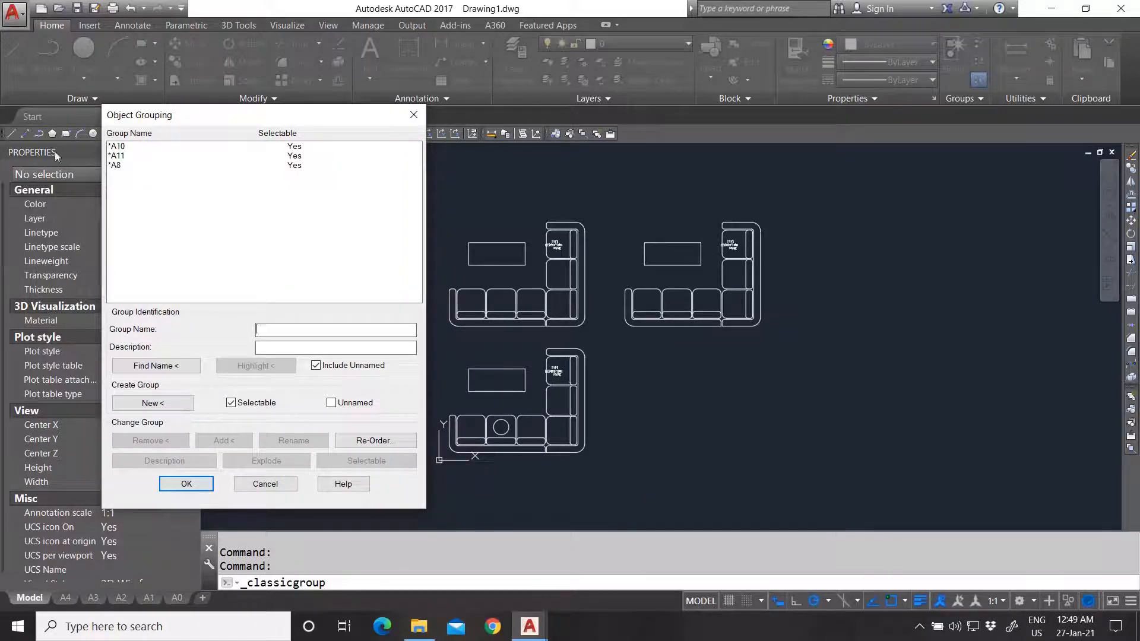
pyautogui.click(130, 167)
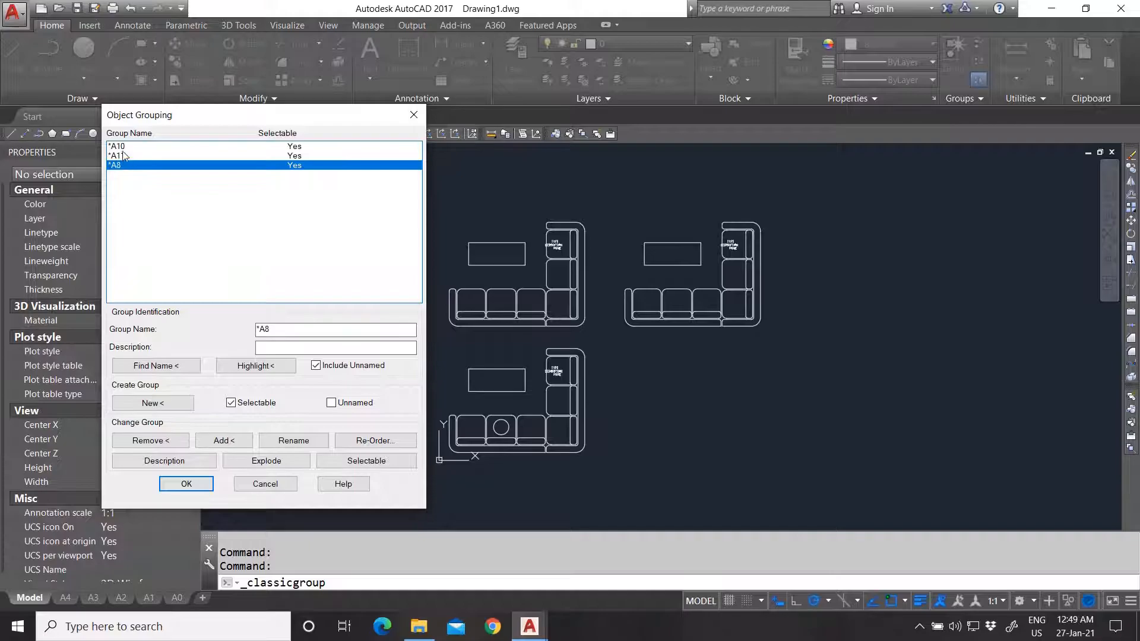
pyautogui.click(122, 147)
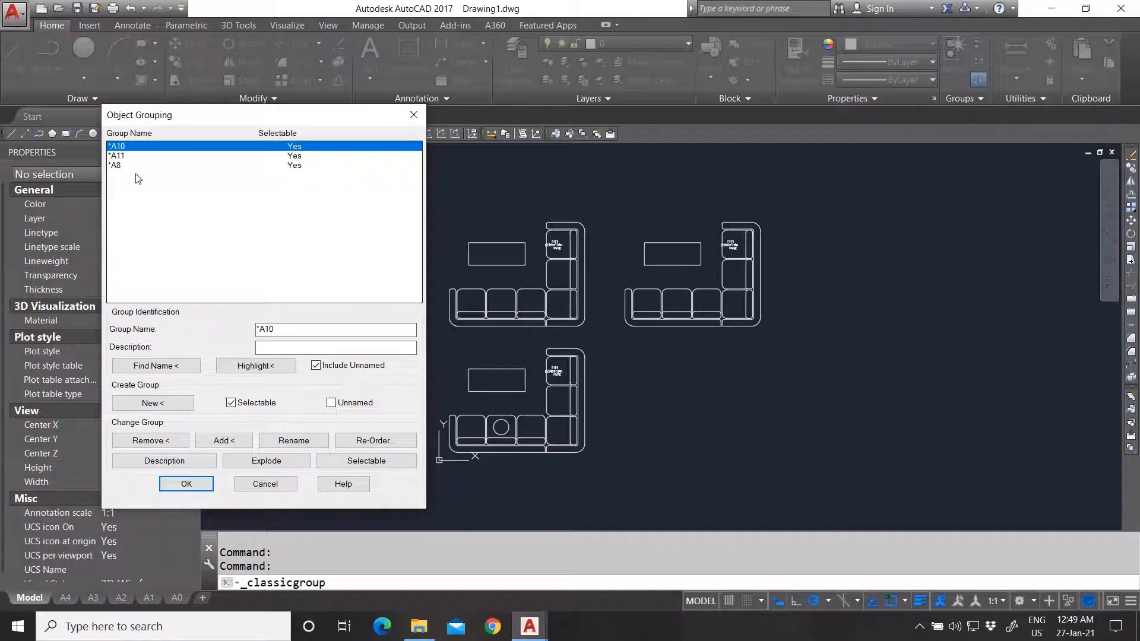
pyautogui.click(116, 166)
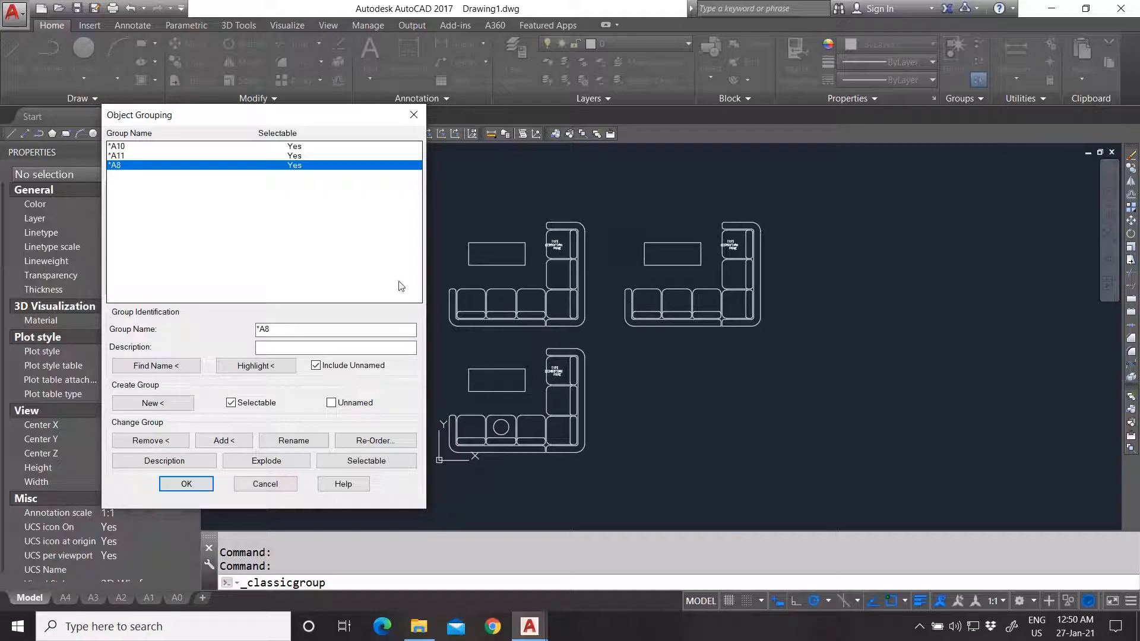
# Move the Object Grouping dialog aside and rename group *A8 to Test
pyautogui.click(278, 346)
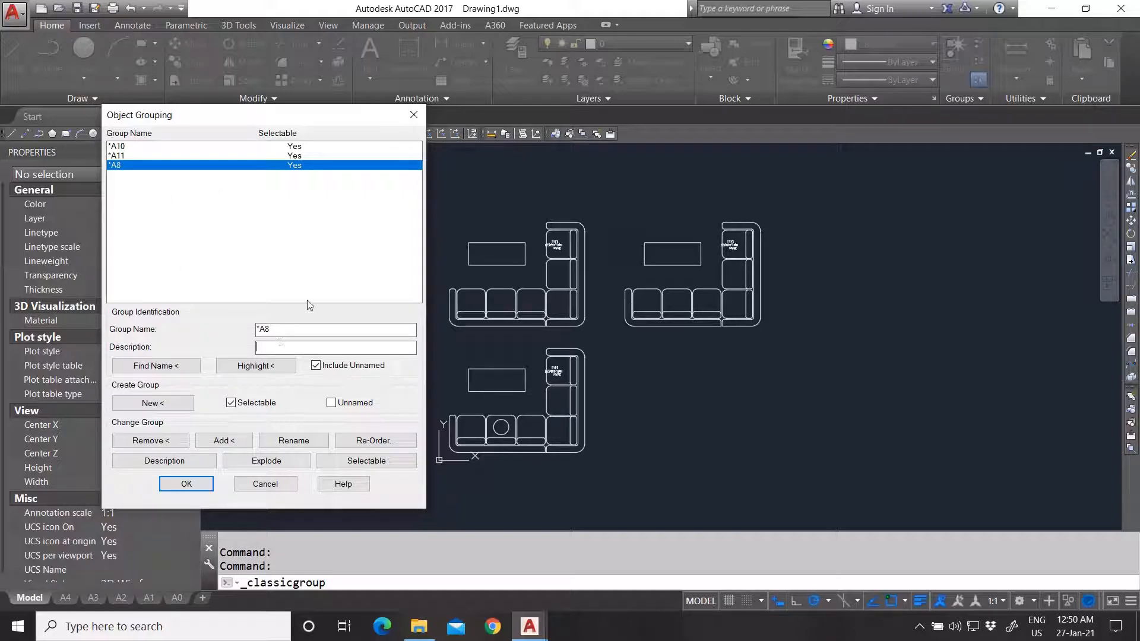
pyautogui.moveTo(216, 112); pyautogui.dragTo(307, 106)
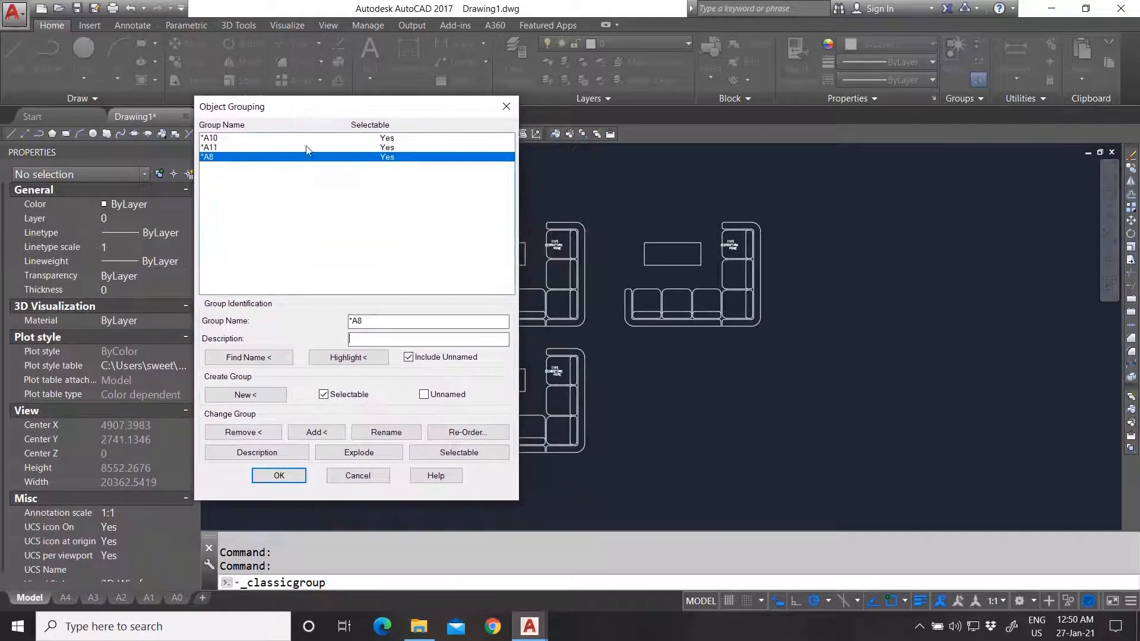
pyautogui.moveTo(362, 321); pyautogui.dragTo(335, 323)
pyautogui.click(474, 454)
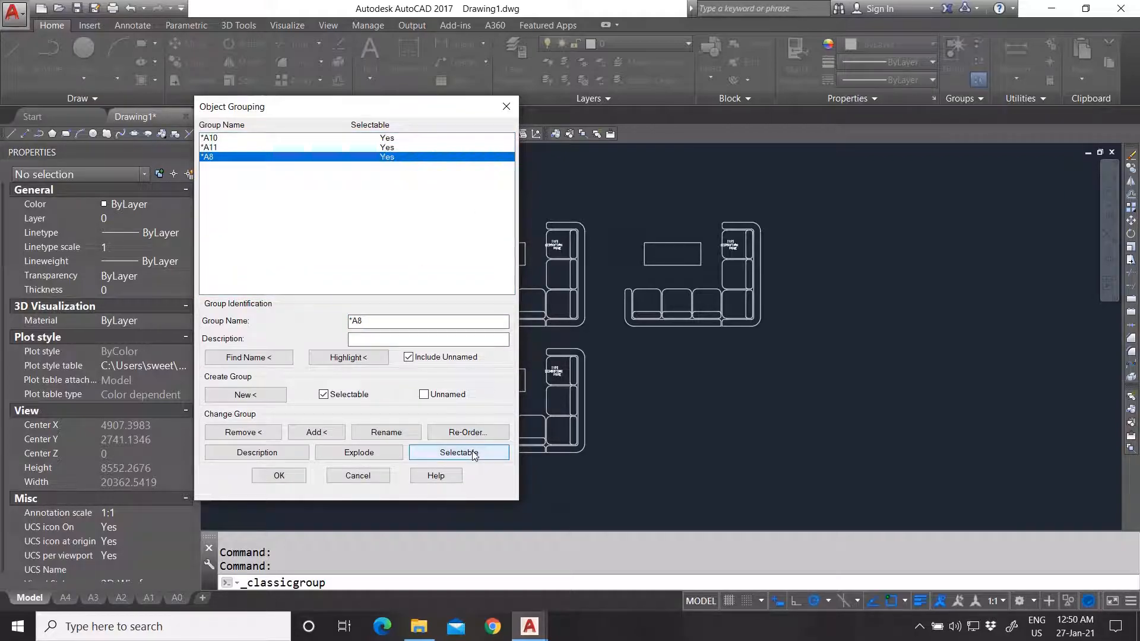
pyautogui.moveTo(371, 323); pyautogui.dragTo(351, 324)
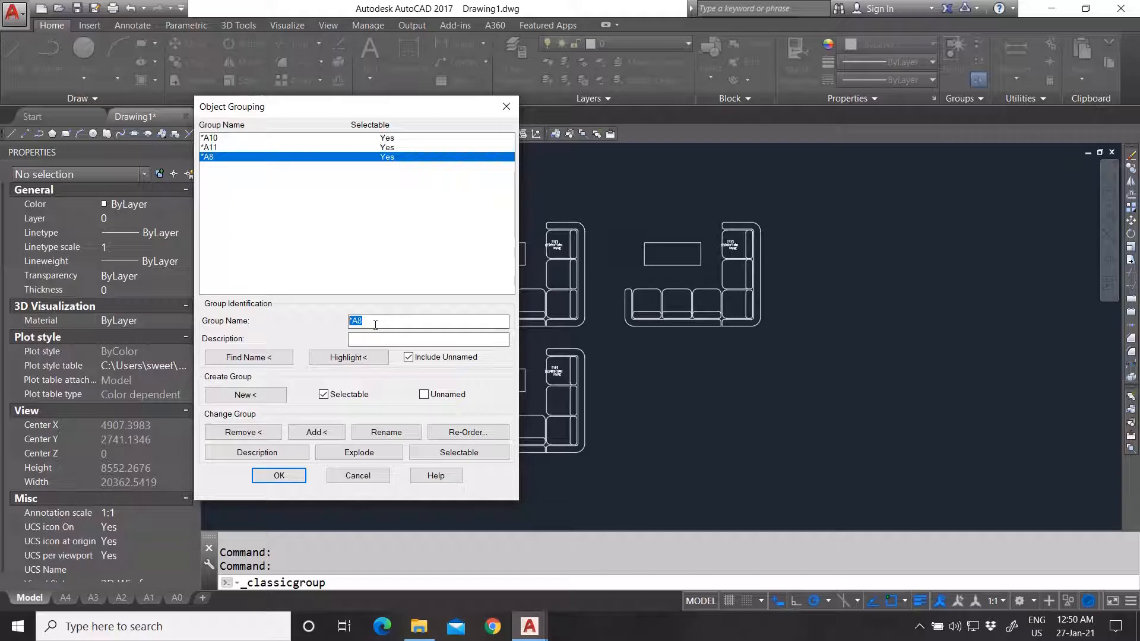
pyautogui.write('Test')
pyautogui.click(399, 433)
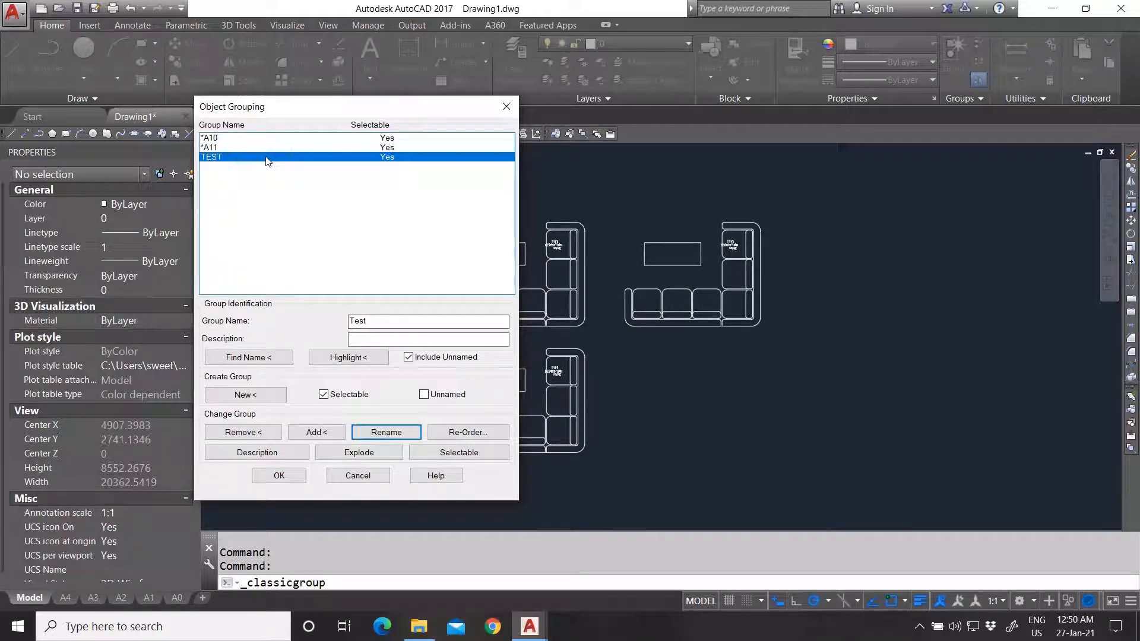
# Toggle the inclusion of unnamed groups off and on twice to compare the group list
pyautogui.click(409, 358)
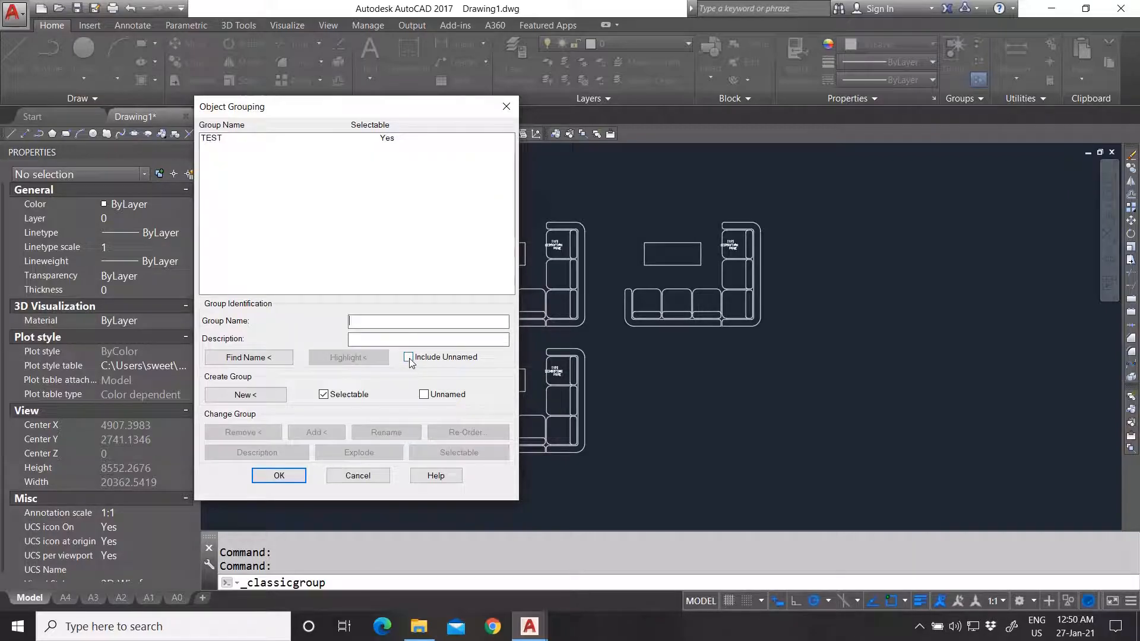
pyautogui.click(408, 358)
pyautogui.click(409, 358)
pyautogui.click(408, 357)
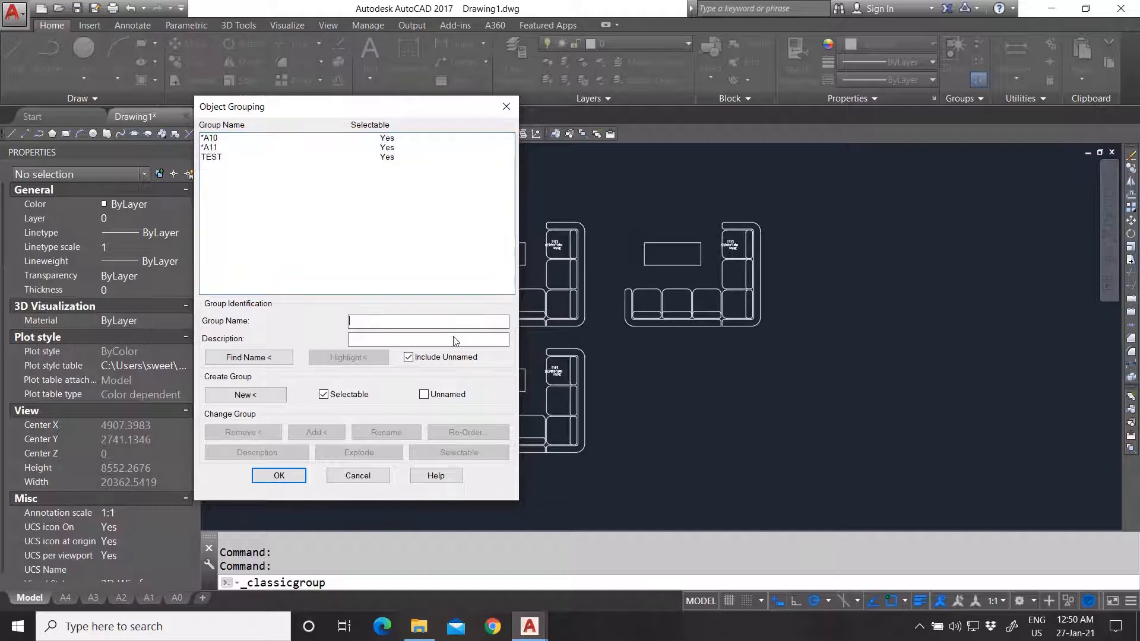
# Select group *A10 and find the name of the group that contains the original upper sofa set
pyautogui.click(256, 138)
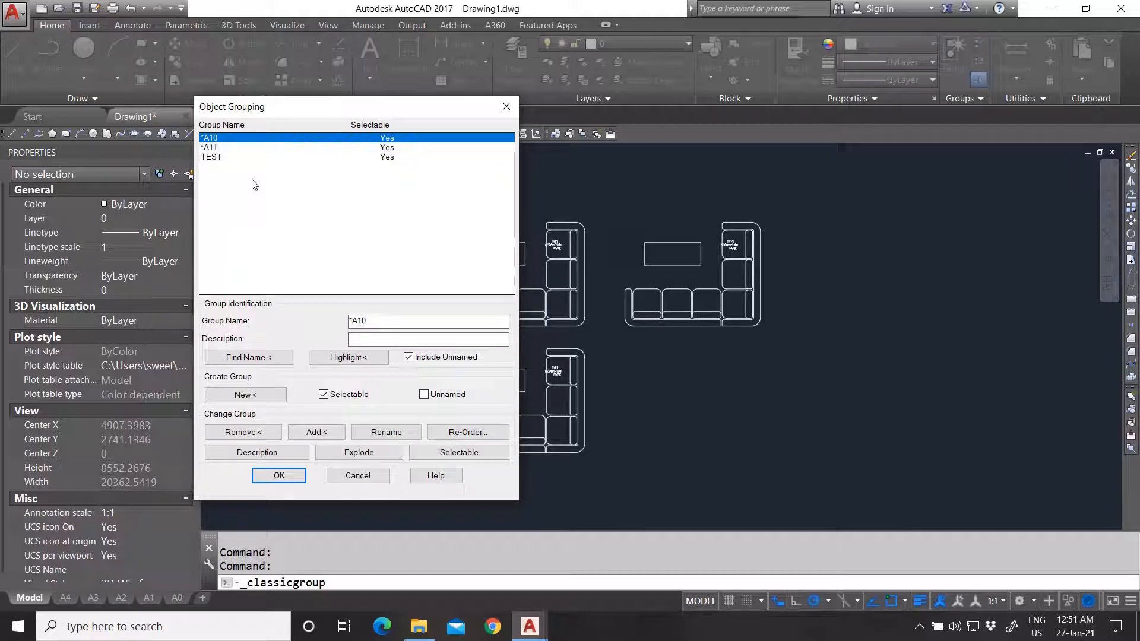
pyautogui.click(383, 338)
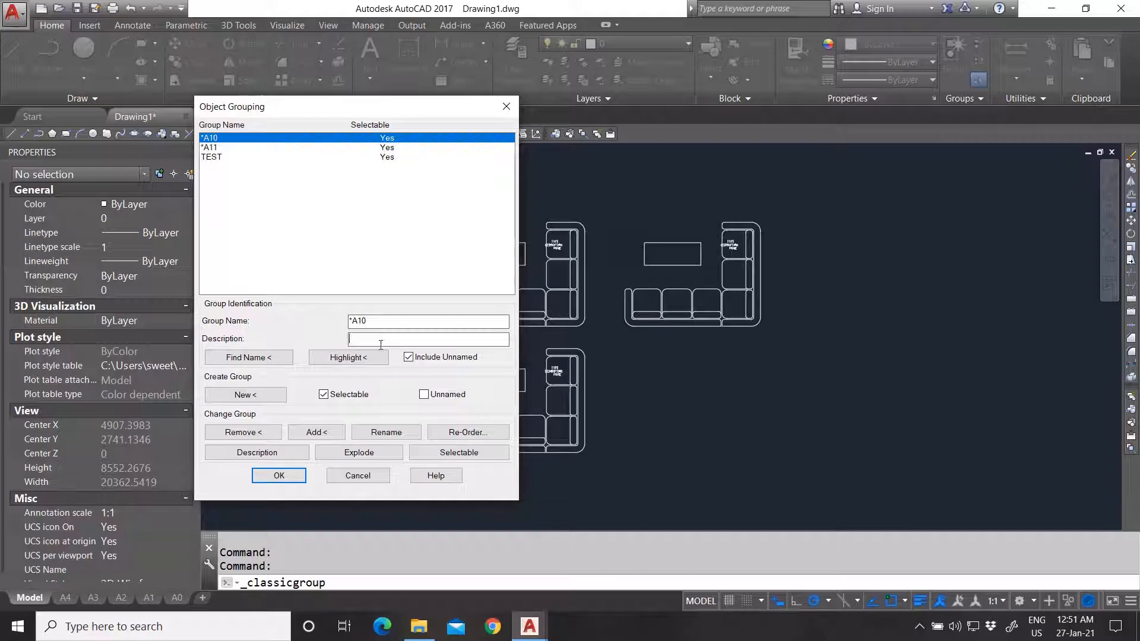
pyautogui.click(275, 358)
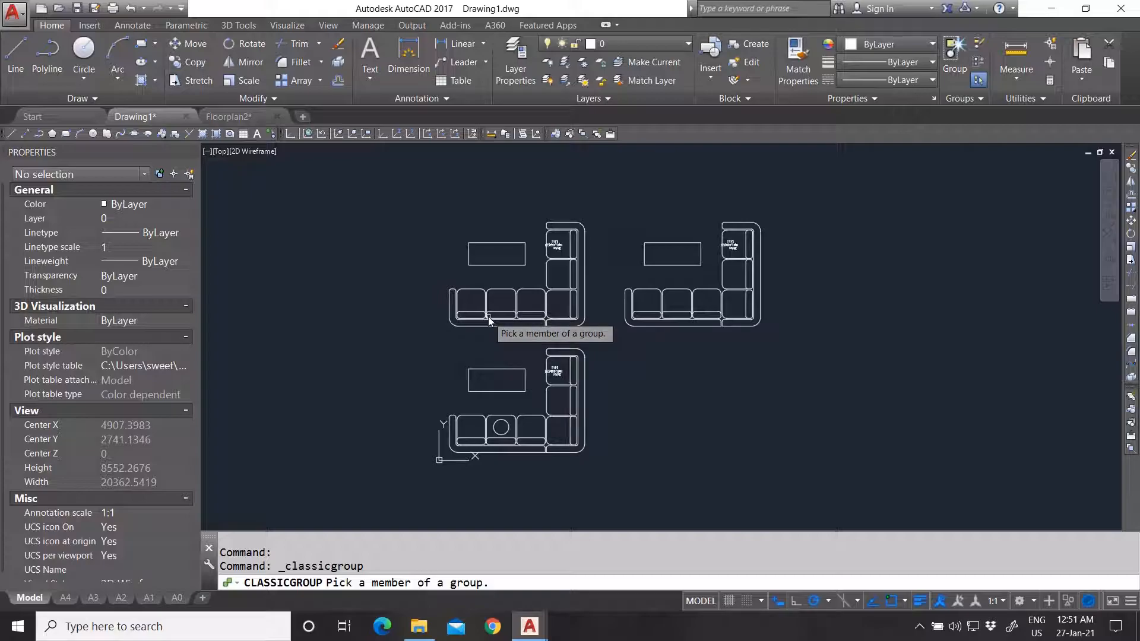
pyautogui.click(487, 323)
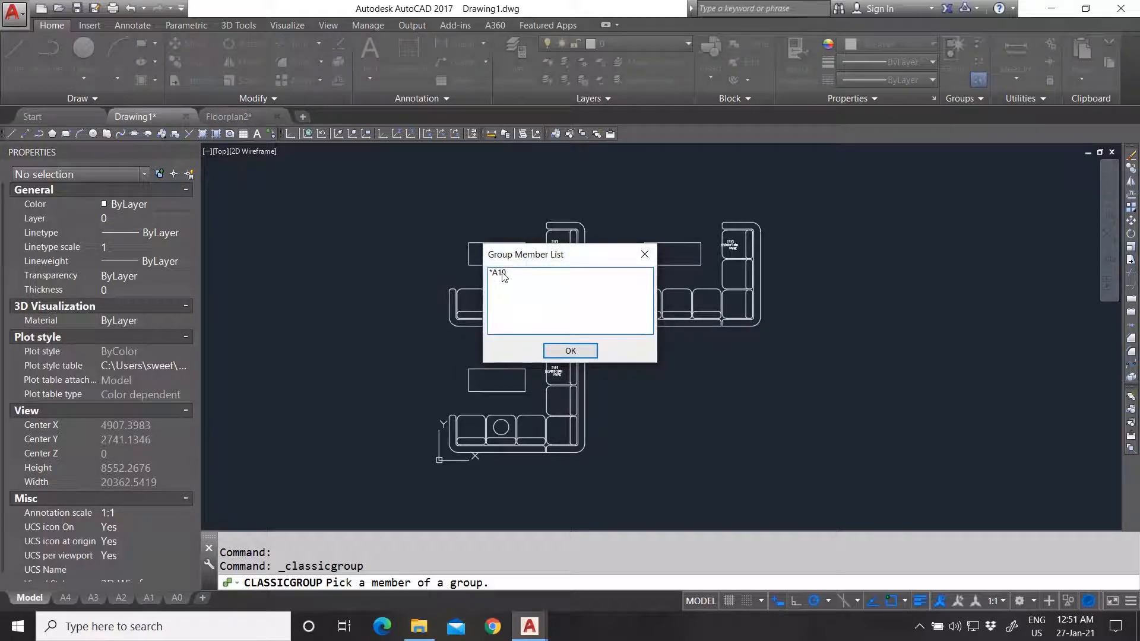
pyautogui.press('Return')
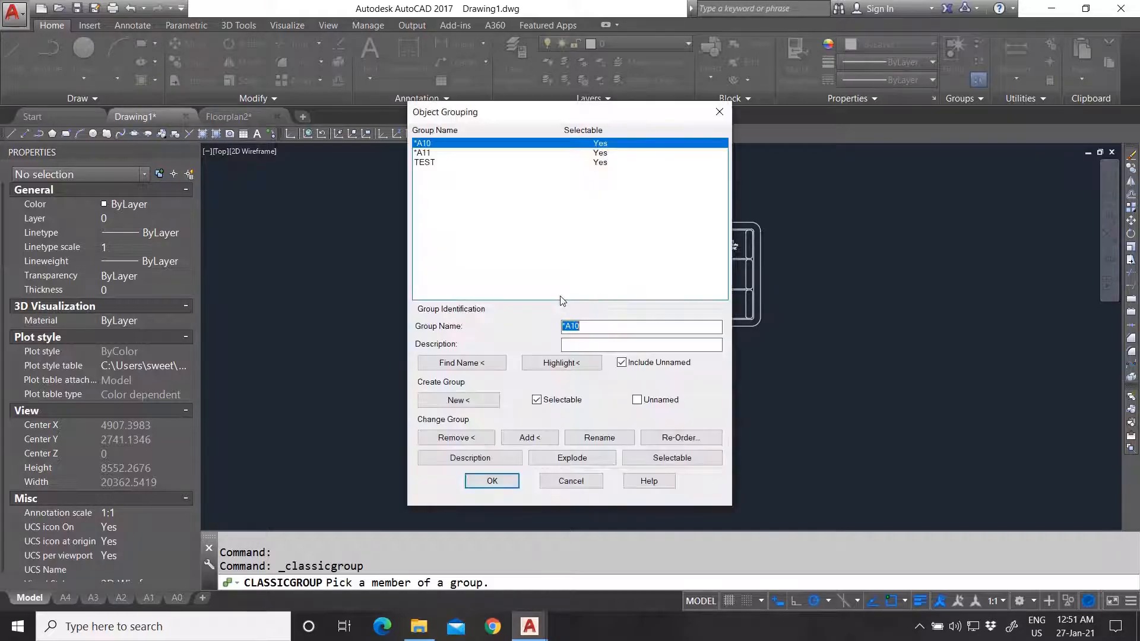
# Highlight the members of group *A10 in the drawing, keeping the prompt clear of the sofas, and return to the group list
pyautogui.moveTo(481, 112); pyautogui.dragTo(284, 110)
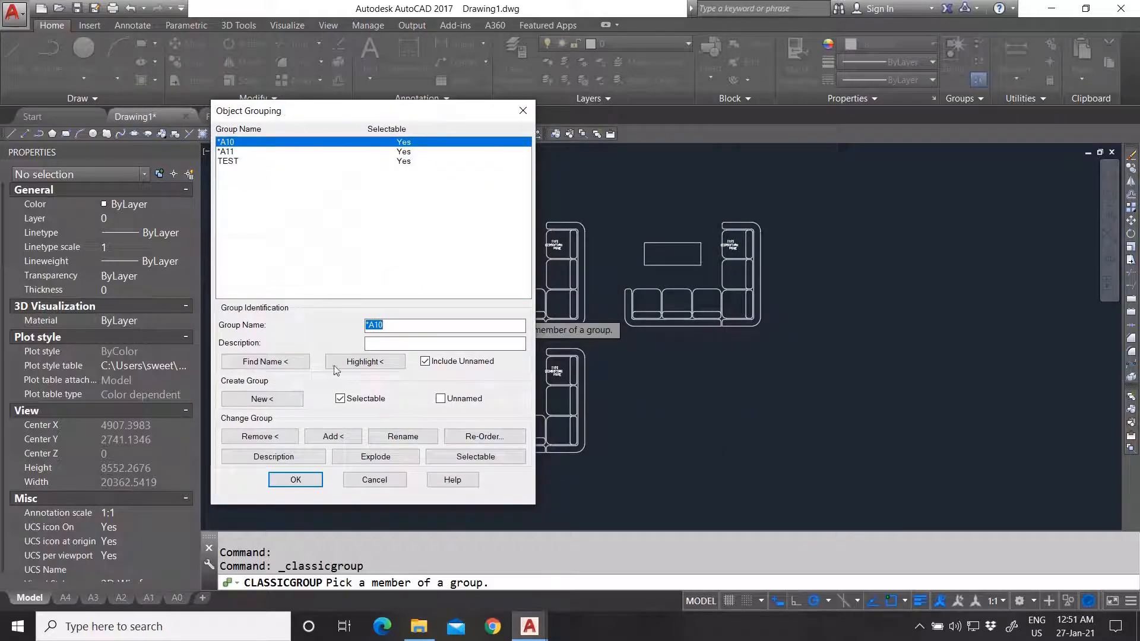
pyautogui.click(358, 368)
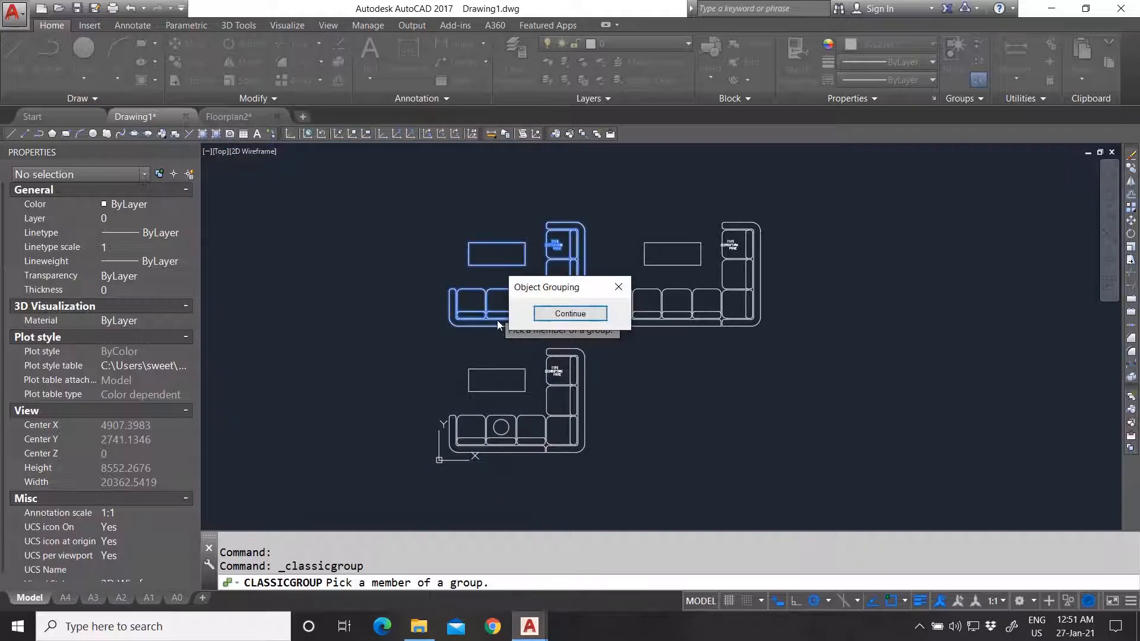
pyautogui.moveTo(569, 285); pyautogui.dragTo(344, 230)
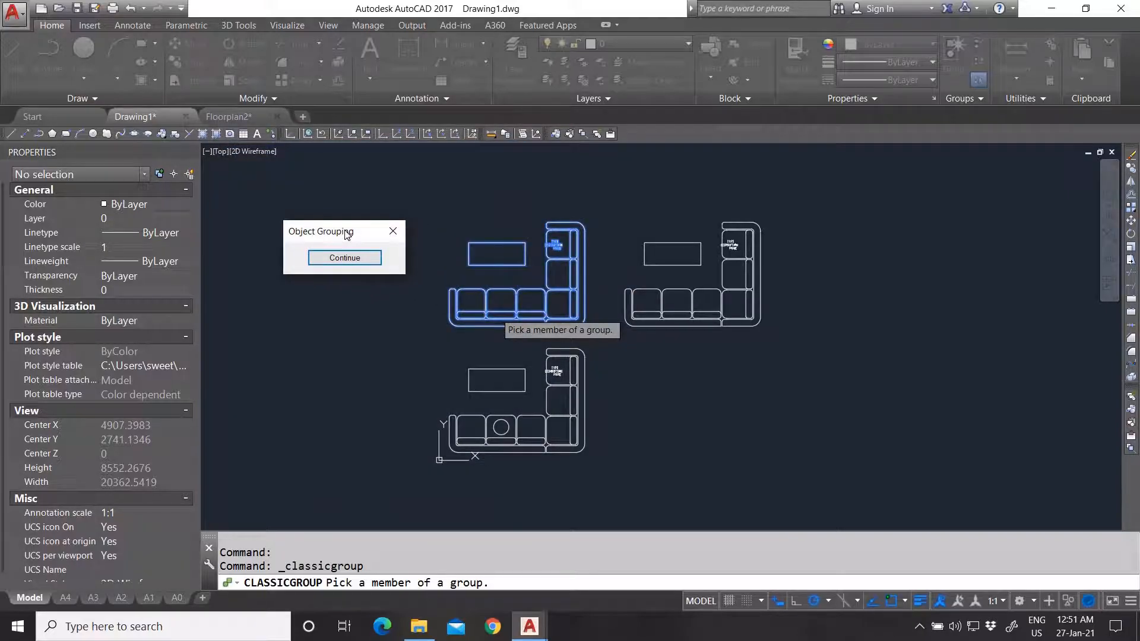
pyautogui.click(344, 259)
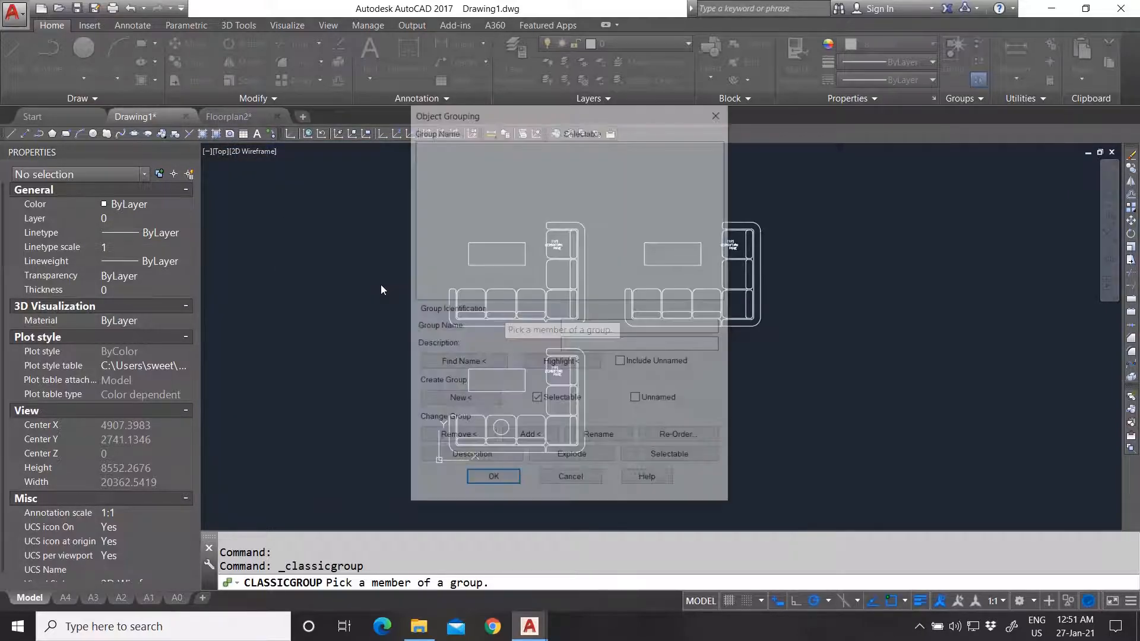
# Select the TEST group, highlight its members in the drawing, and return to the group list
pyautogui.moveTo(499, 118); pyautogui.dragTo(333, 92)
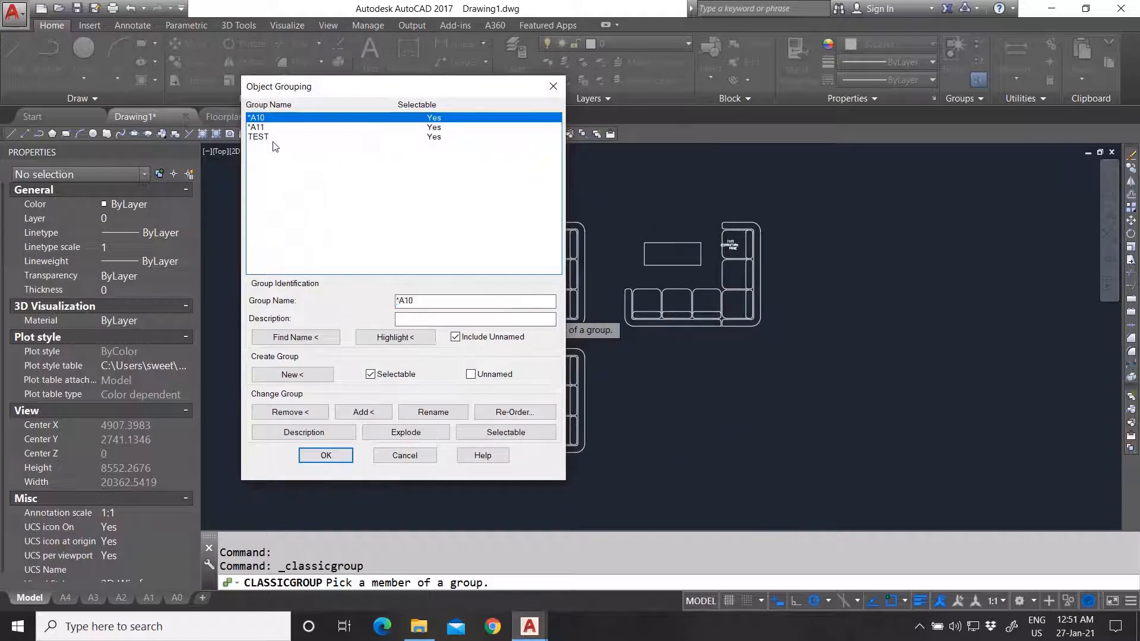
pyautogui.click(267, 137)
pyautogui.click(395, 337)
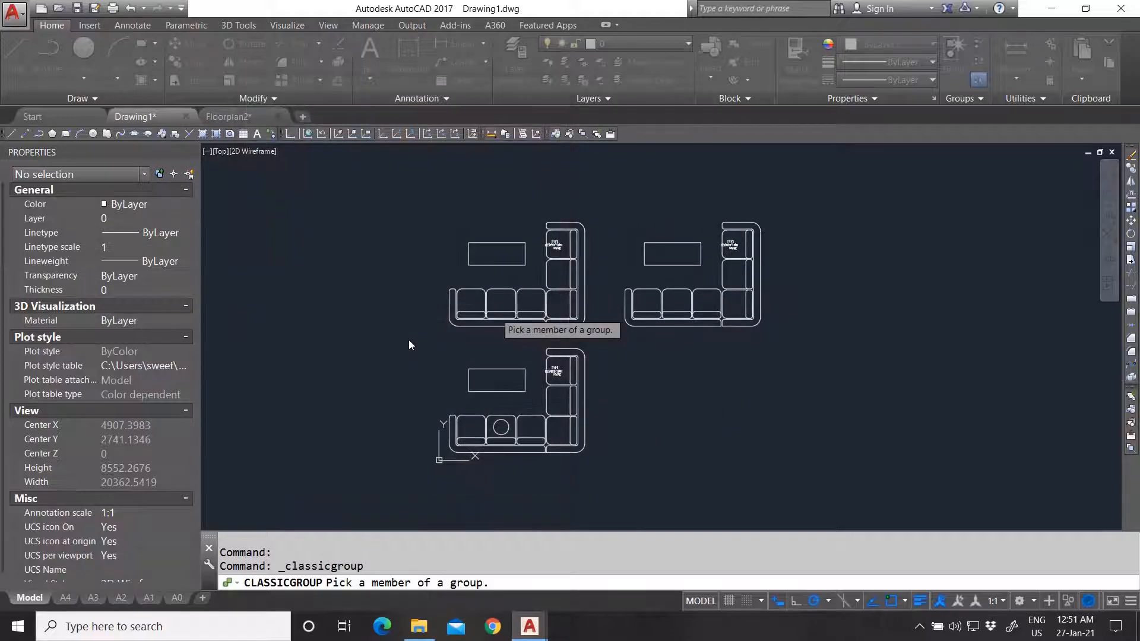
pyautogui.click(343, 260)
# Try to create a new group under the existing names TEST and *A10
pyautogui.moveTo(491, 117); pyautogui.dragTo(270, 114)
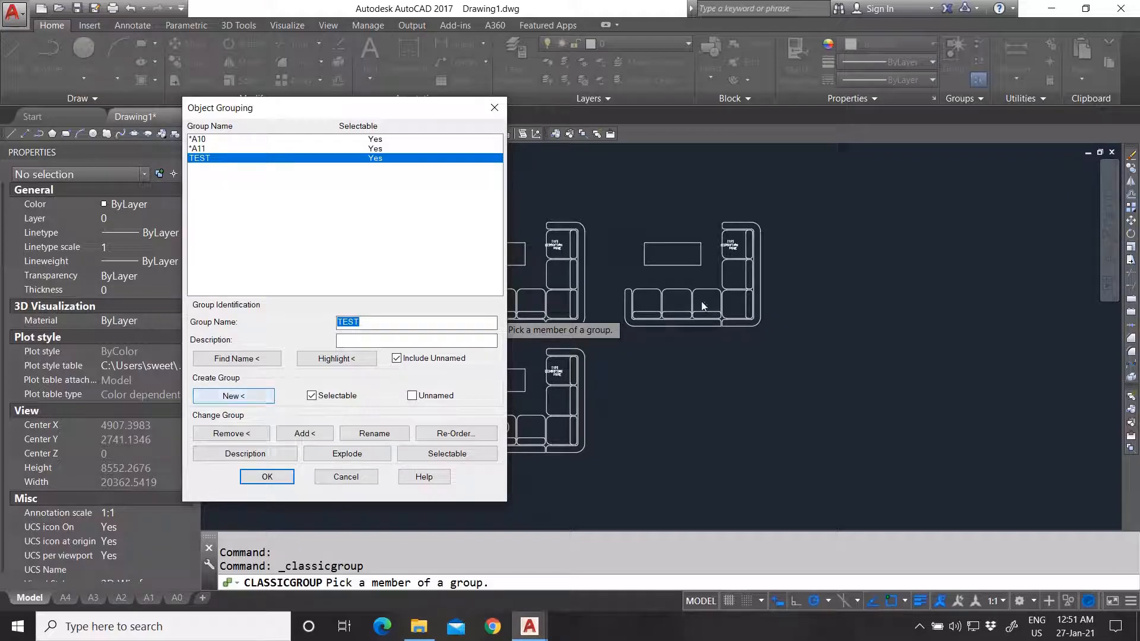
pyautogui.click(235, 397)
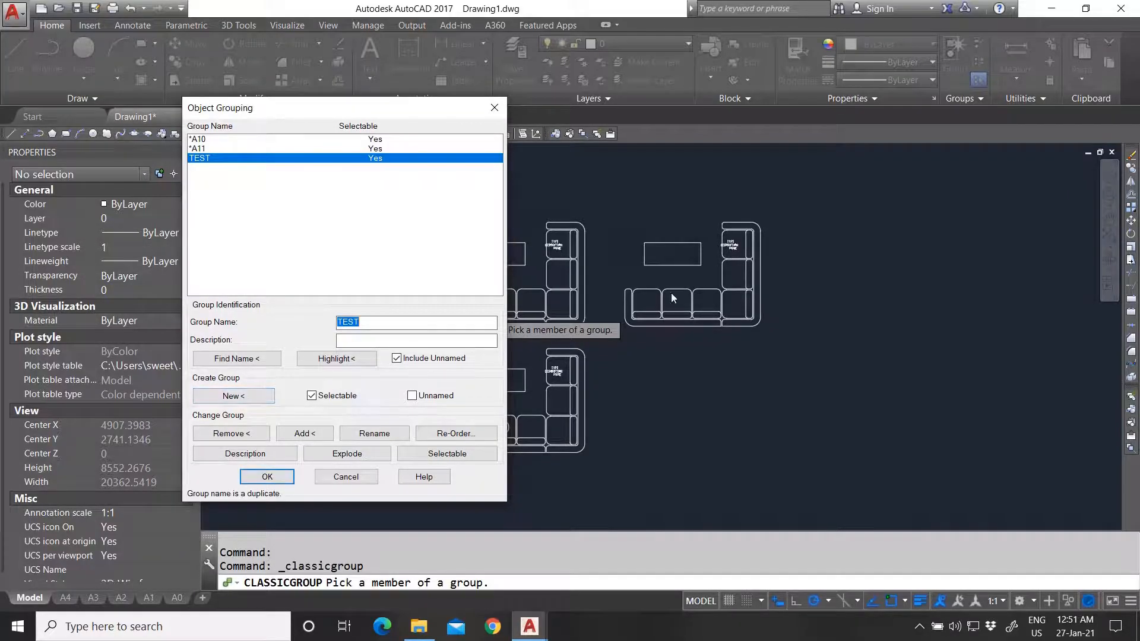
pyautogui.click(240, 397)
pyautogui.click(197, 140)
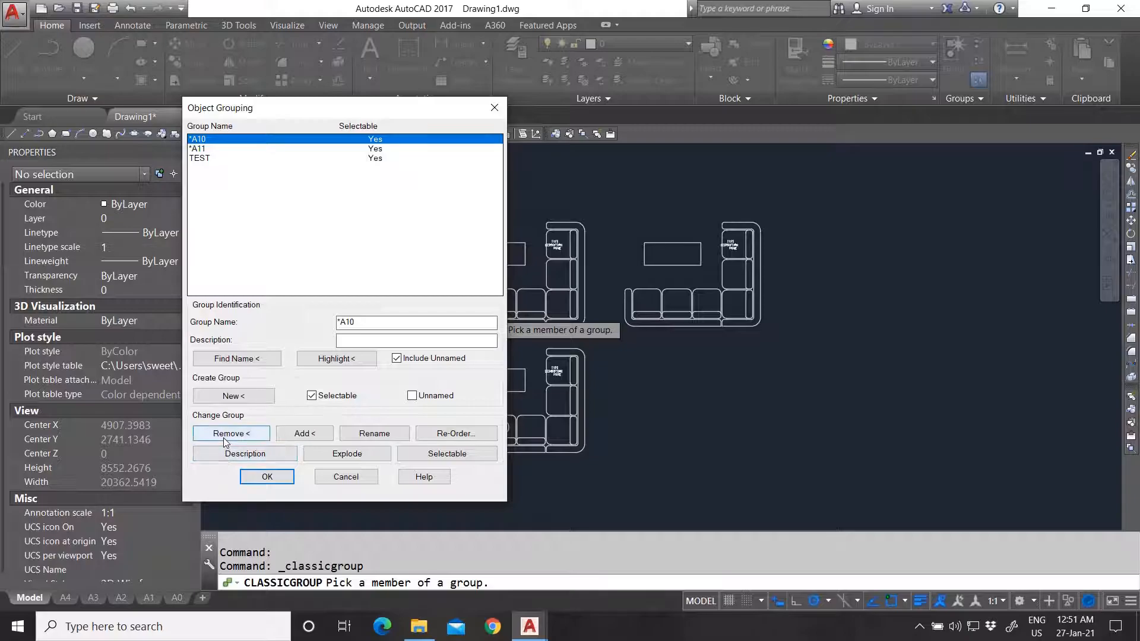
pyautogui.click(242, 395)
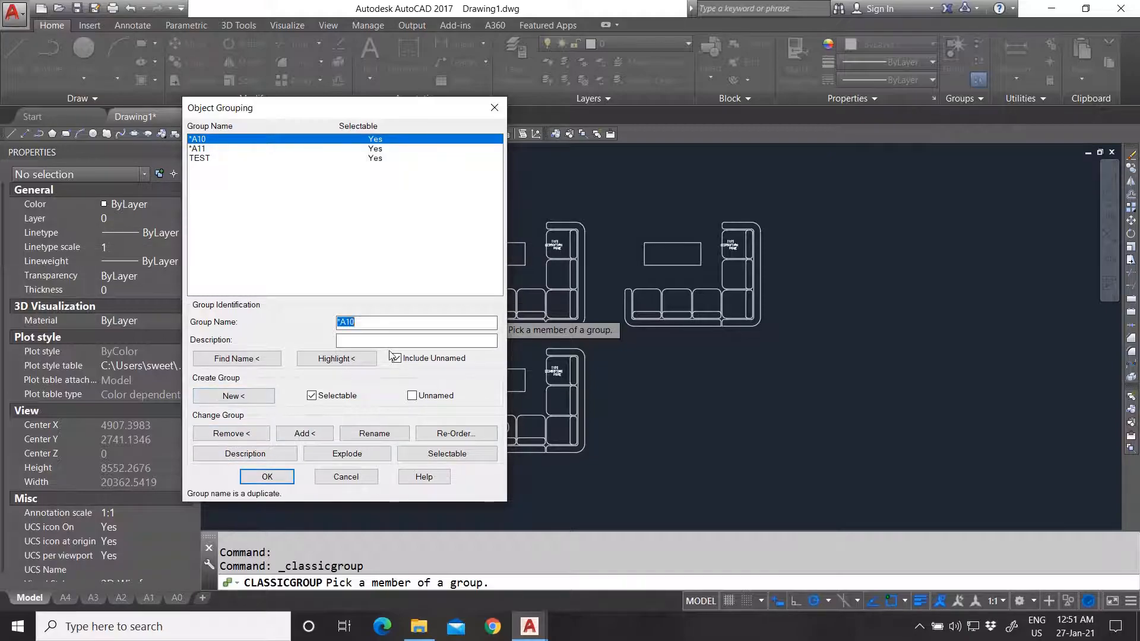
pyautogui.click(215, 201)
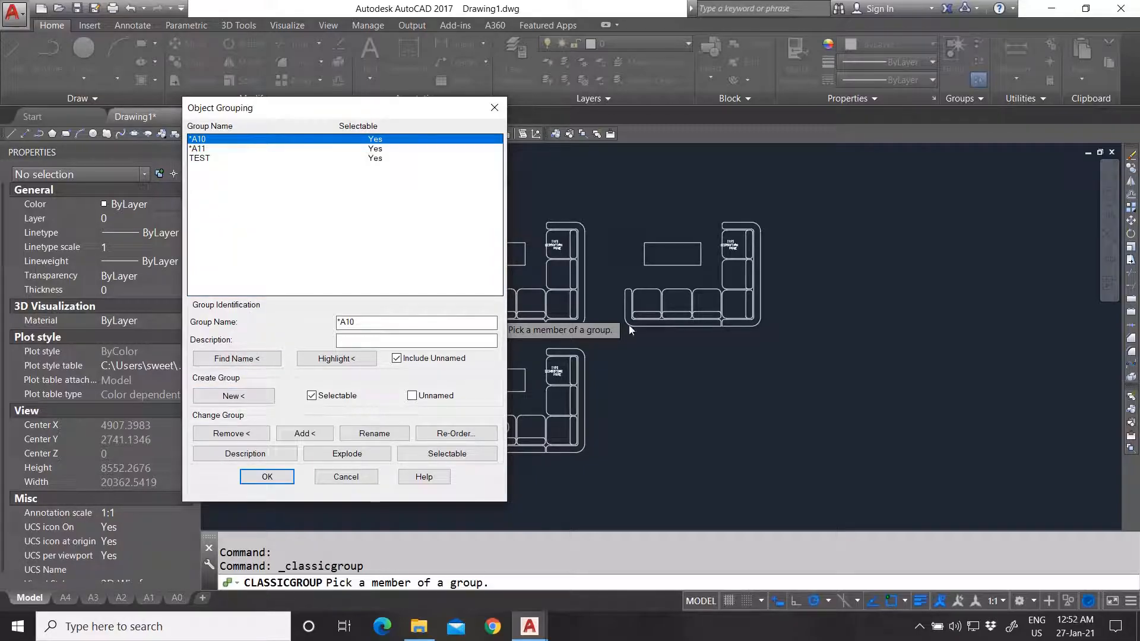
# Open the Order Group settings and reverse the object order of group *A10
pyautogui.click(204, 158)
pyautogui.click(205, 141)
pyautogui.click(215, 149)
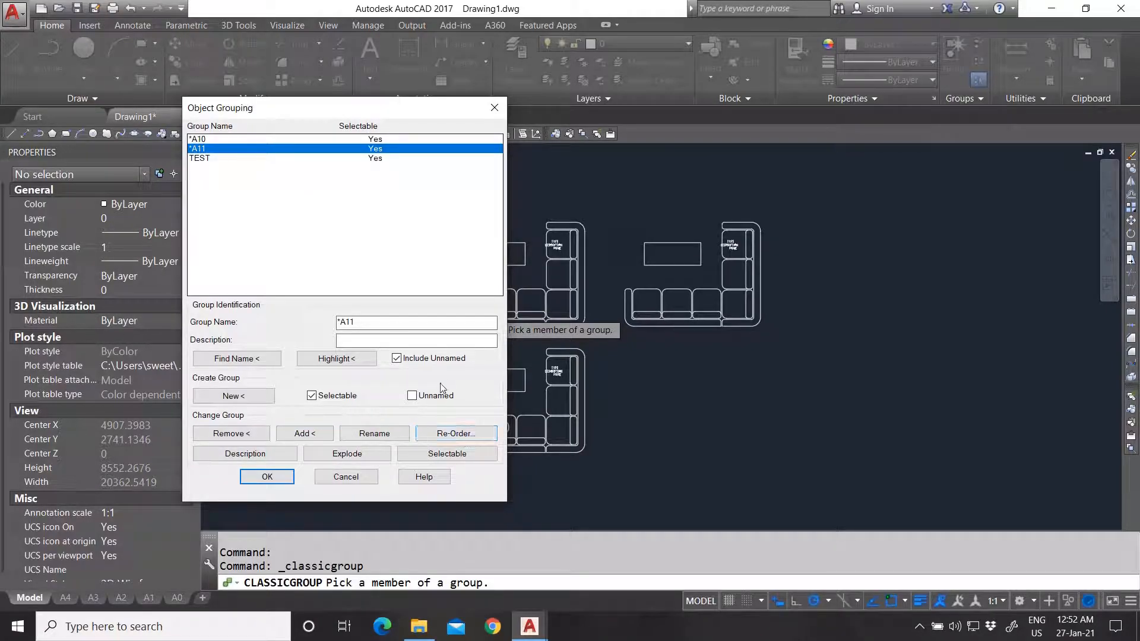
pyautogui.click(486, 433)
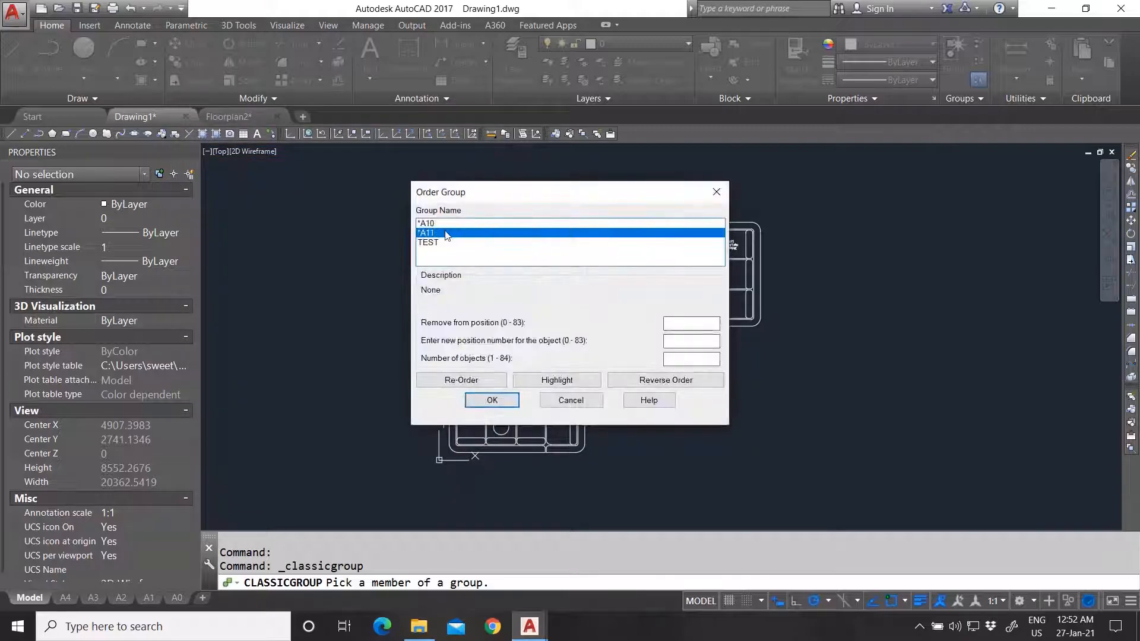
pyautogui.click(439, 224)
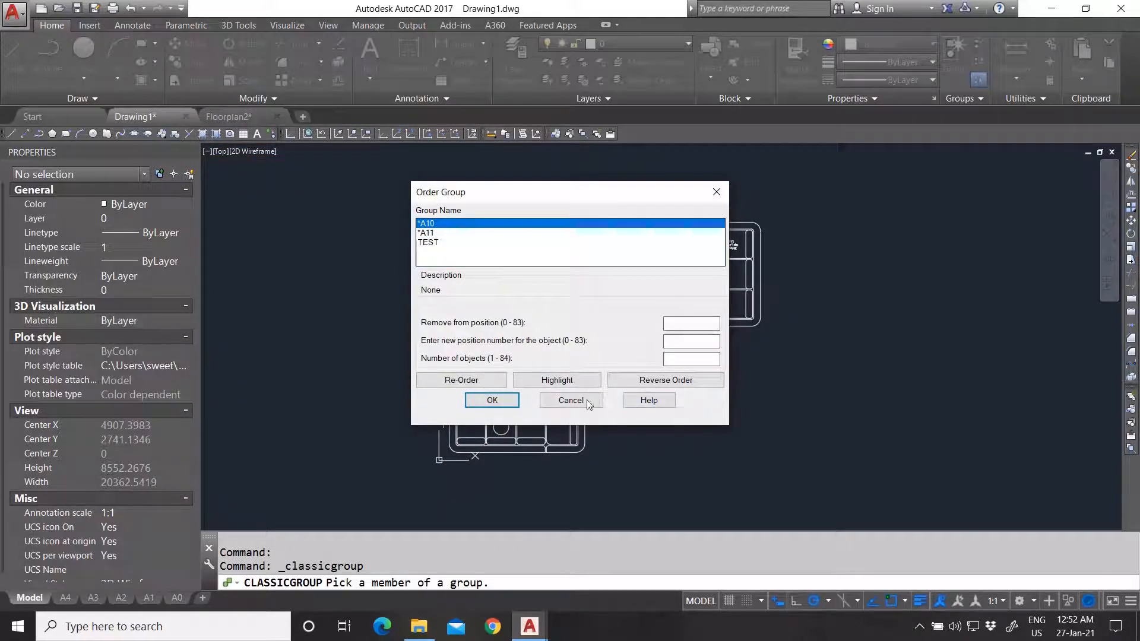
pyautogui.click(659, 383)
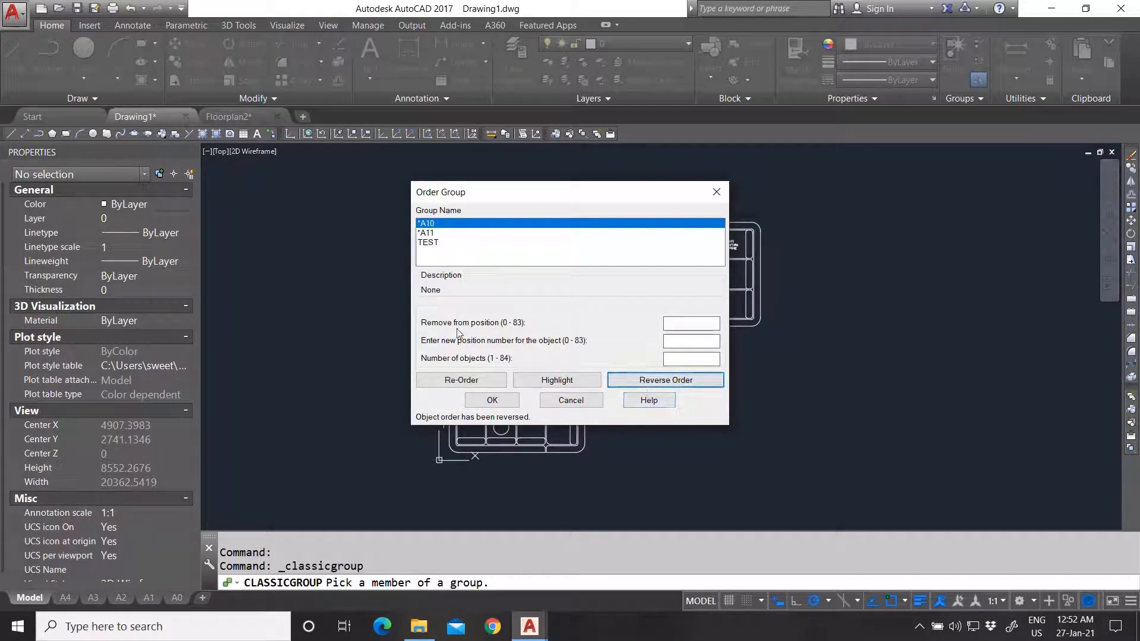
# Enter remove position 1 and new position 2 for group *A10, accept the order dialog, and cancel Group Manager
pyautogui.click(666, 326)
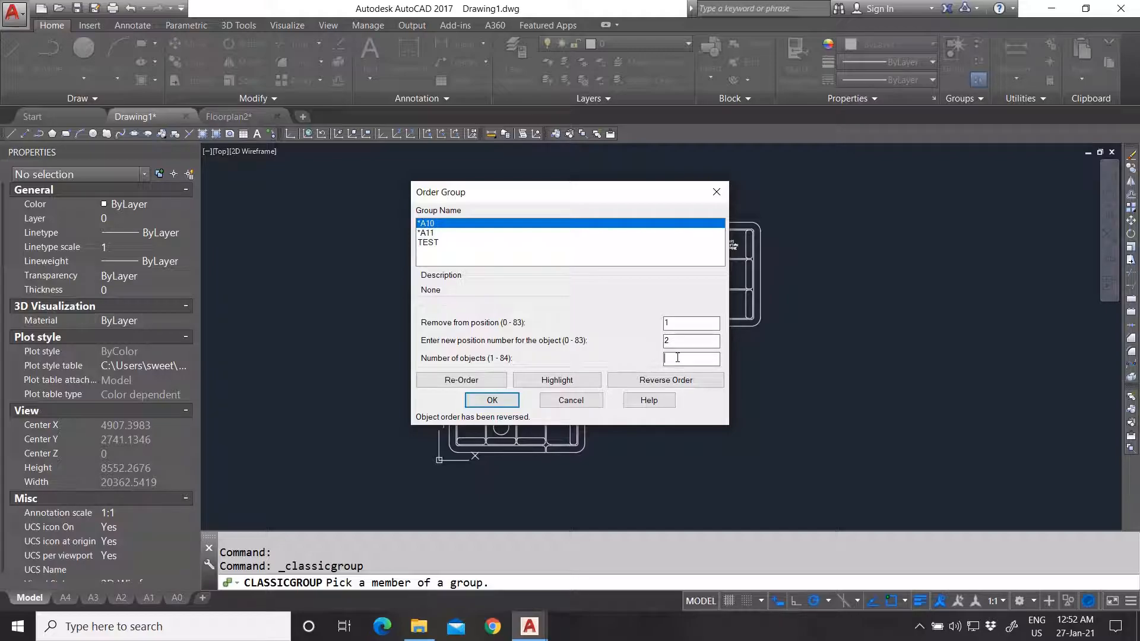
pyautogui.click(496, 401)
pyautogui.moveTo(469, 117); pyautogui.dragTo(242, 117)
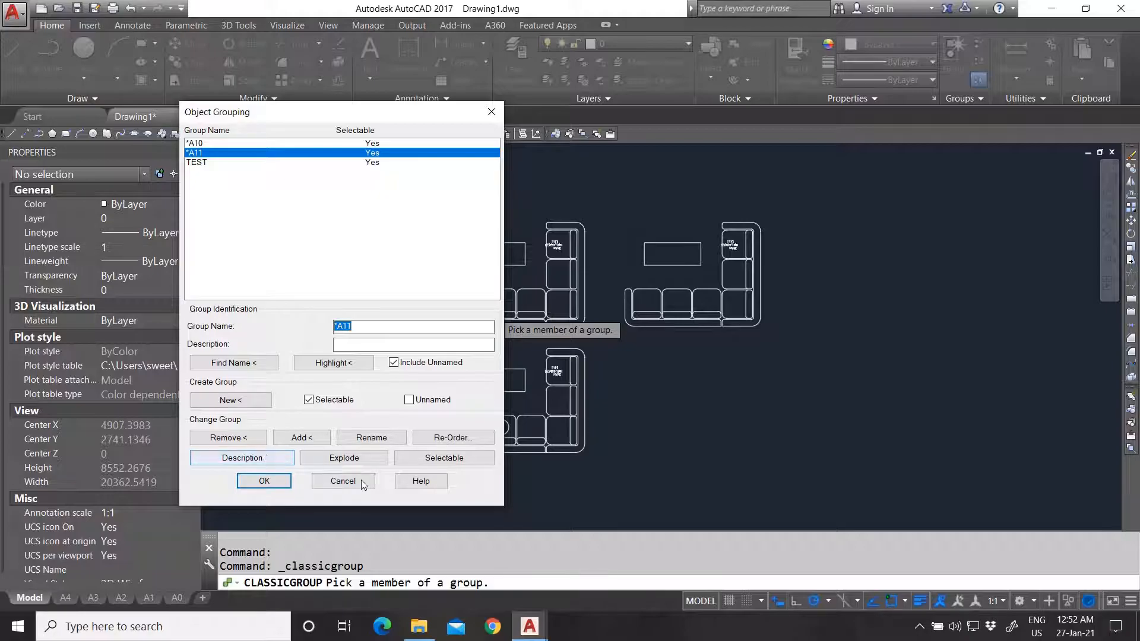
pyautogui.click(343, 481)
pyautogui.press('Escape')
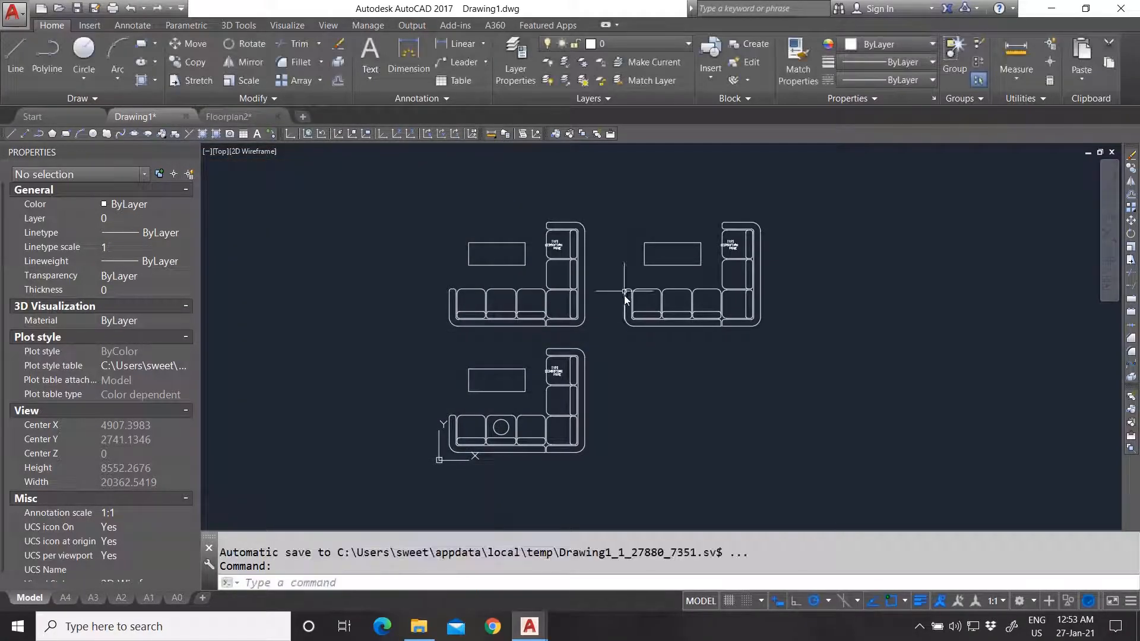
pyautogui.scroll(5, 770, 257)
pyautogui.scroll(-6, 770, 257)
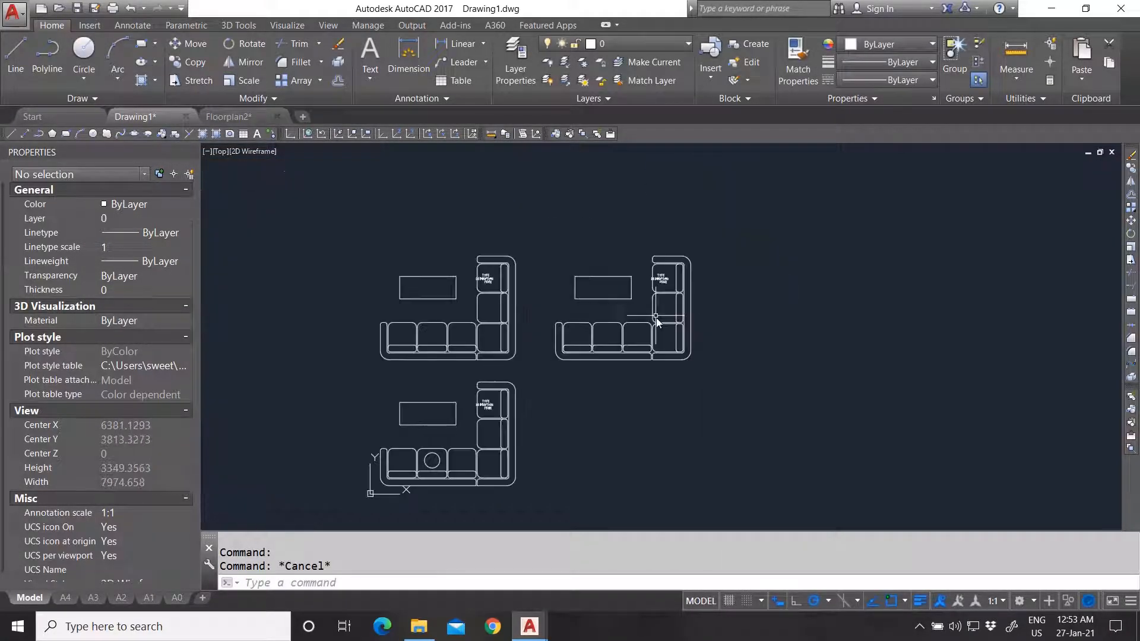
pyautogui.scroll(2, 629, 332)
pyautogui.scroll(-2, 644, 330)
pyautogui.scroll(-2, 644, 330)
pyautogui.scroll(2, 697, 323)
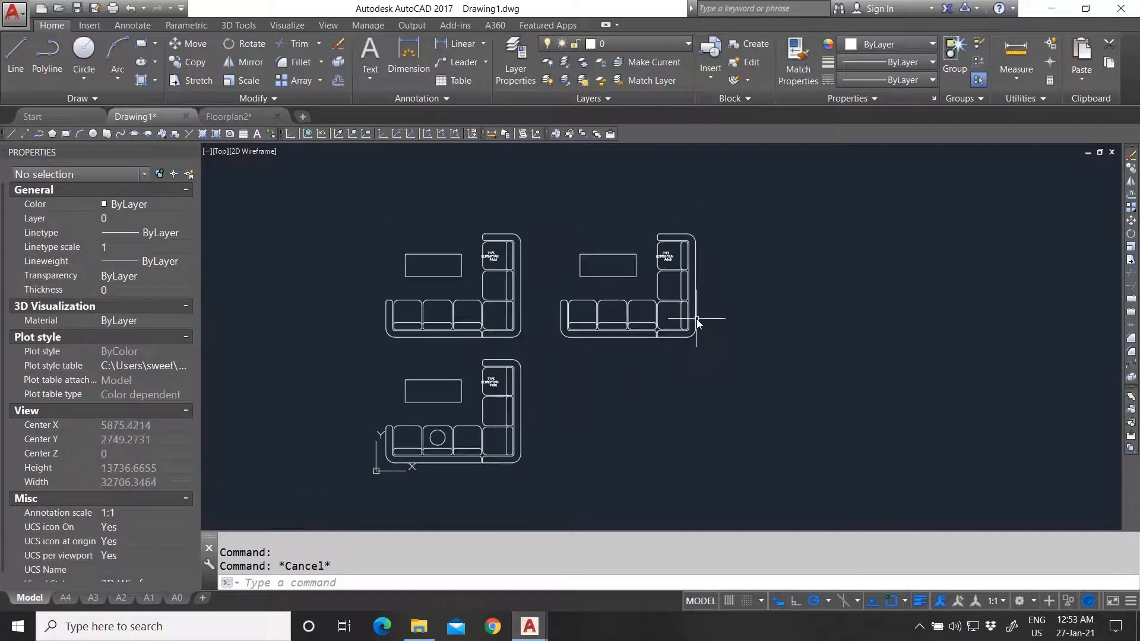
pyautogui.click(963, 99)
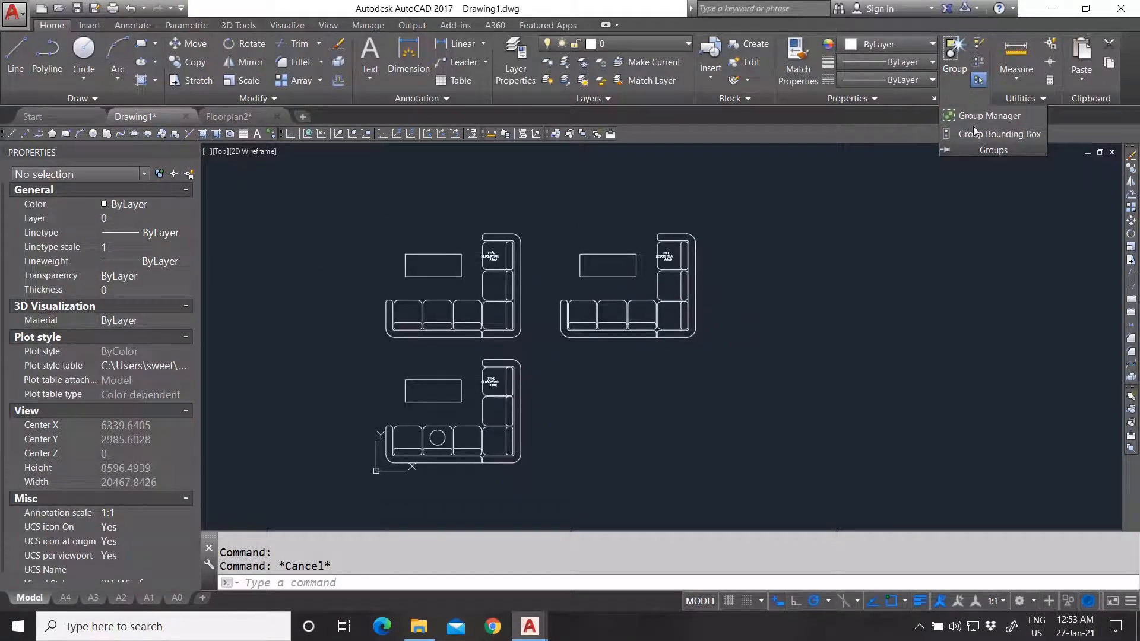
pyautogui.press('Escape')
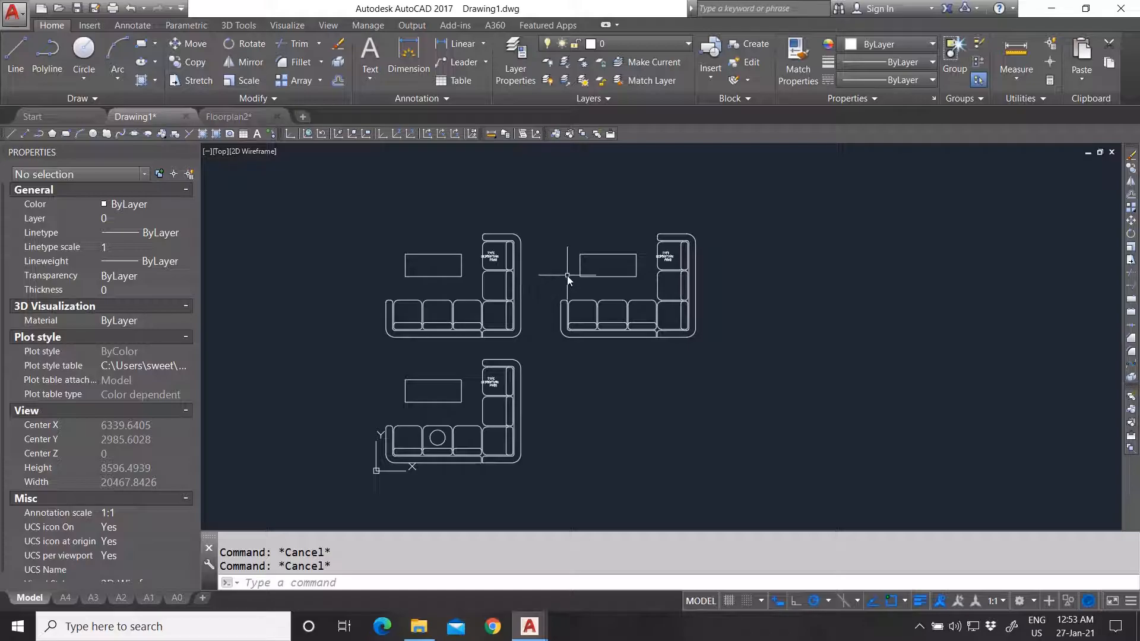